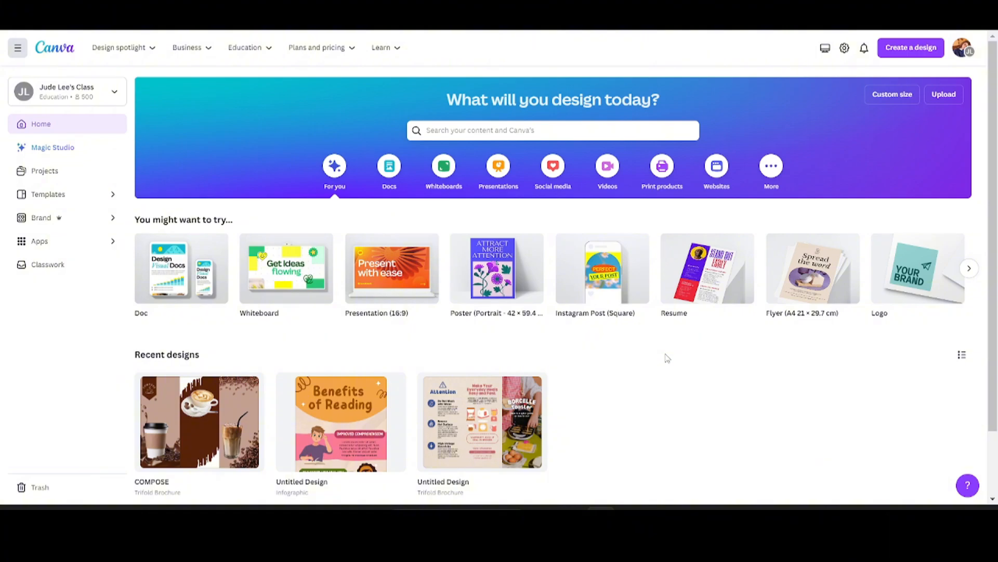
# - Create a blank trifold brochure design in the Brochure (Landscape - 297 x 210 mm) format
pyautogui.click(916, 52)
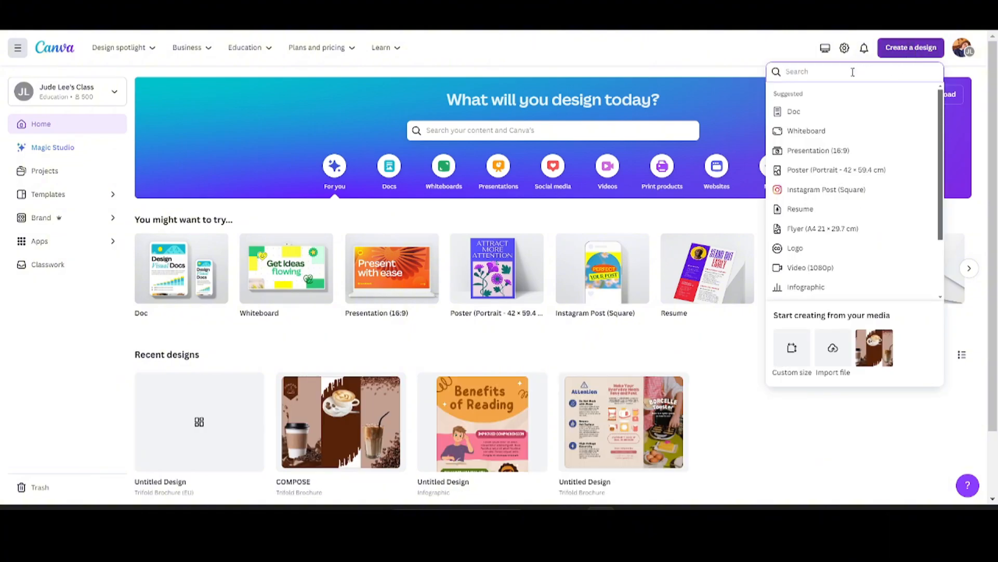
pyautogui.write('brochure')
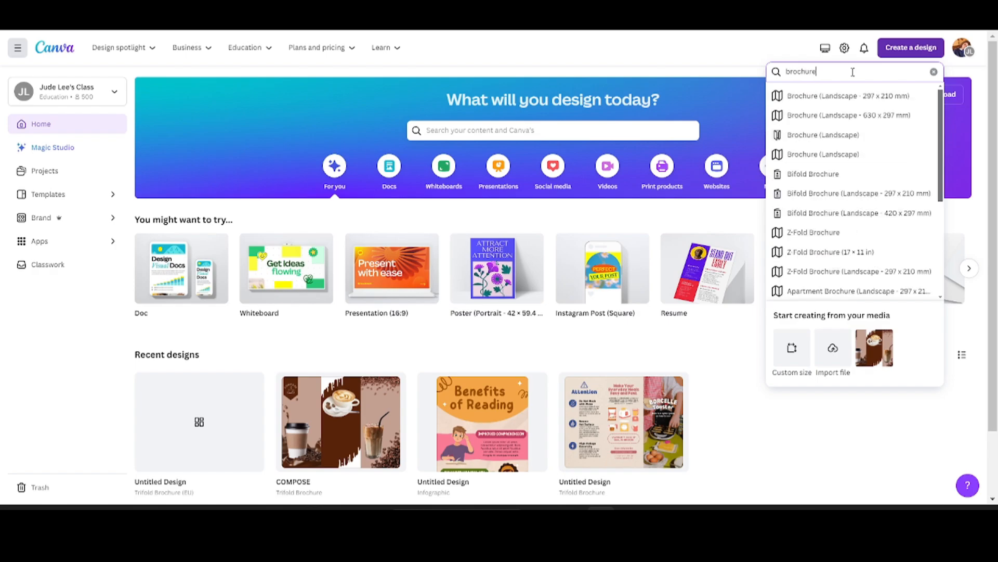
pyautogui.click(851, 98)
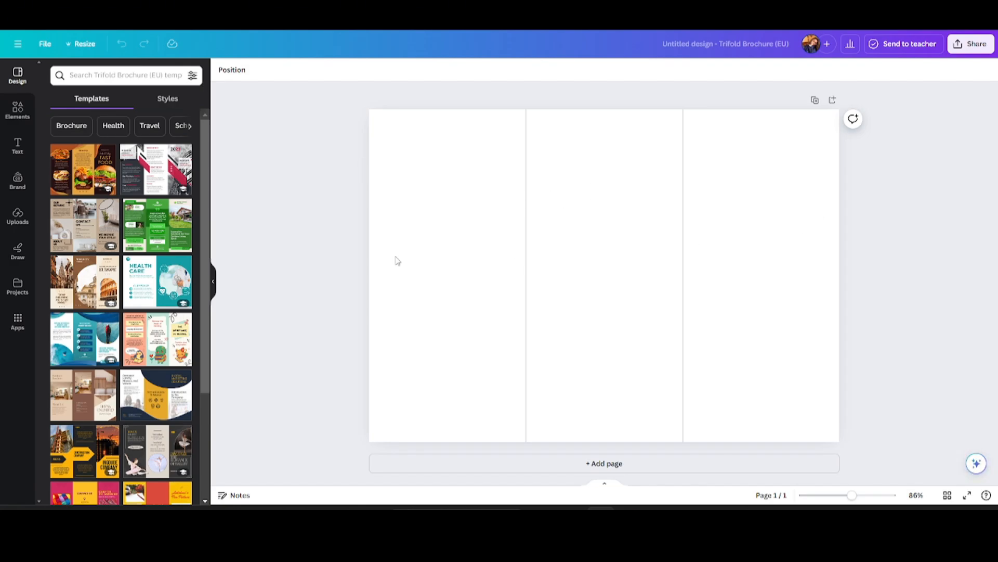
pyautogui.scroll(-10, 113, 252)
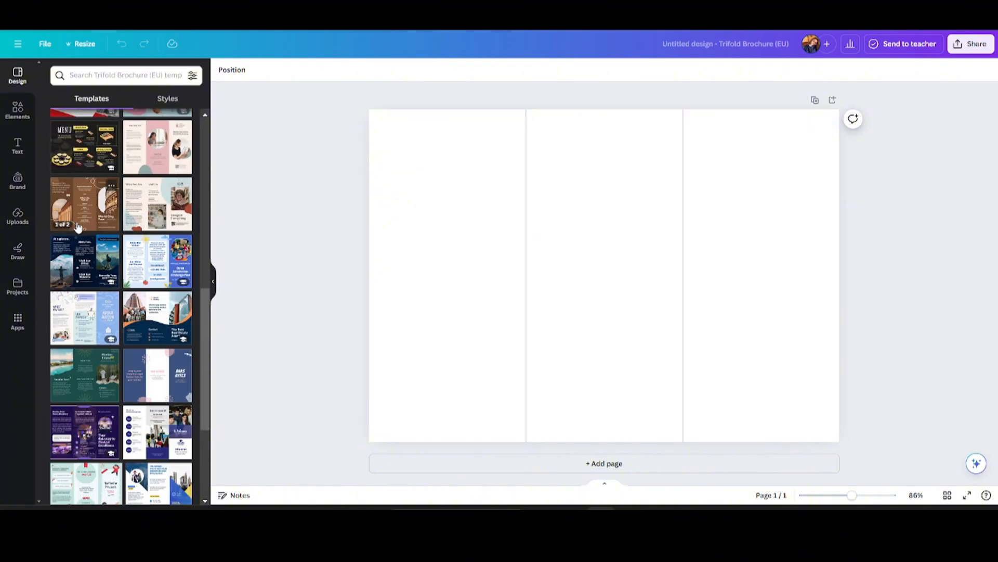
pyautogui.click(421, 240)
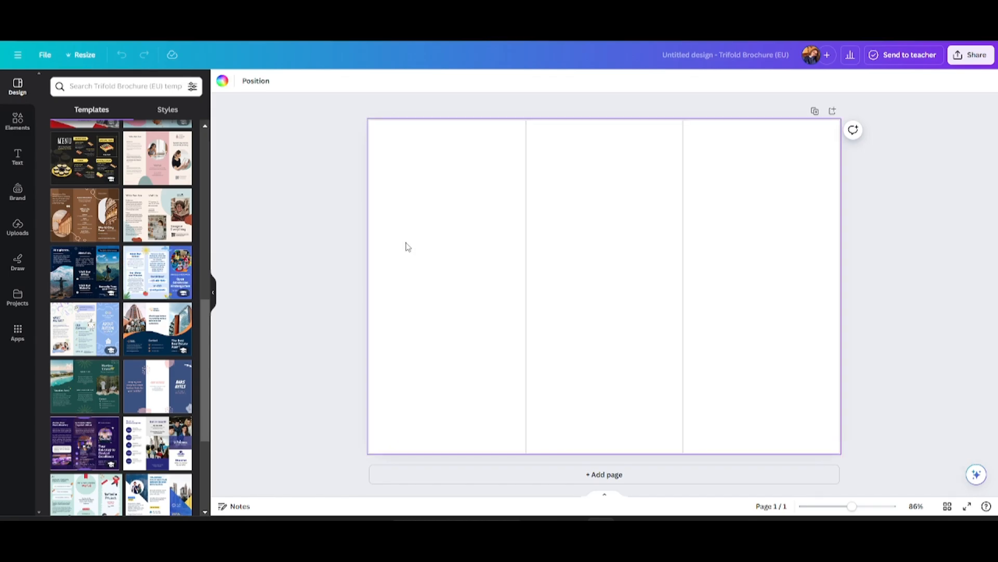
# - Add a square shape from the elements library and stretch it over the full middle panel, about 99 mm wide
pyautogui.click(9, 126)
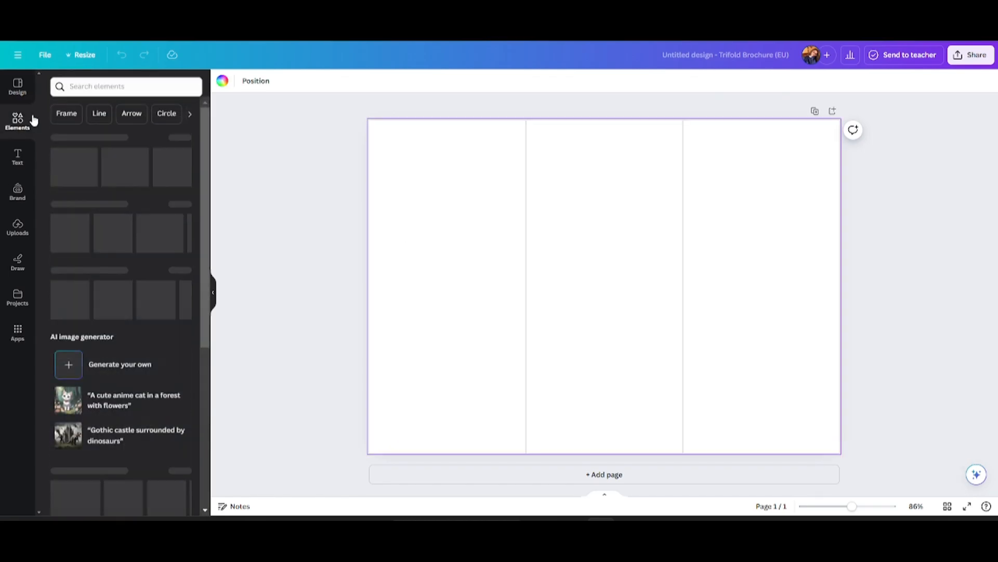
pyautogui.click(115, 87)
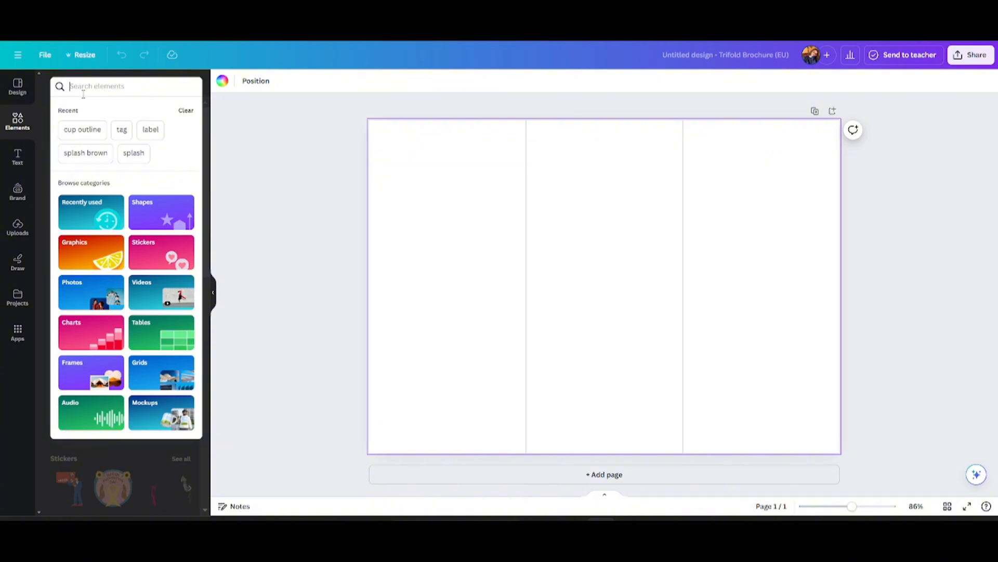
pyautogui.write('square')
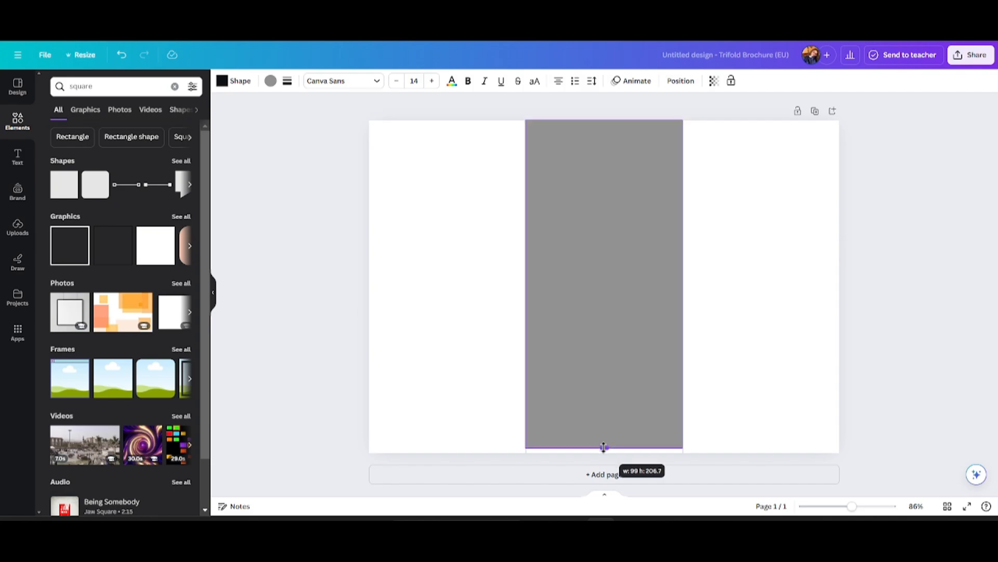
pyautogui.moveTo(604, 448); pyautogui.dragTo(604, 452)
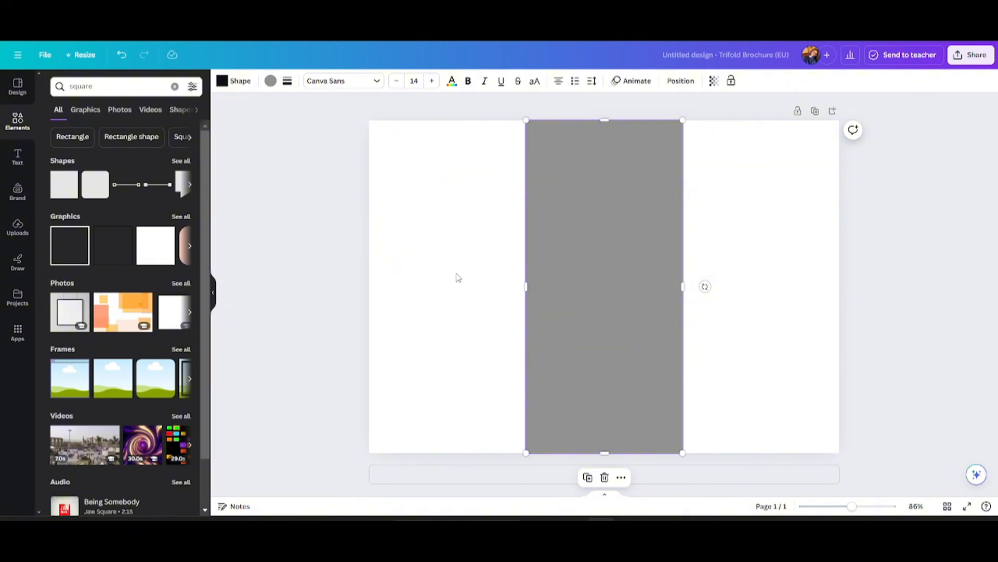
# - Fill the middle panel's rectangle with the dark brown from the Out and About palette, using a "dark brown" colour search
pyautogui.click(489, 263)
pyautogui.click(576, 277)
pyautogui.click(271, 82)
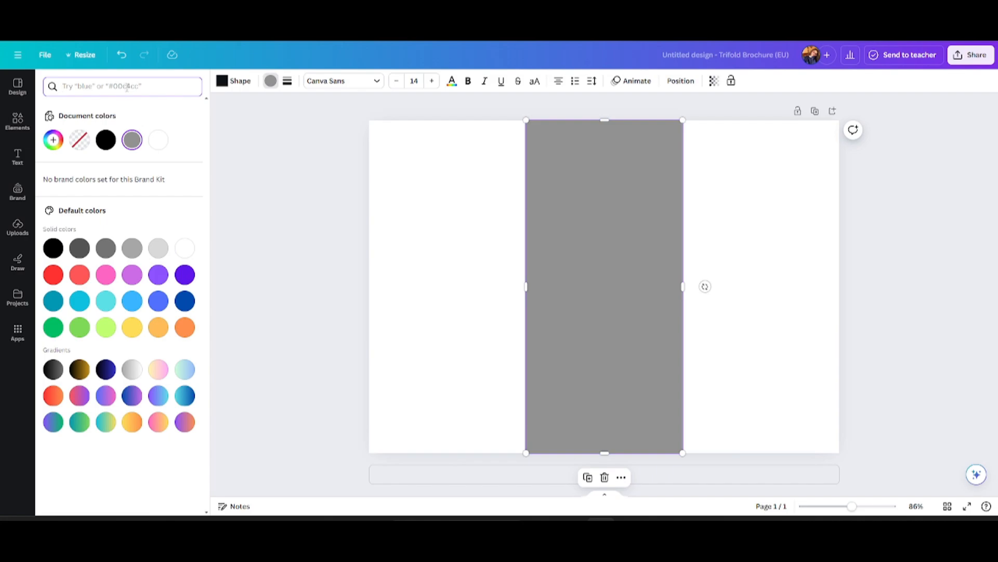
pyautogui.write('dark br')
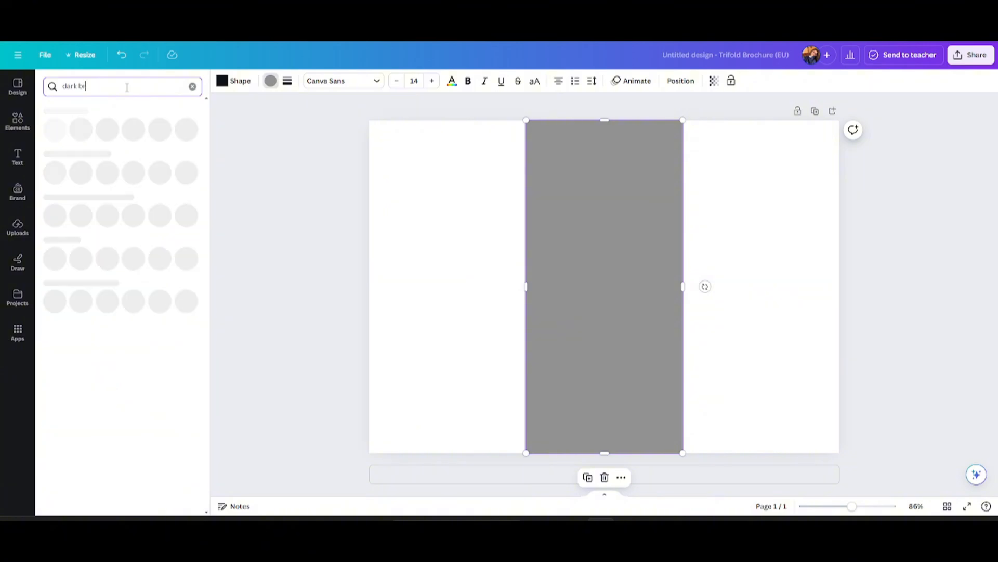
pyautogui.write('own')
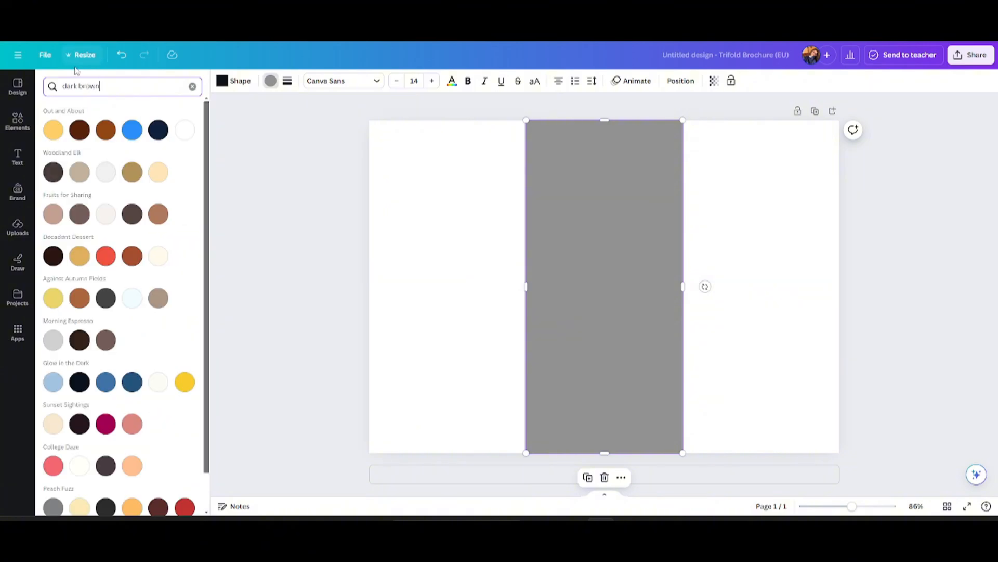
pyautogui.click(80, 128)
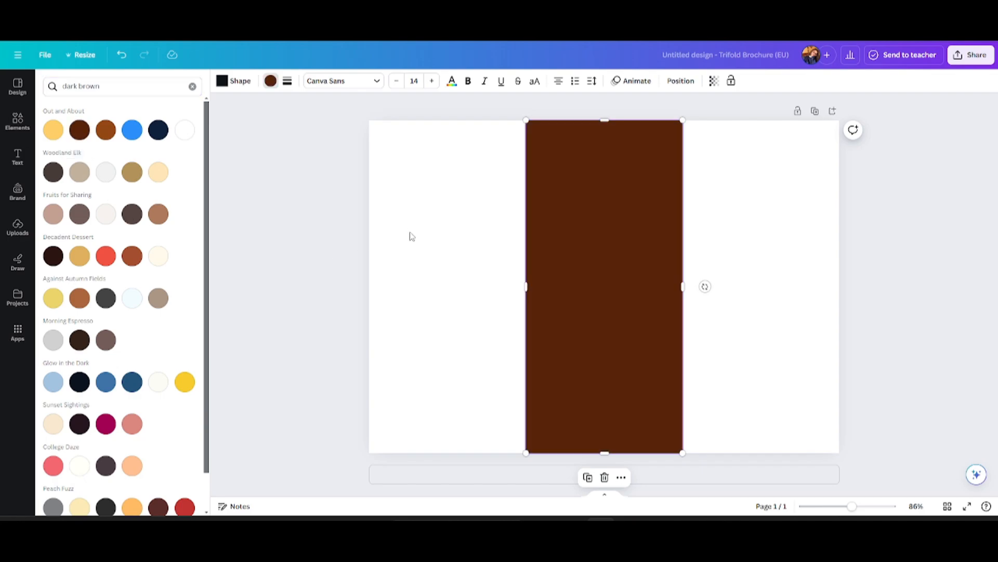
# - Duplicate the dark brown rectangle and align the copy with the left panel
pyautogui.press('Escape')
pyautogui.hotkey('ctrl', 'd')
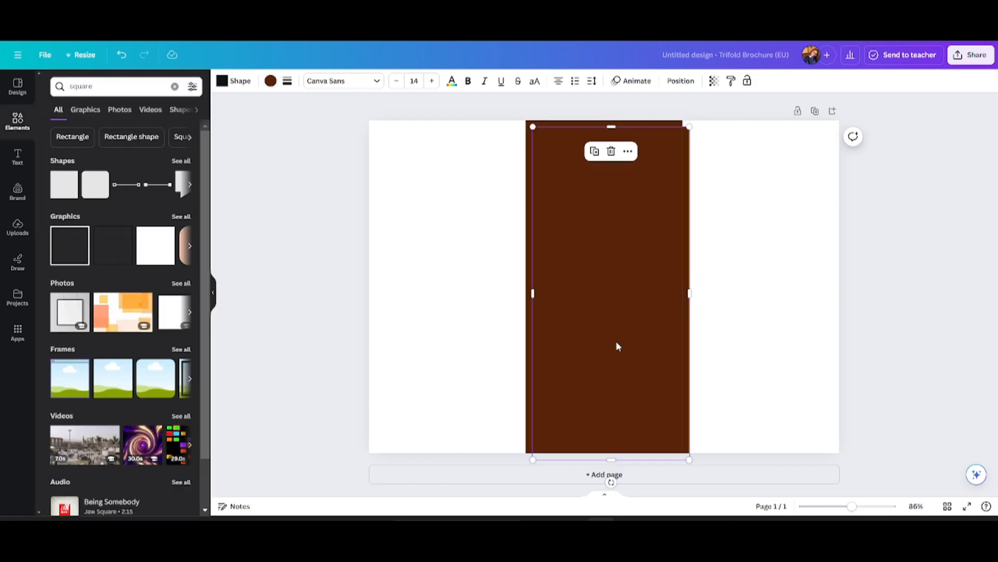
pyautogui.moveTo(616, 342); pyautogui.dragTo(451, 333)
# - Colour the left and right panels pale beige, using a "light brown" colour search
pyautogui.click(271, 81)
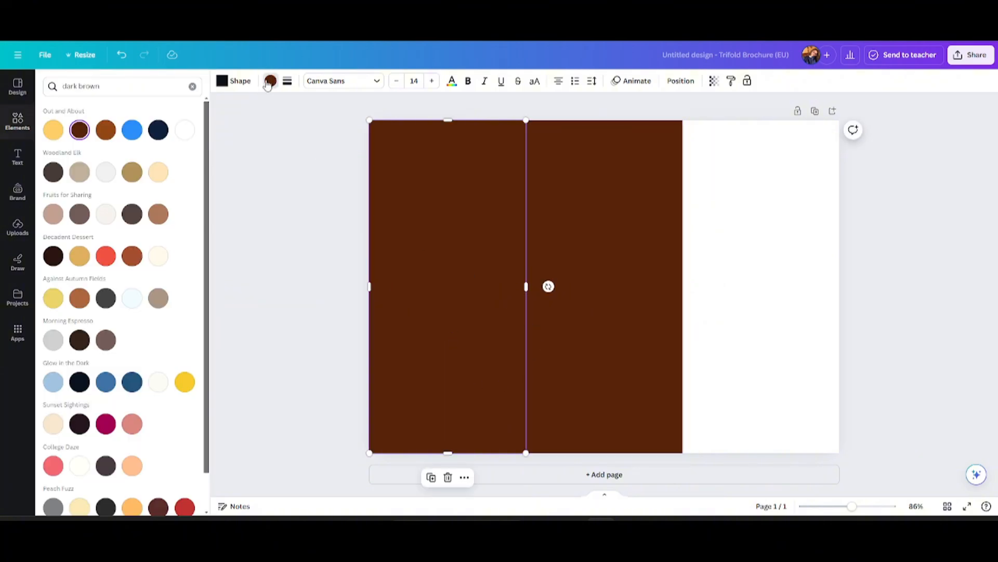
pyautogui.click(81, 173)
pyautogui.write('light bro')
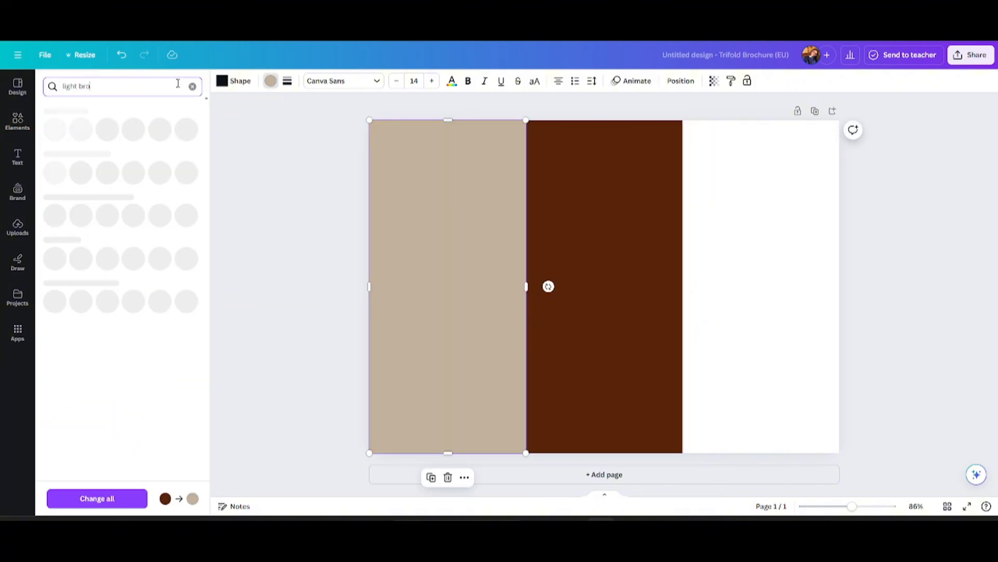
pyautogui.write('wn')
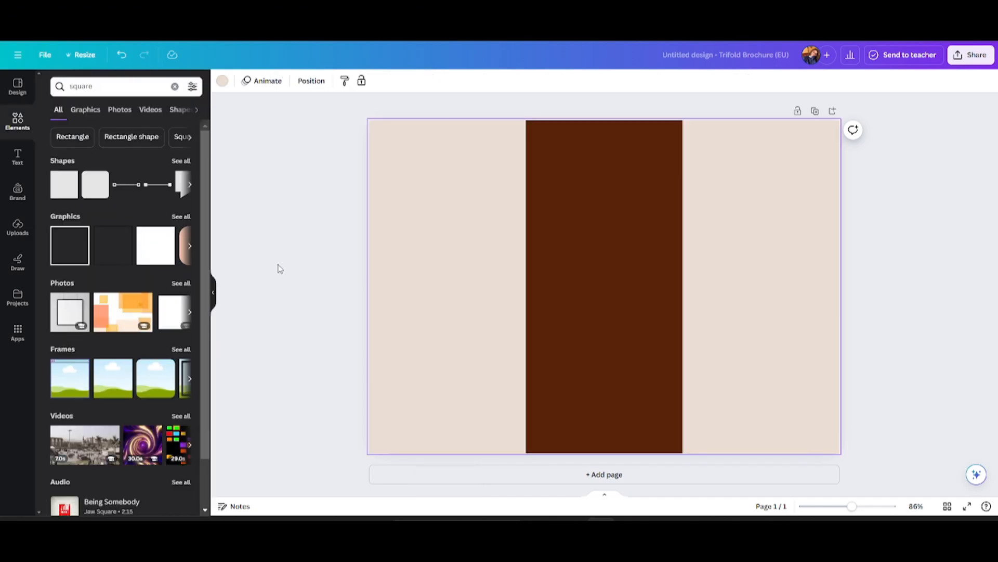
pyautogui.click(277, 266)
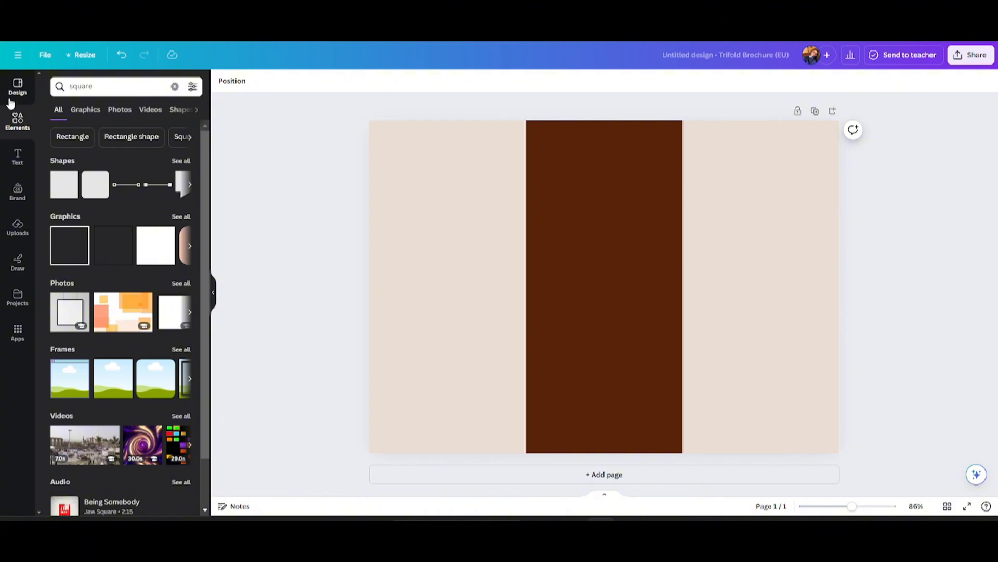
# - Place the recently used photo "Ice Coffee with Cream in a Tall Glass" on the right panel with its background removed
pyautogui.click(175, 87)
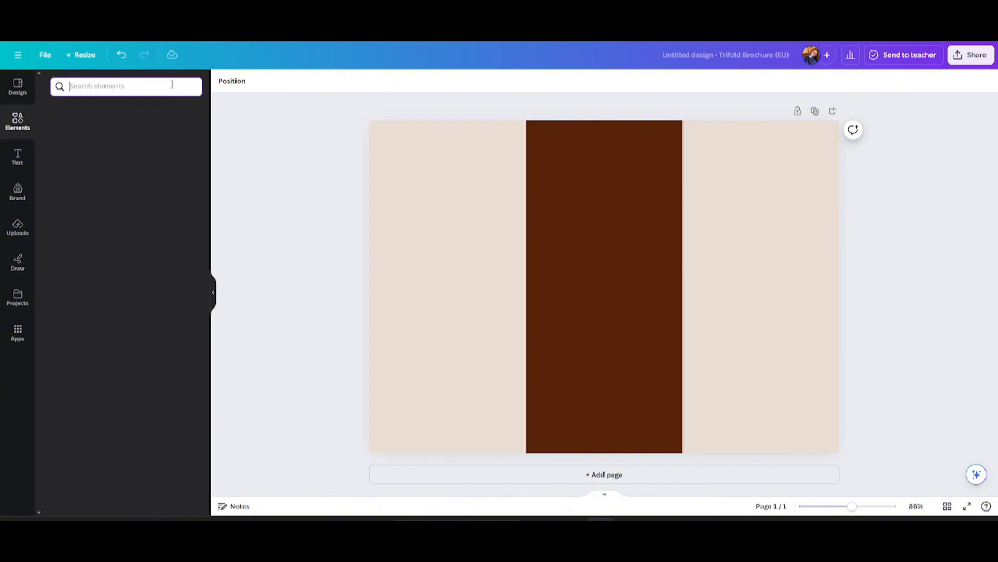
pyautogui.write('cof')
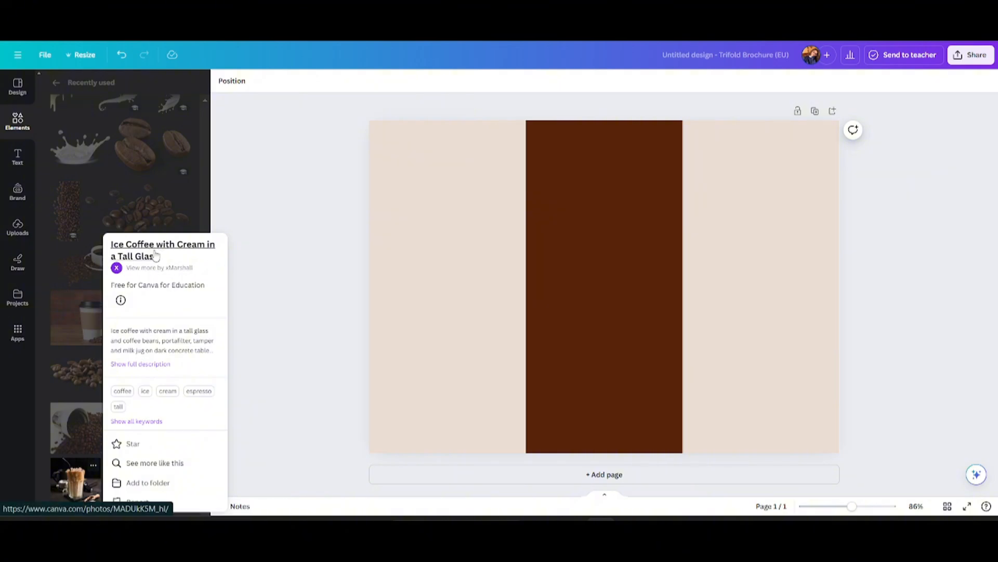
pyautogui.click(74, 478)
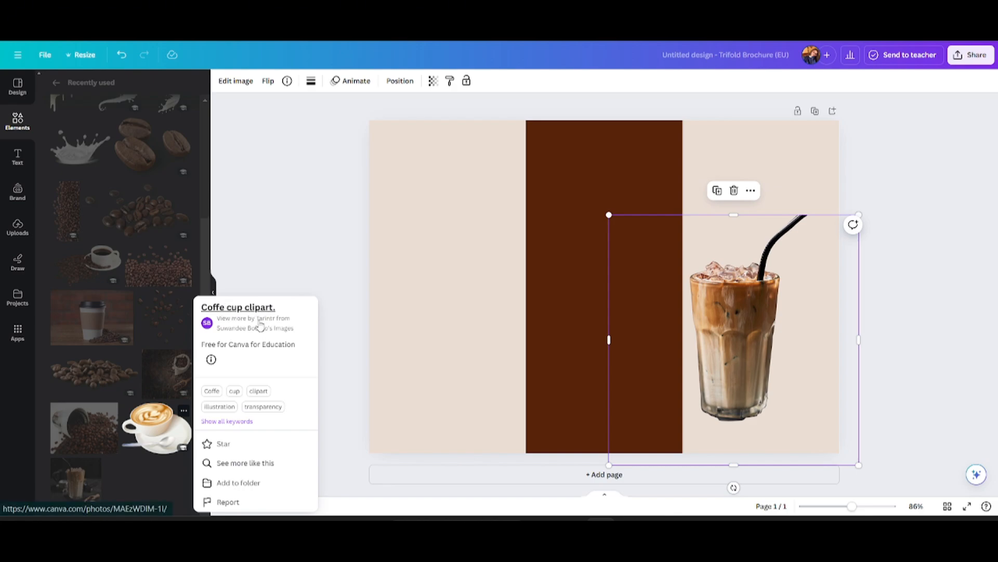
# - Add the latte cup and saucer image, flipped horizontally, and shrink it to fit near the top of the middle panel
pyautogui.click(168, 422)
pyautogui.click(167, 422)
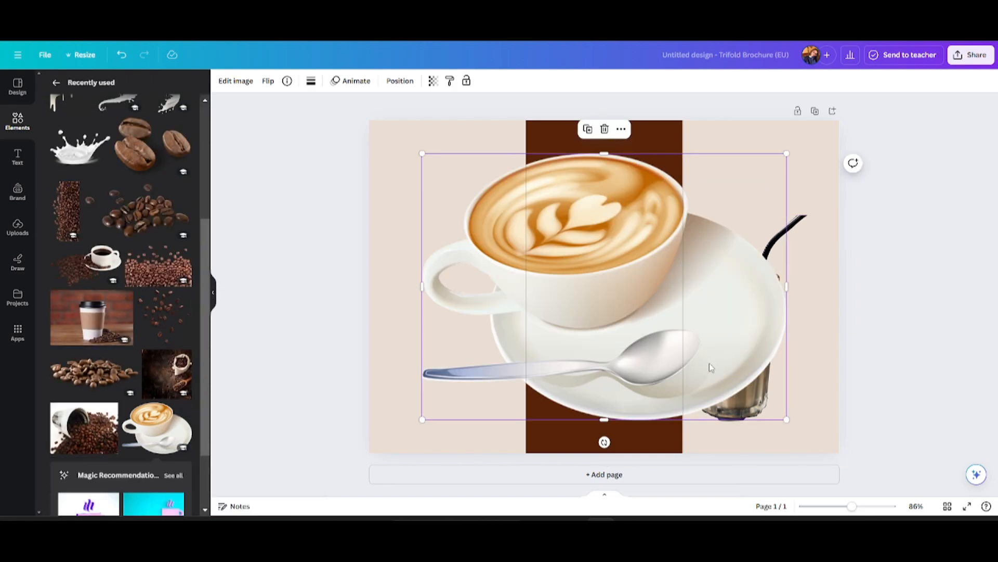
pyautogui.moveTo(786, 287); pyautogui.dragTo(660, 316)
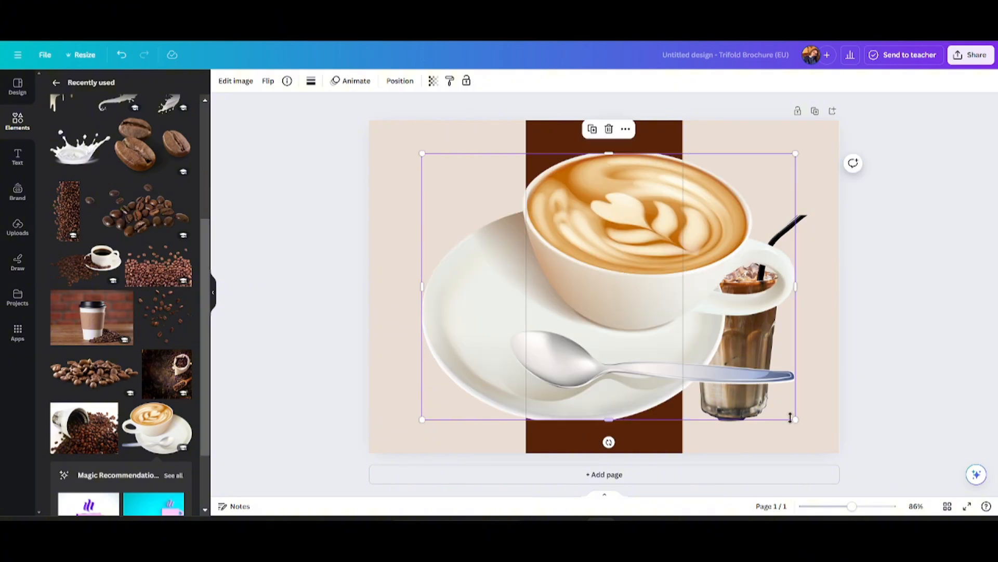
pyautogui.moveTo(794, 418); pyautogui.dragTo(535, 231)
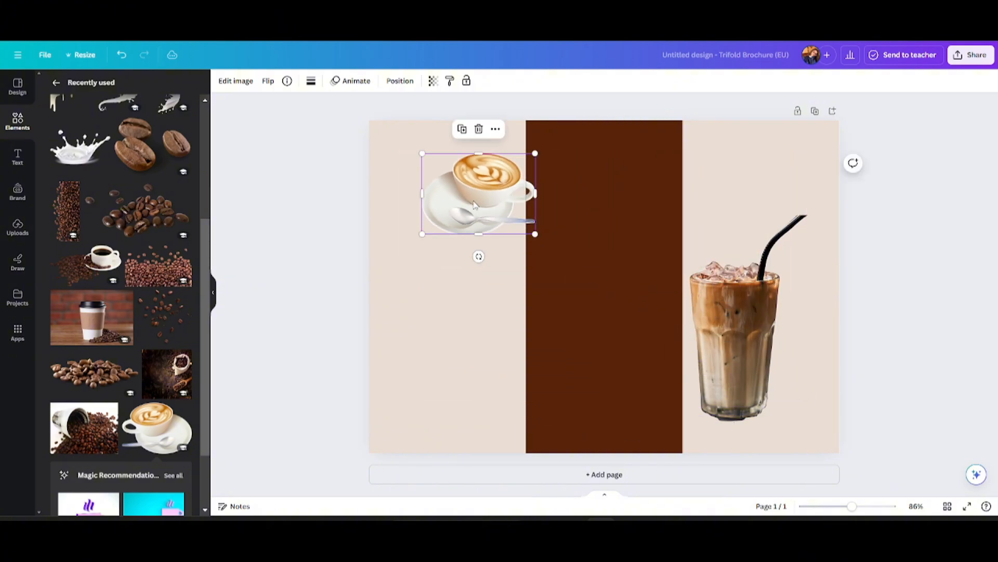
pyautogui.moveTo(477, 198); pyautogui.dragTo(592, 196)
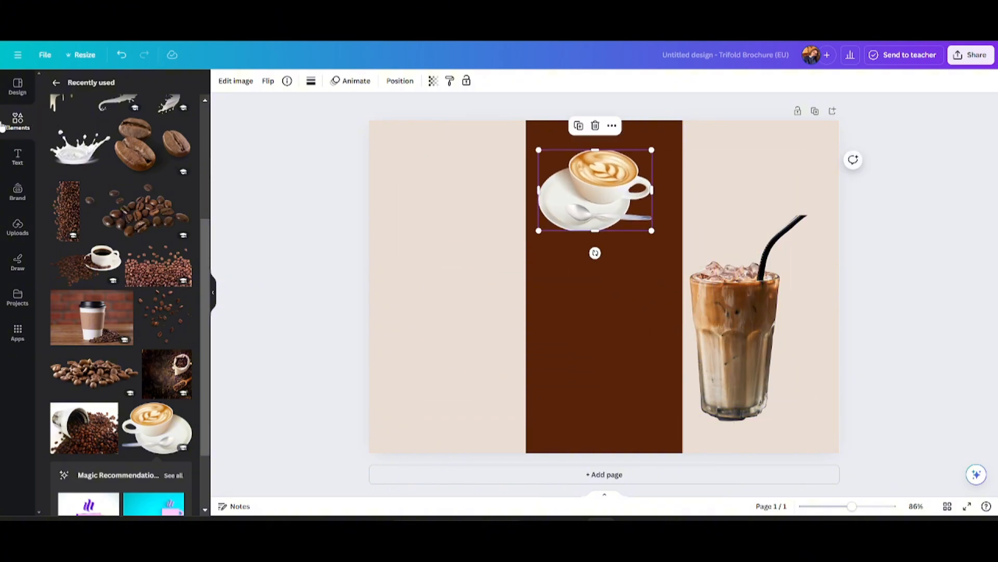
# - Browse the photo results for "coffe" for another coffee image
pyautogui.click(5, 121)
pyautogui.click(73, 87)
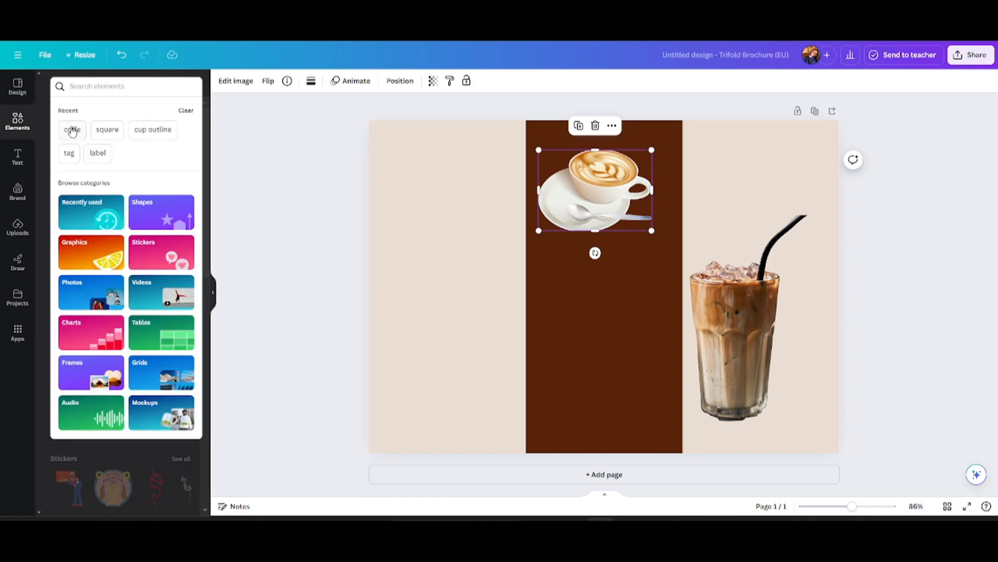
pyautogui.click(73, 129)
pyautogui.click(119, 110)
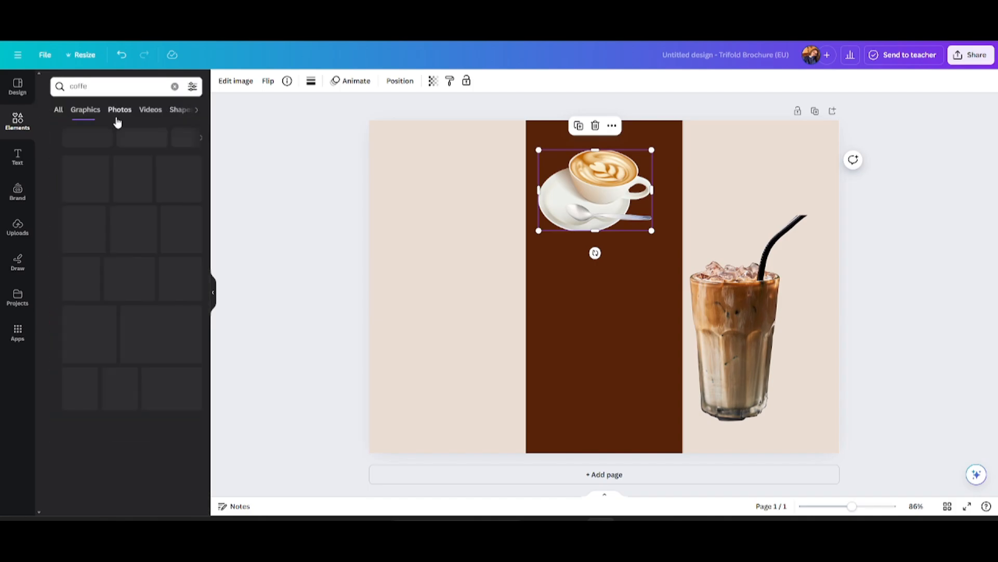
pyautogui.scroll(-15, 130, 186)
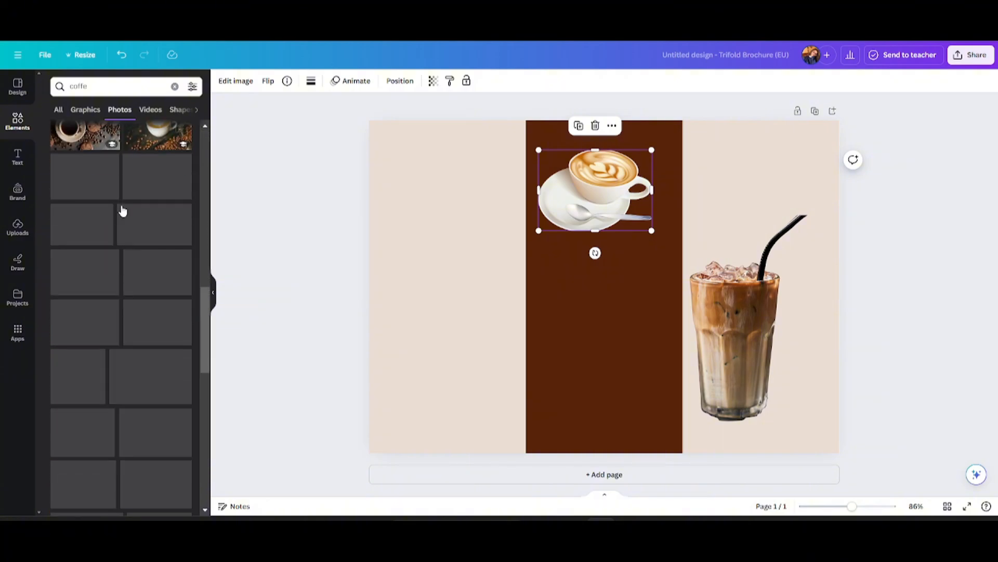
pyautogui.scroll(-5, 125, 197)
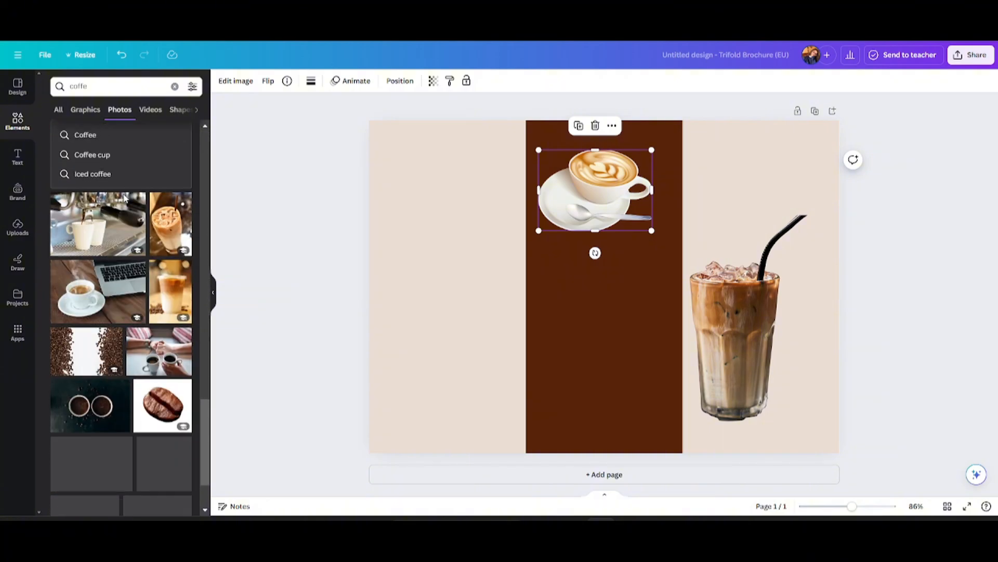
pyautogui.scroll(-2, 125, 199)
pyautogui.scroll(-3, 124, 200)
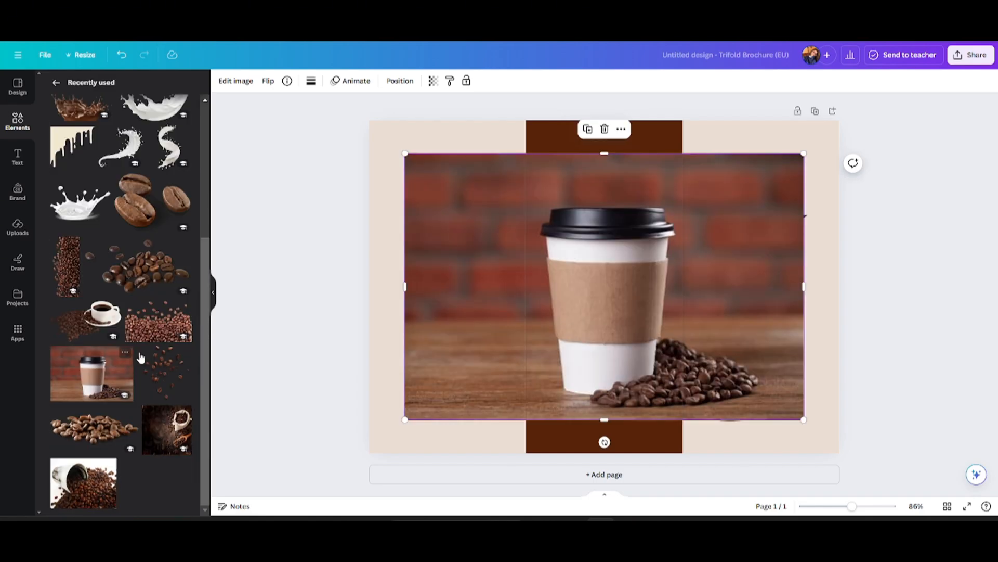
# - Place a single take-away coffee cup photo on the left panel, scaled down and with its background removed
pyautogui.click(125, 353)
pyautogui.click(125, 354)
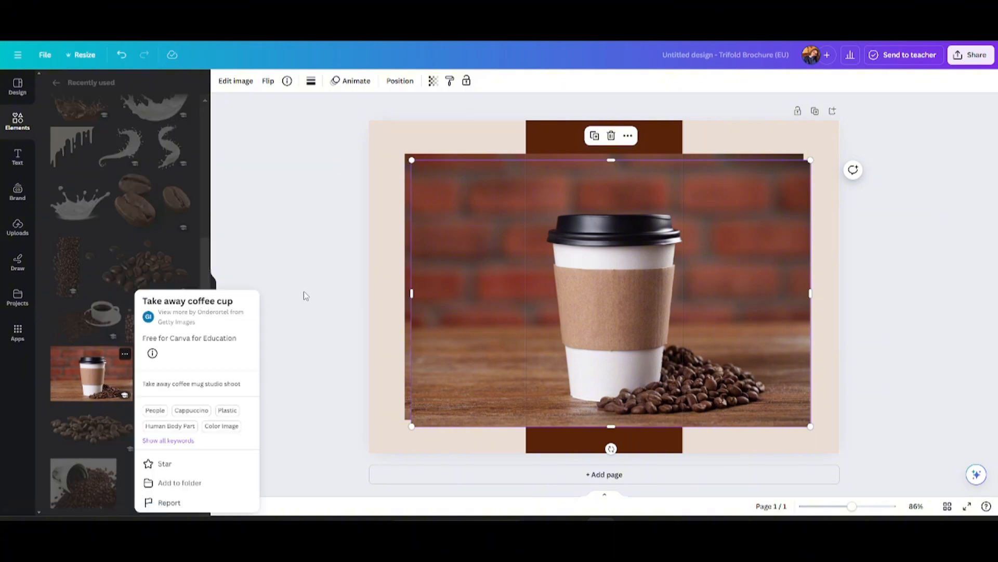
pyautogui.click(611, 136)
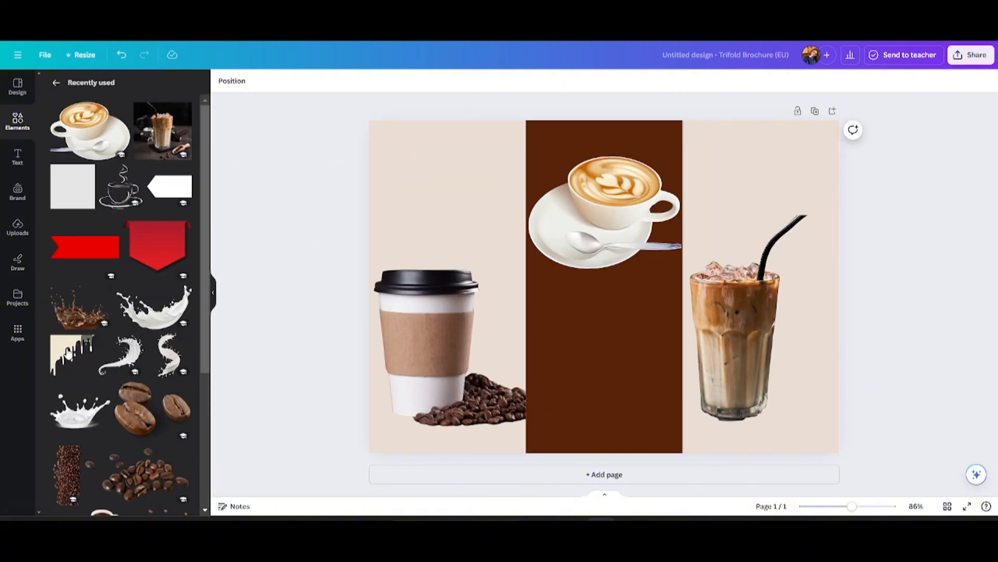
# - Decorate the middle panel with a white drip graphic in its upper-left corner and a flipped copy in its lower-right corner
pyautogui.click(69, 352)
pyautogui.moveTo(554, 314); pyautogui.dragTo(554, 217)
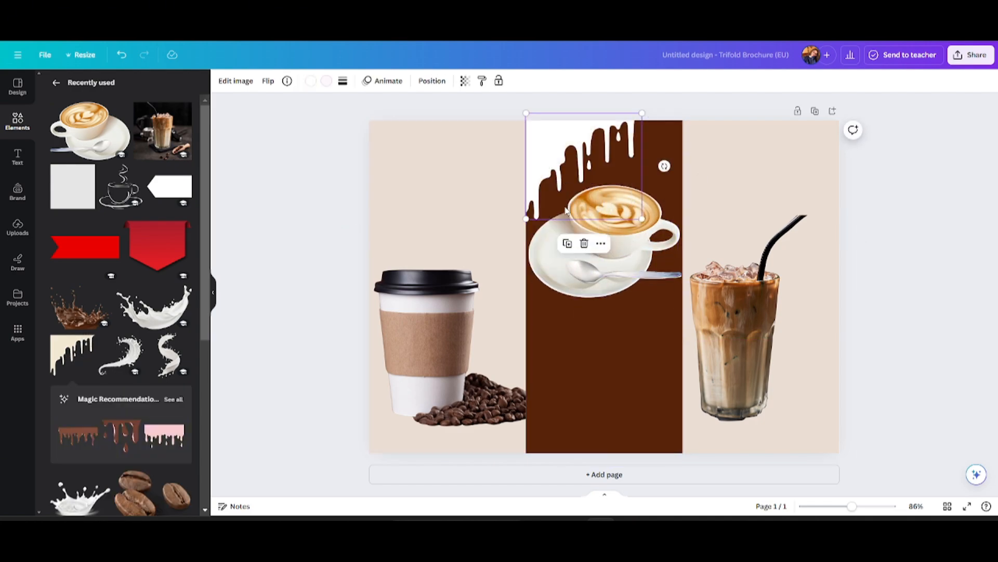
pyautogui.click(568, 245)
pyautogui.moveTo(568, 155); pyautogui.dragTo(600, 365)
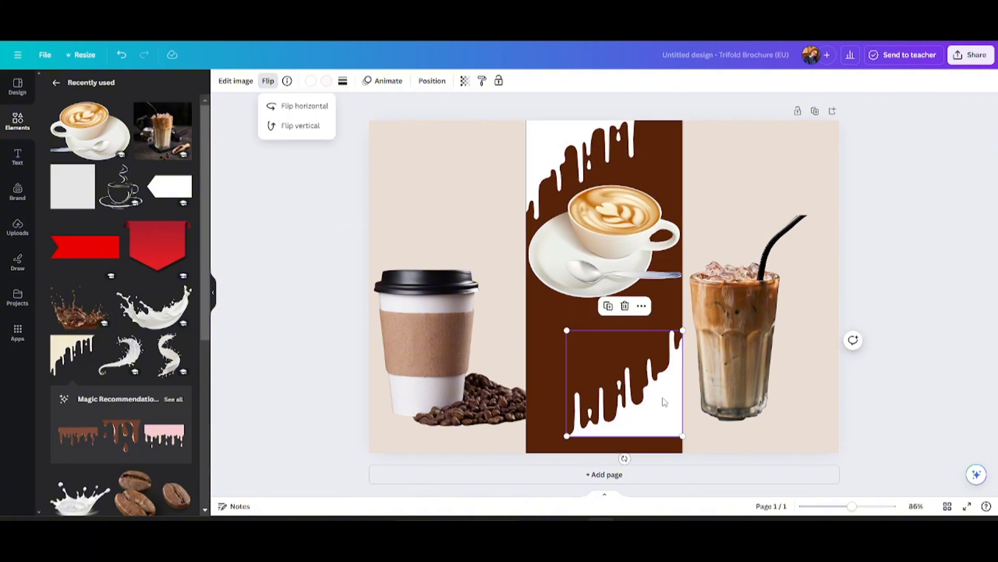
pyautogui.moveTo(661, 400); pyautogui.dragTo(660, 414)
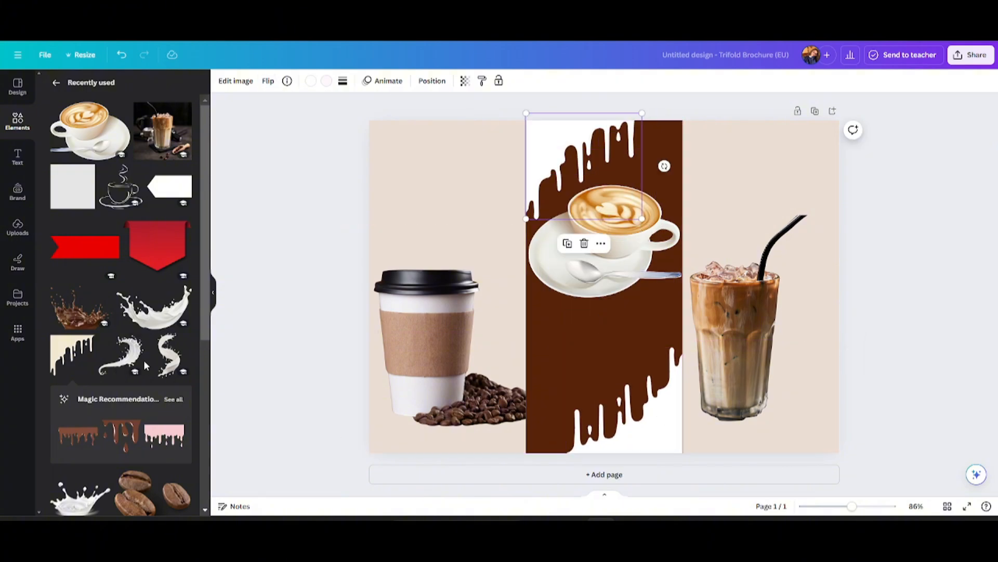
# - Check the details of the corner melted cream and milk chocolate splash graphics among the recently used elements
pyautogui.scroll(-6, 139, 366)
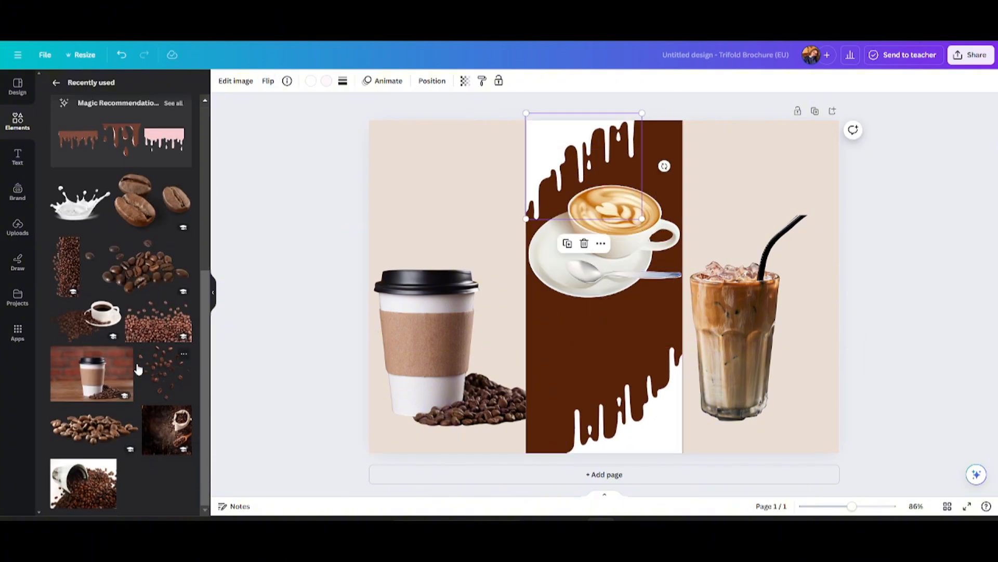
pyautogui.click(87, 342)
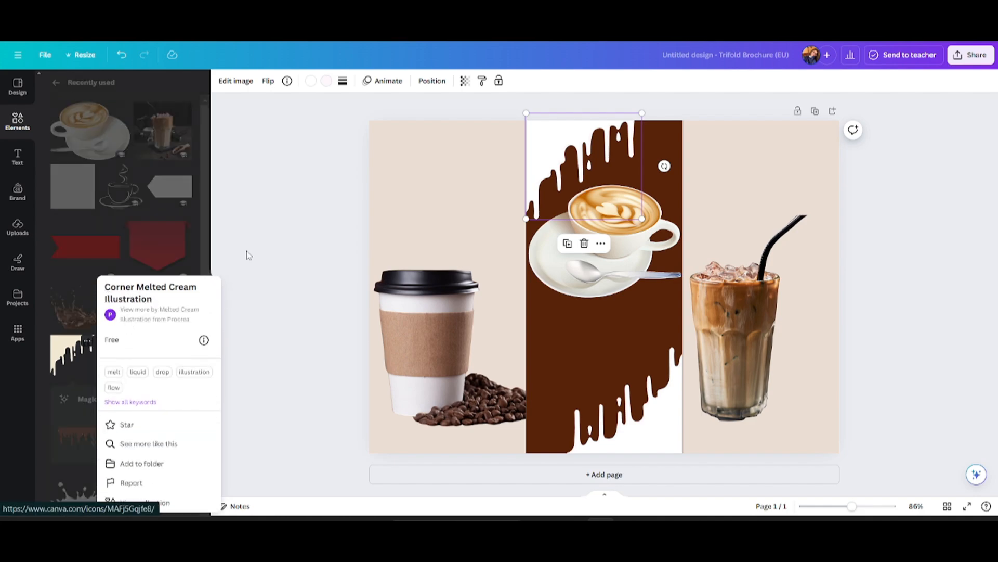
pyautogui.click(287, 205)
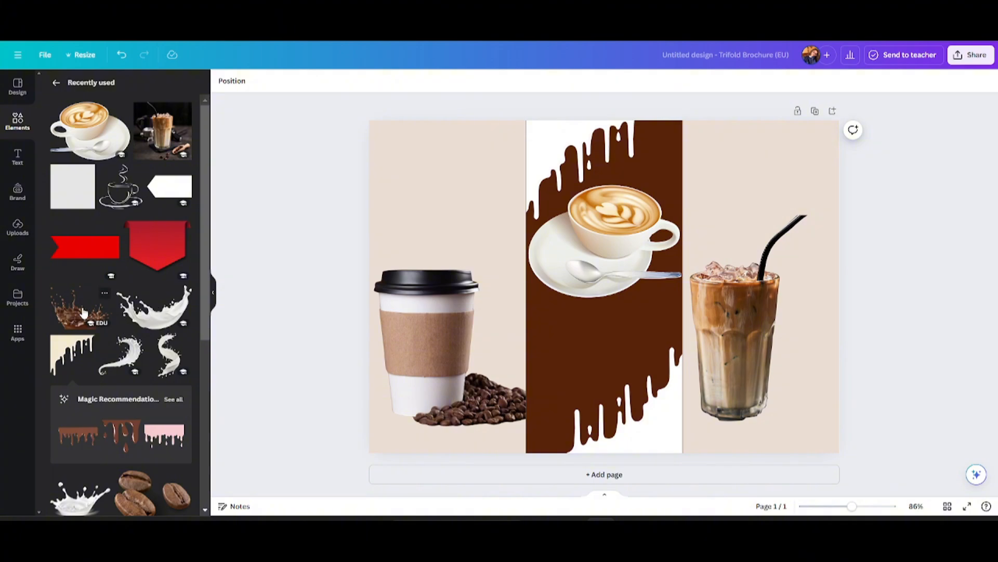
pyautogui.click(105, 293)
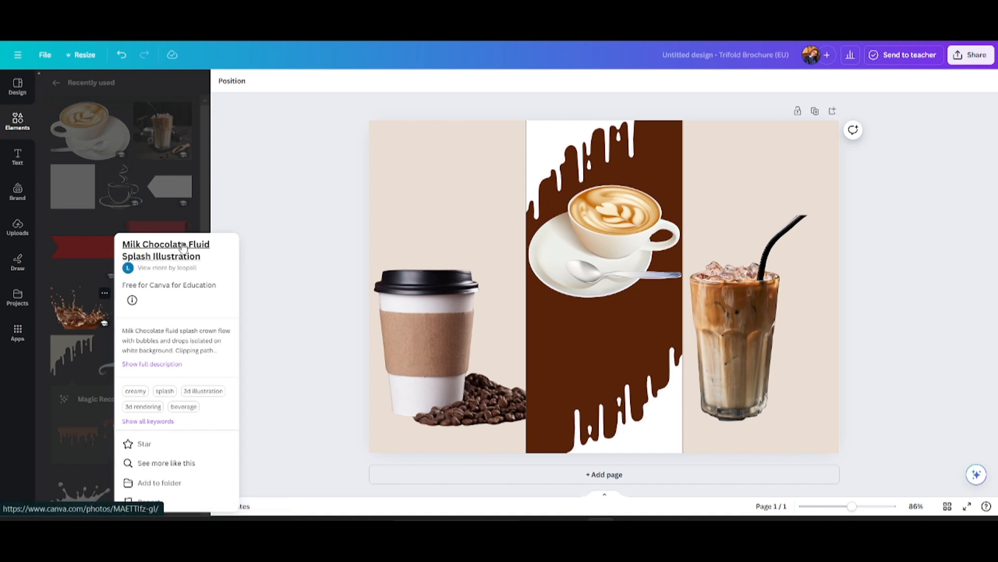
pyautogui.click(86, 291)
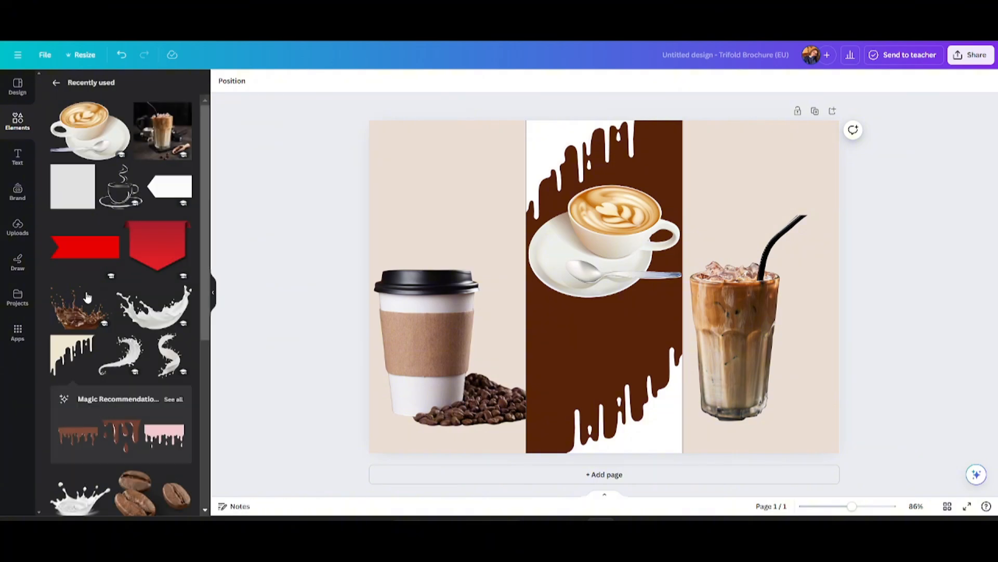
# - Add the milk chocolate splash image to the lower part of the left panel and layer it behind the take-away cup
pyautogui.click(87, 295)
pyautogui.click(451, 189)
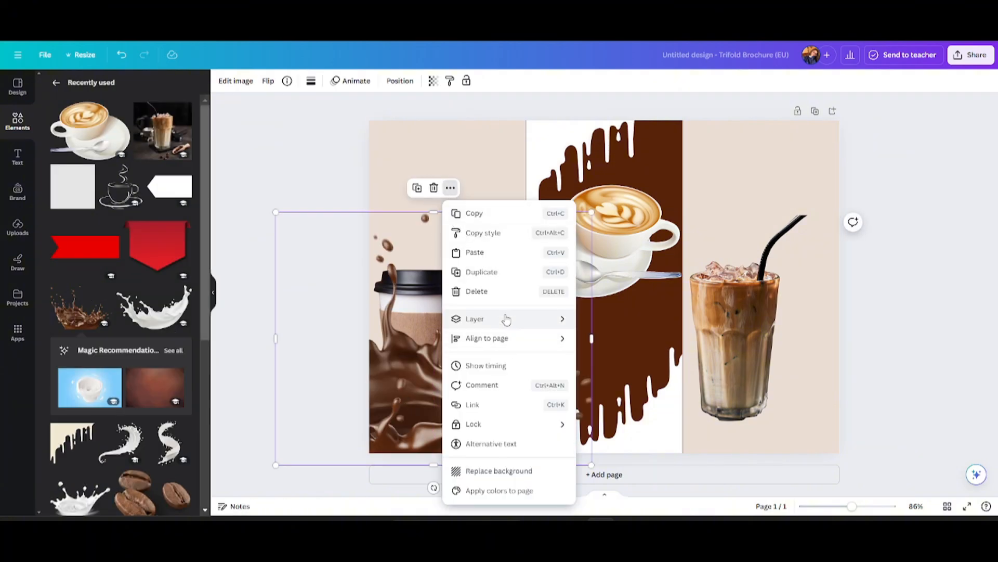
pyautogui.moveTo(503, 319)
pyautogui.click(620, 357)
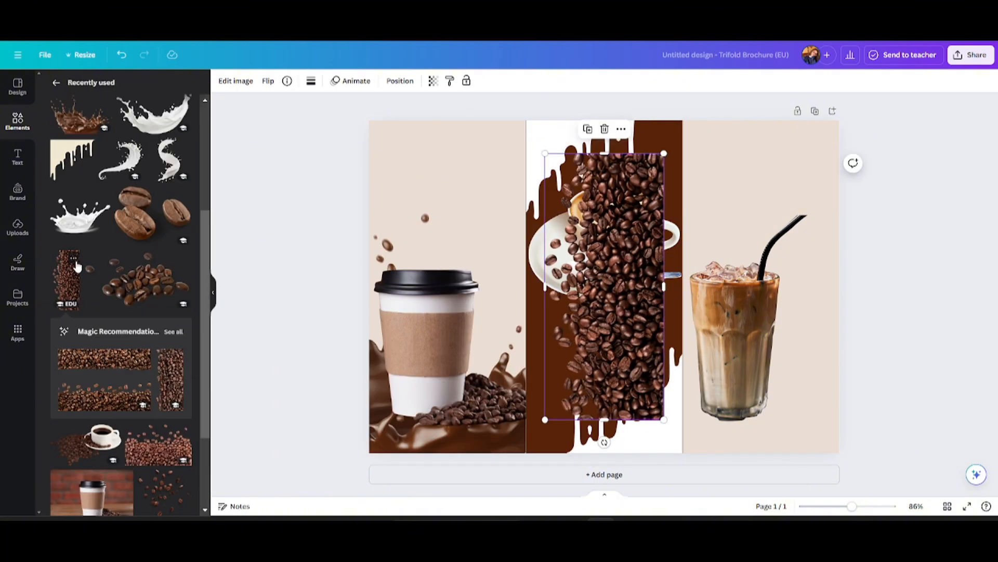
# - Place the dense coffee-bean strip along the right panel's upper edge and a small three-bean image on the middle panel's saucer
pyautogui.click(74, 258)
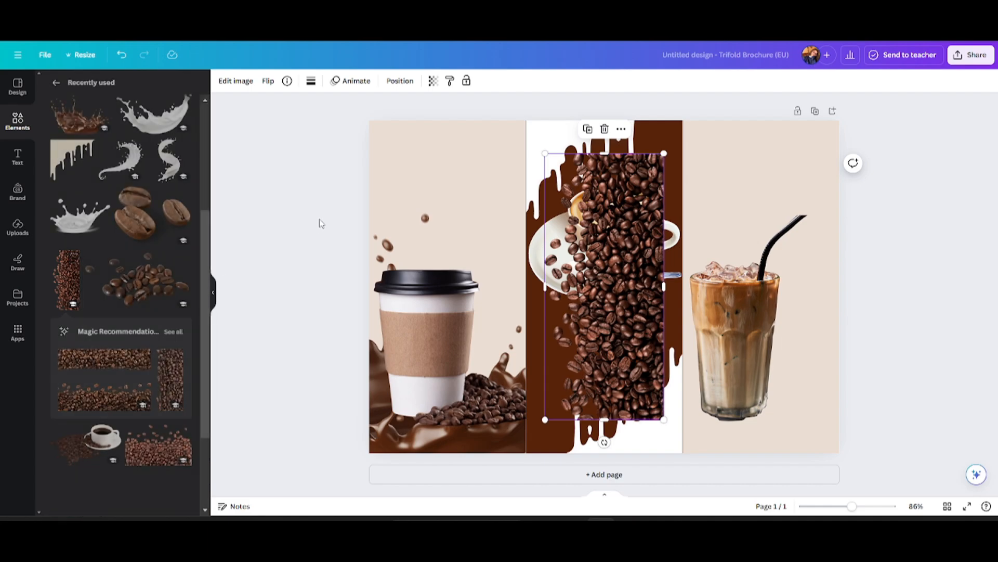
pyautogui.moveTo(553, 351); pyautogui.dragTo(631, 321)
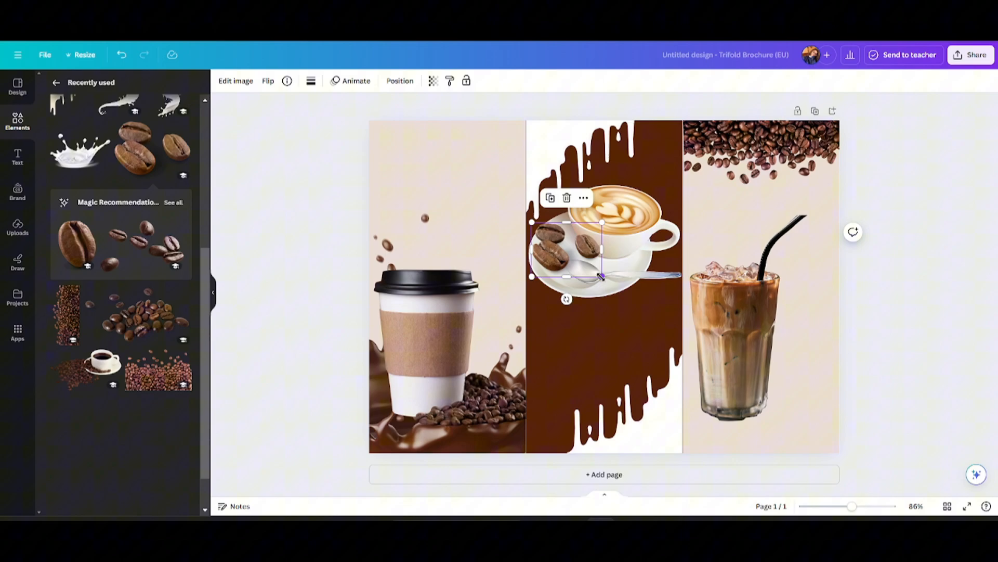
pyautogui.moveTo(572, 255)
pyautogui.mouseDown()
pyautogui.moveTo(588, 267)
pyautogui.moveTo(577, 256)
pyautogui.mouseUp()
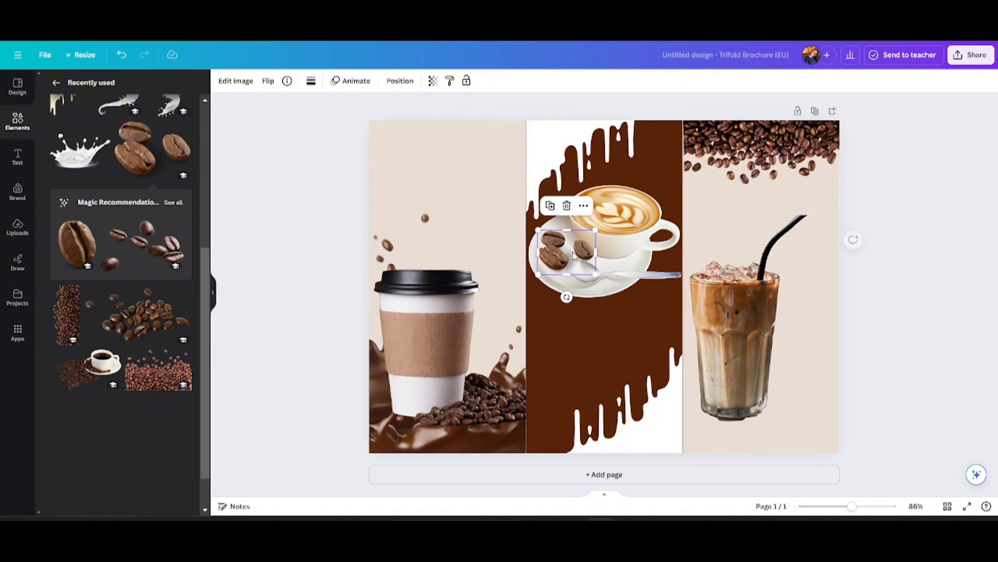
pyautogui.click(901, 241)
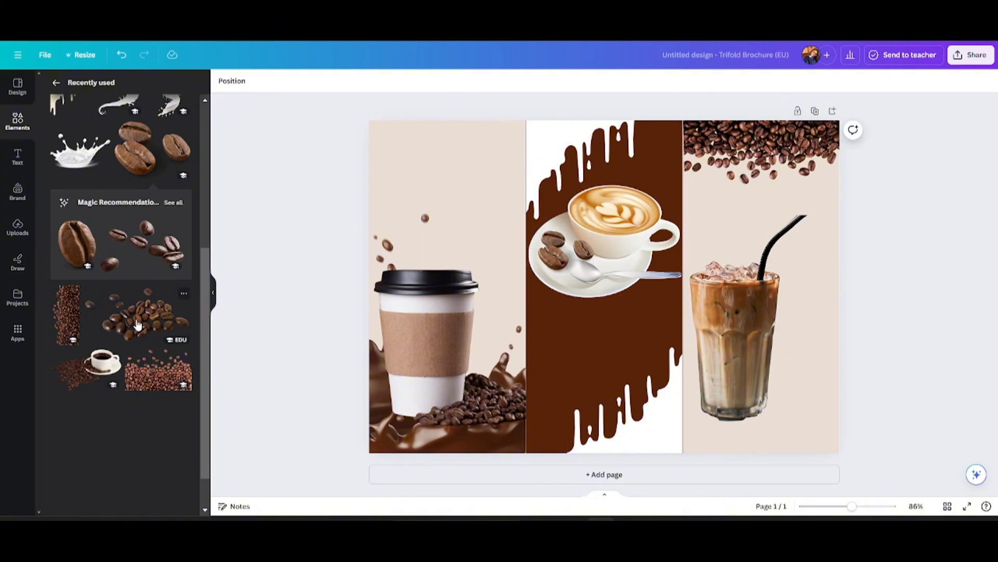
# - Add the scattered coffee-bean pile image, scaled down and tucked into the right panel's lower-right corner
pyautogui.click(138, 325)
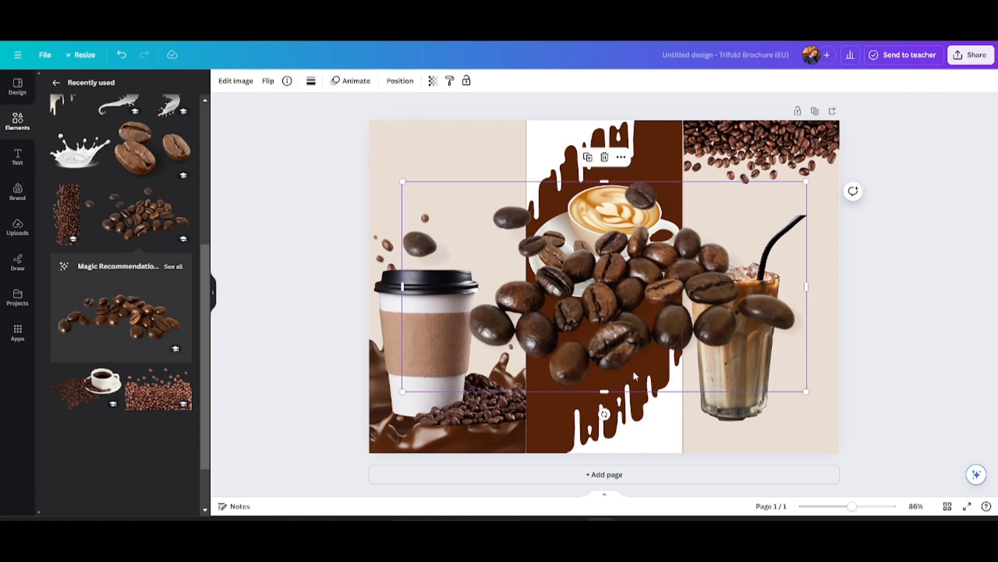
pyautogui.moveTo(575, 368); pyautogui.dragTo(721, 444)
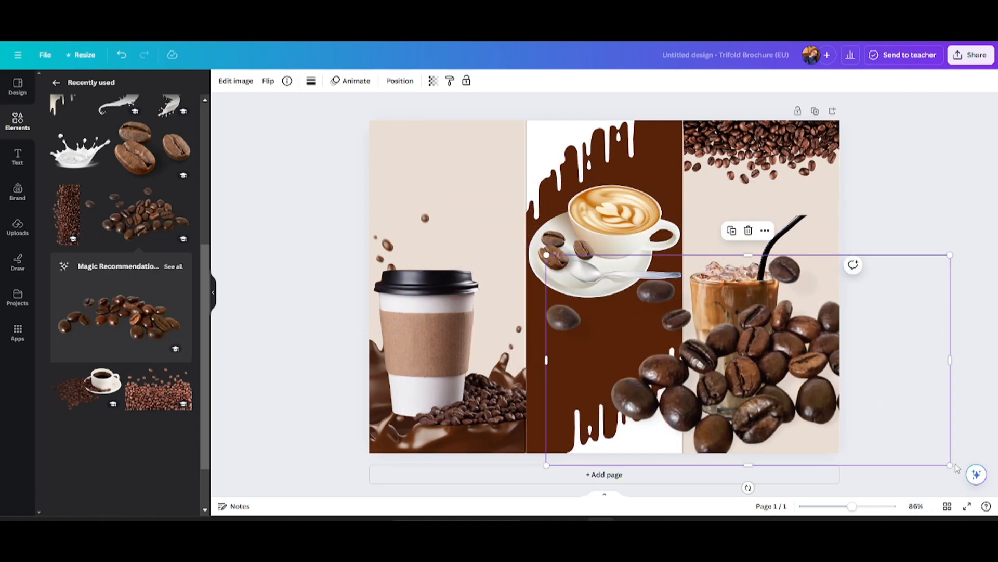
pyautogui.moveTo(947, 462); pyautogui.dragTo(821, 397)
pyautogui.moveTo(695, 367); pyautogui.dragTo(780, 470)
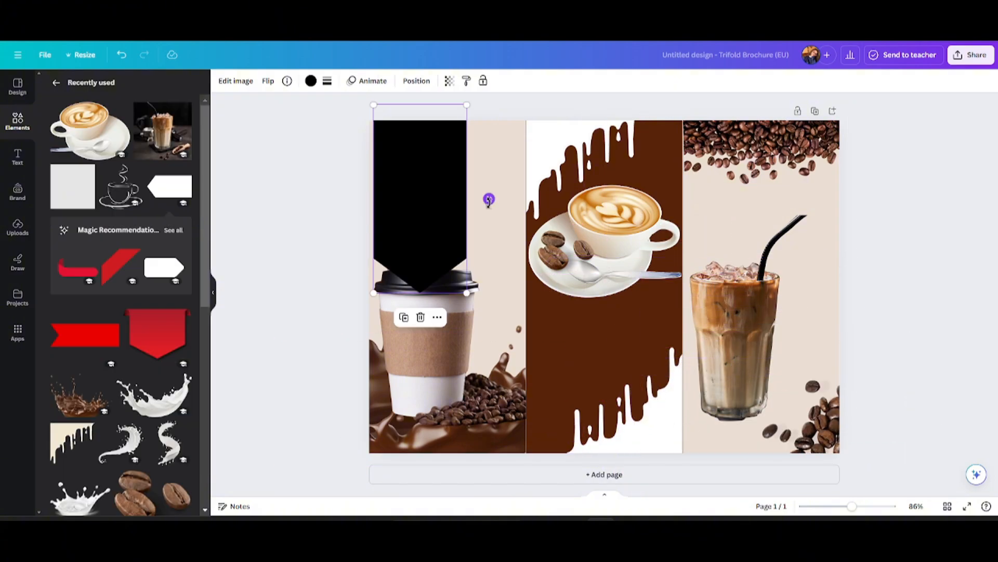
# - Shrink the pointed banner shape hanging from the left panel's upper edge and recolour it dark brown
pyautogui.moveTo(471, 295); pyautogui.dragTo(434, 212)
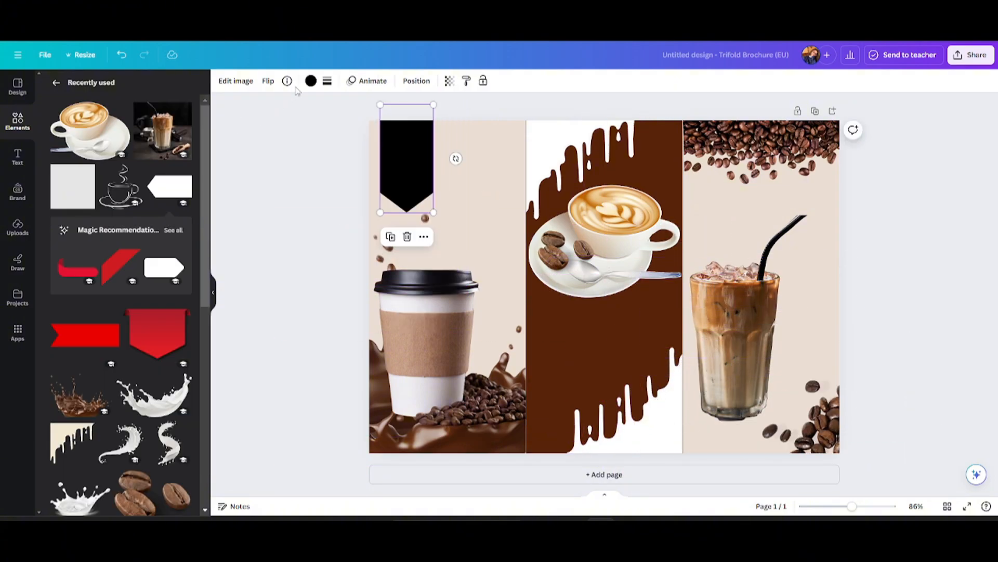
pyautogui.click(310, 81)
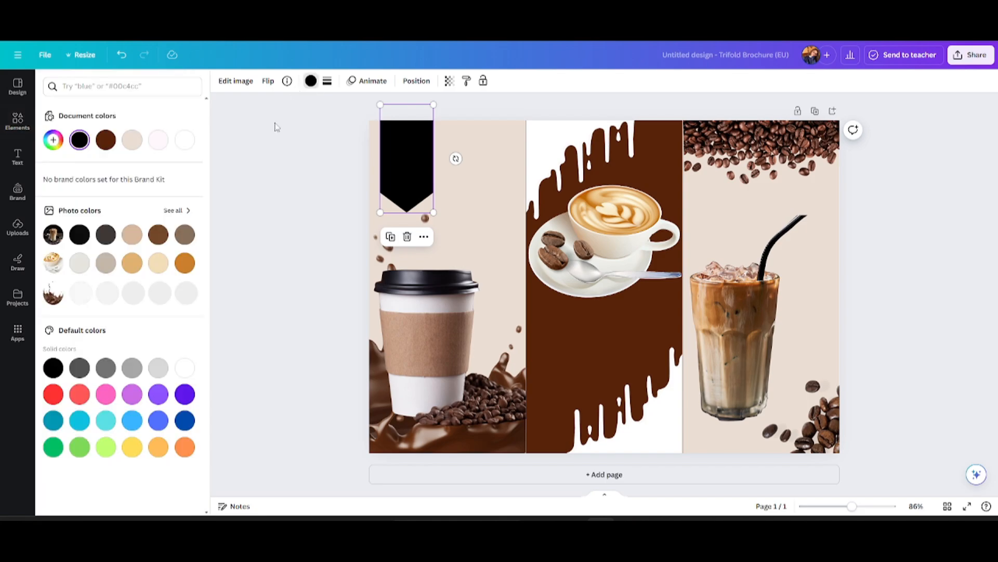
pyautogui.click(105, 140)
pyautogui.click(291, 163)
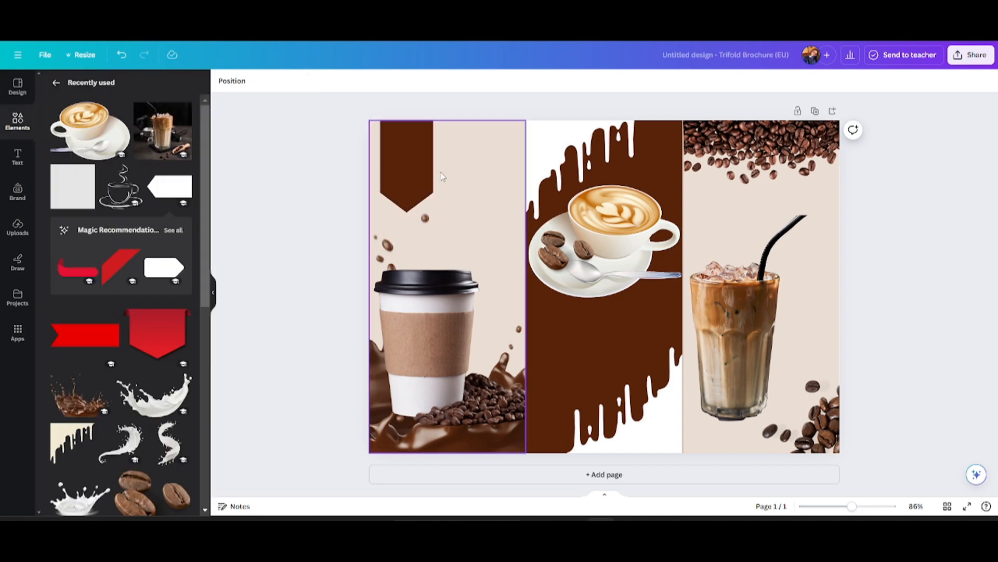
pyautogui.click(420, 165)
pyautogui.click(348, 259)
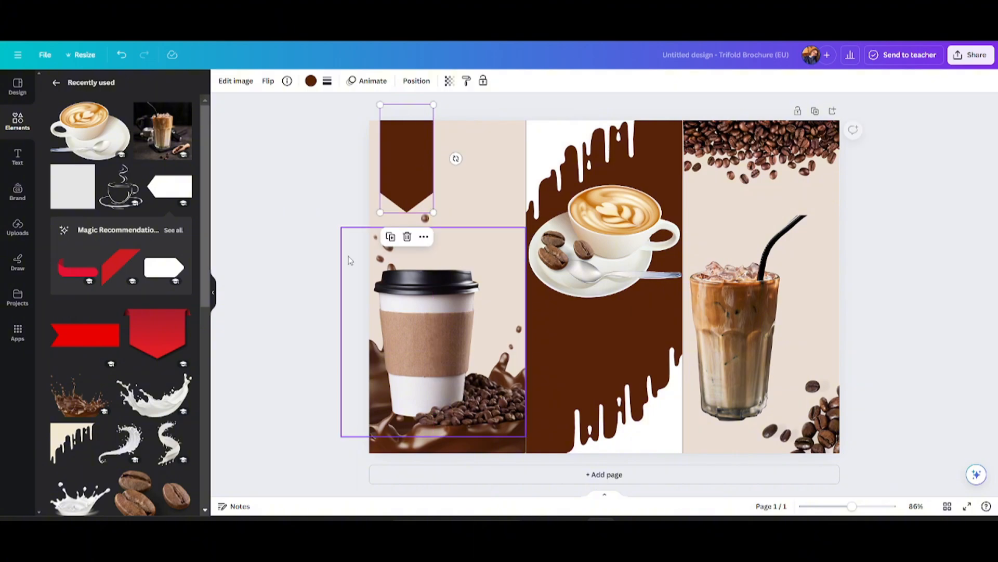
pyautogui.click(291, 213)
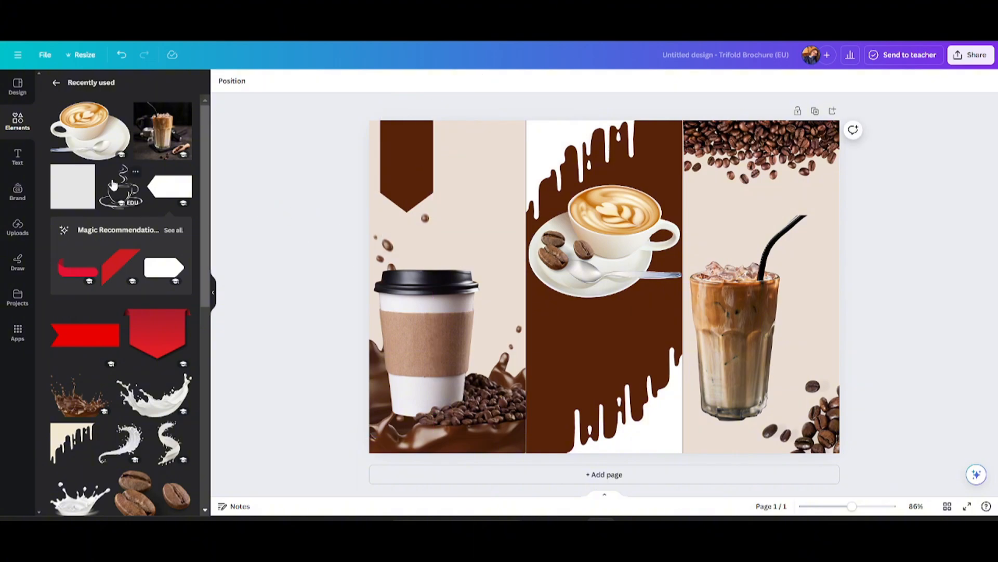
# - Add the line-drawn Cup of Hot Coffee graphic in white for the left panel's brown banner
pyautogui.click(134, 175)
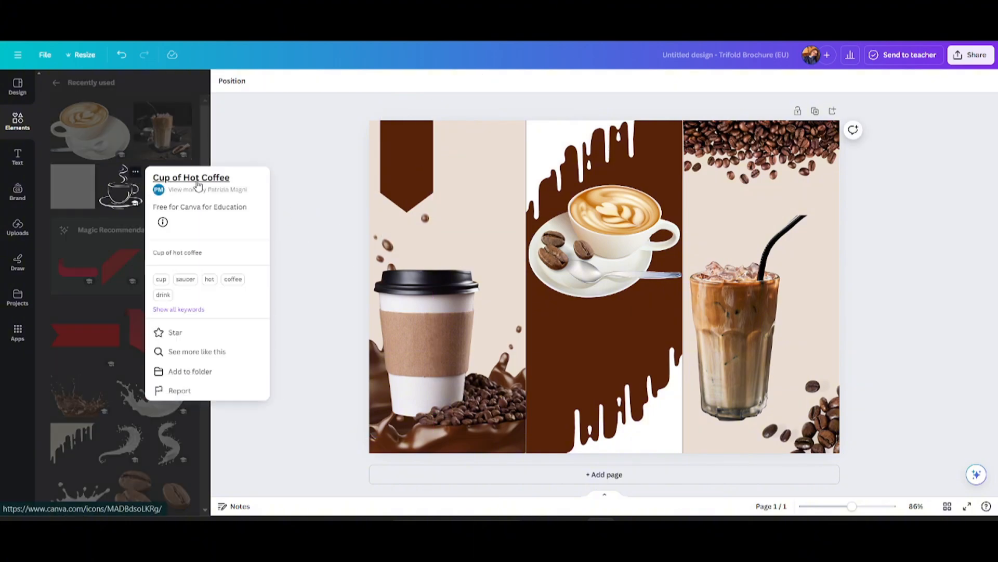
pyautogui.click(130, 198)
pyautogui.click(124, 201)
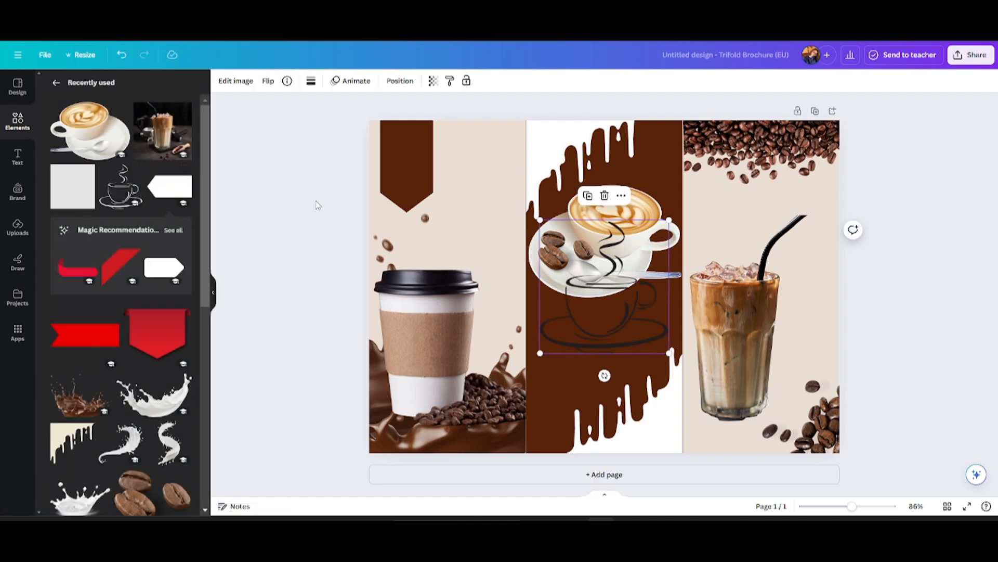
pyautogui.click(310, 81)
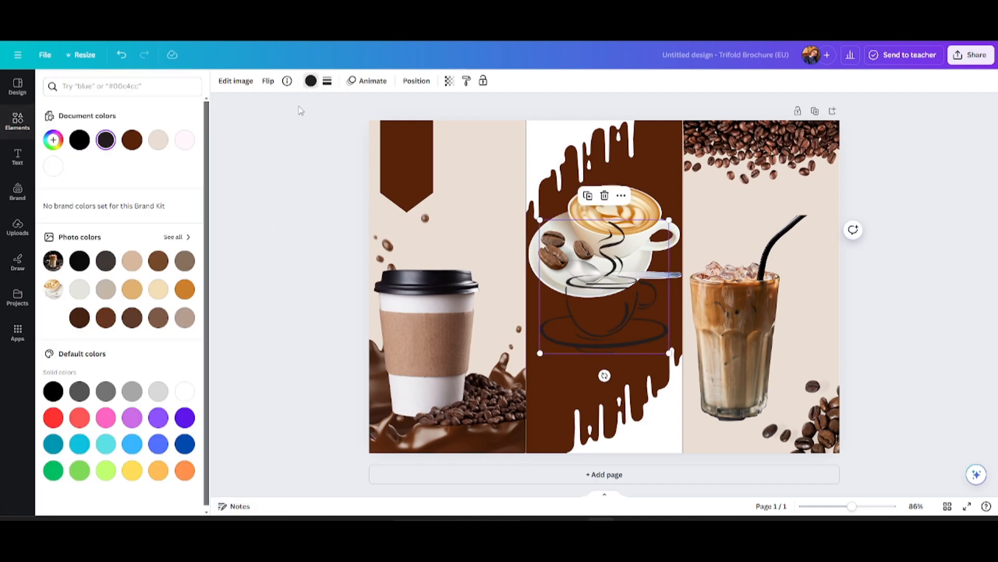
pyautogui.click(185, 138)
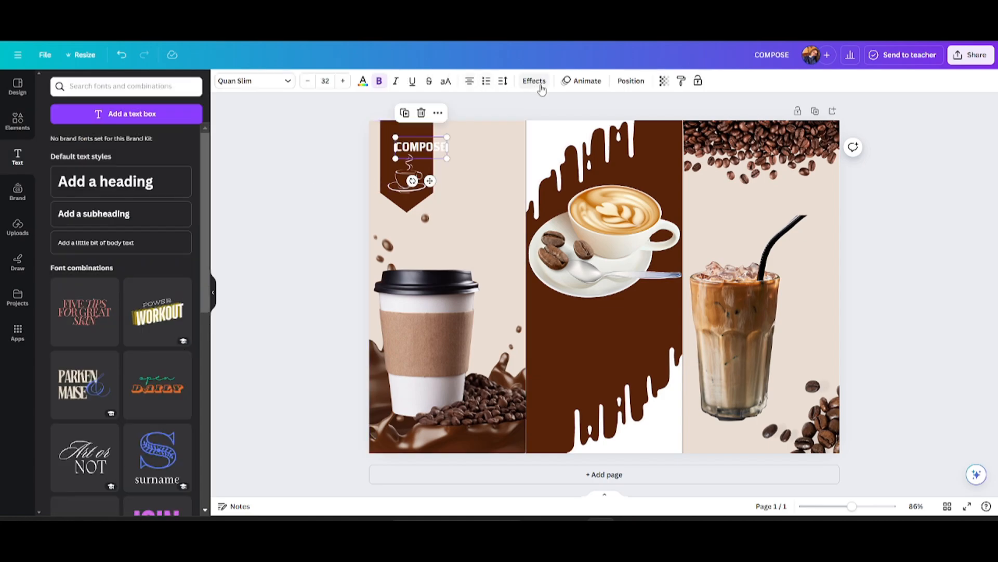
# - Apply the Curve text effect to COMPOSE and position it above the cup drawing on the brown banner
pyautogui.click(540, 87)
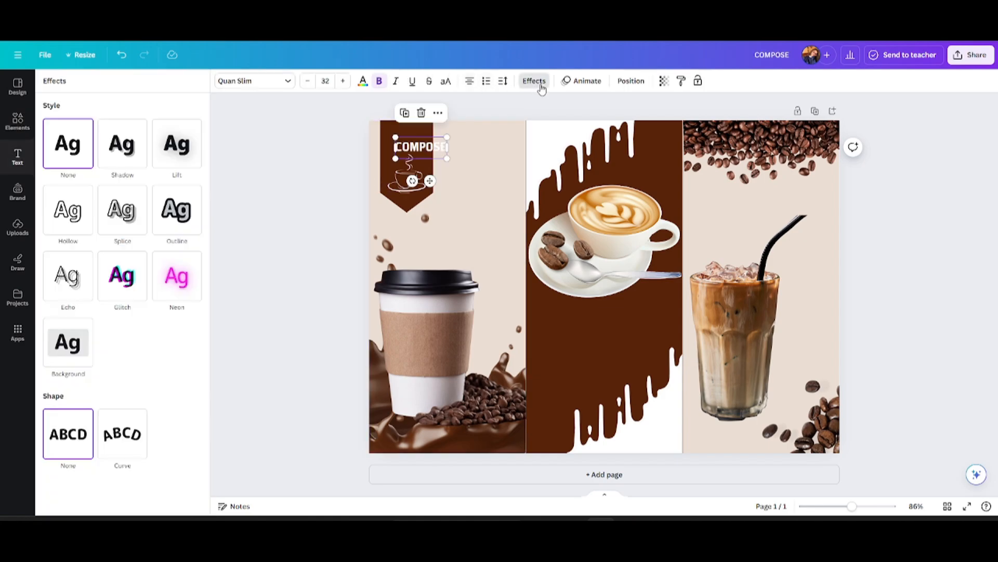
pyautogui.click(122, 434)
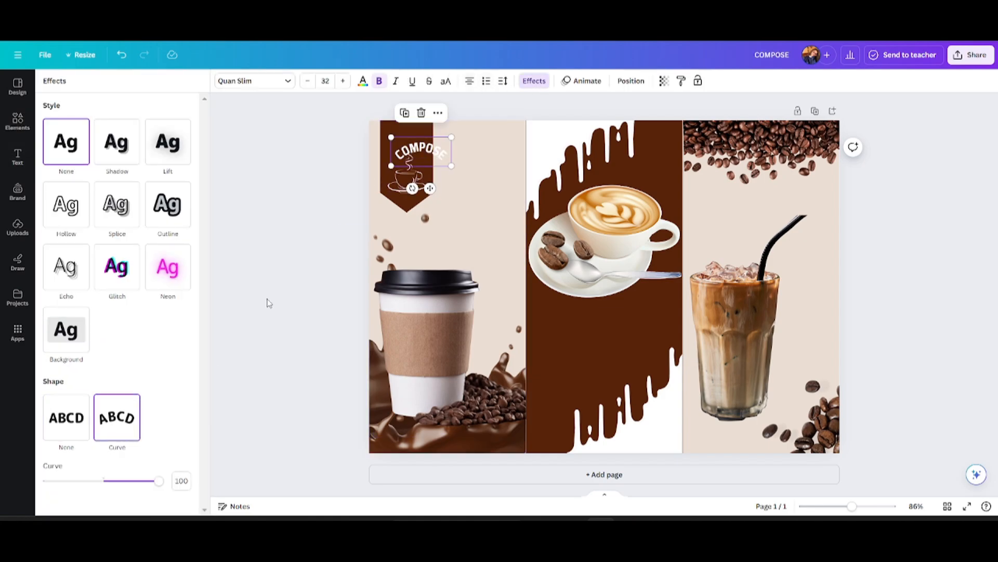
pyautogui.moveTo(423, 192); pyautogui.dragTo(420, 190)
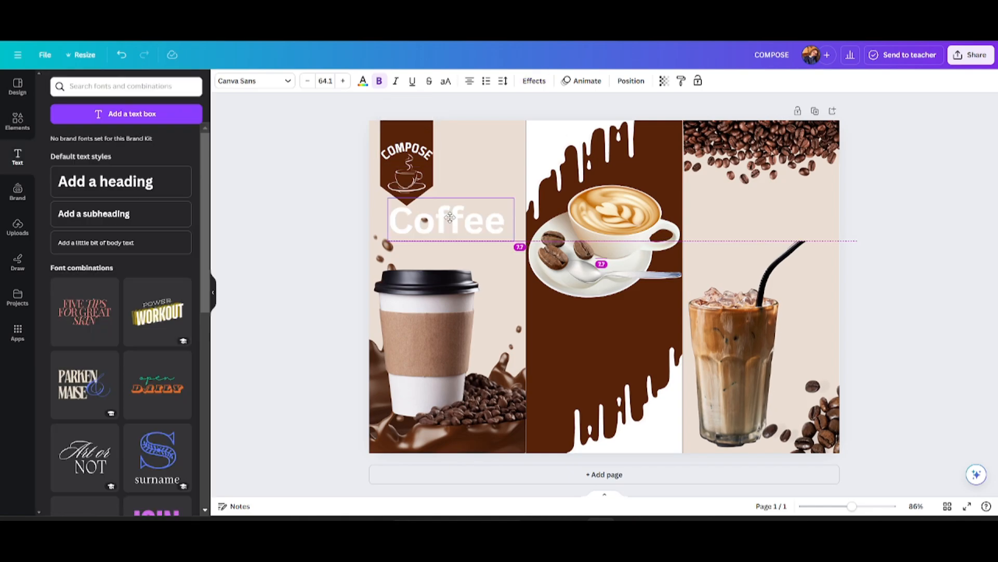
# - Position the Coffee heading above the take-away cup on the left panel and colour it the banner's dark brown
pyautogui.moveTo(451, 217); pyautogui.dragTo(450, 217)
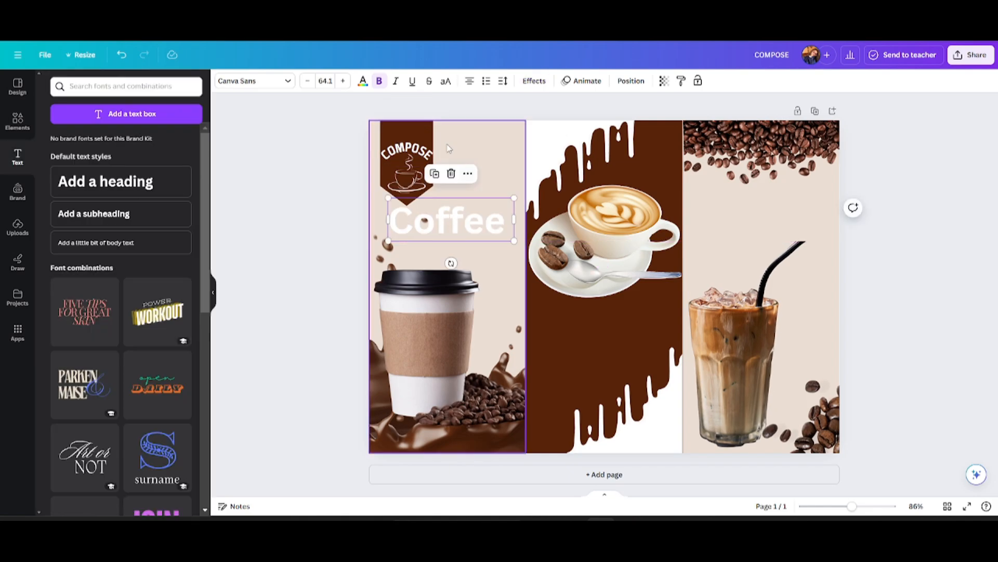
pyautogui.click(362, 80)
pyautogui.click(102, 149)
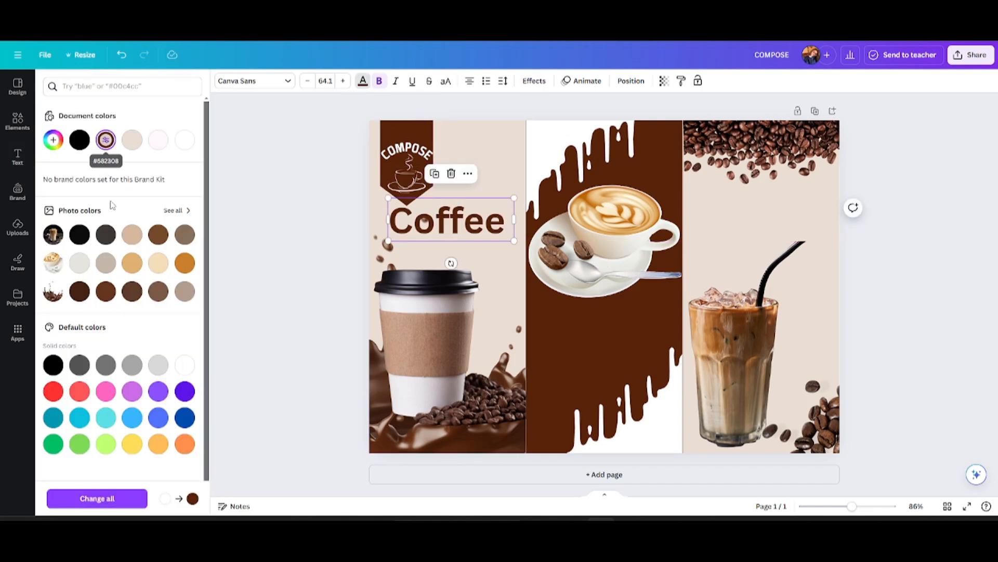
pyautogui.press('Escape')
# - Duplicate the Coffee heading, place the copy directly below it and change its text to Shop
pyautogui.click(434, 173)
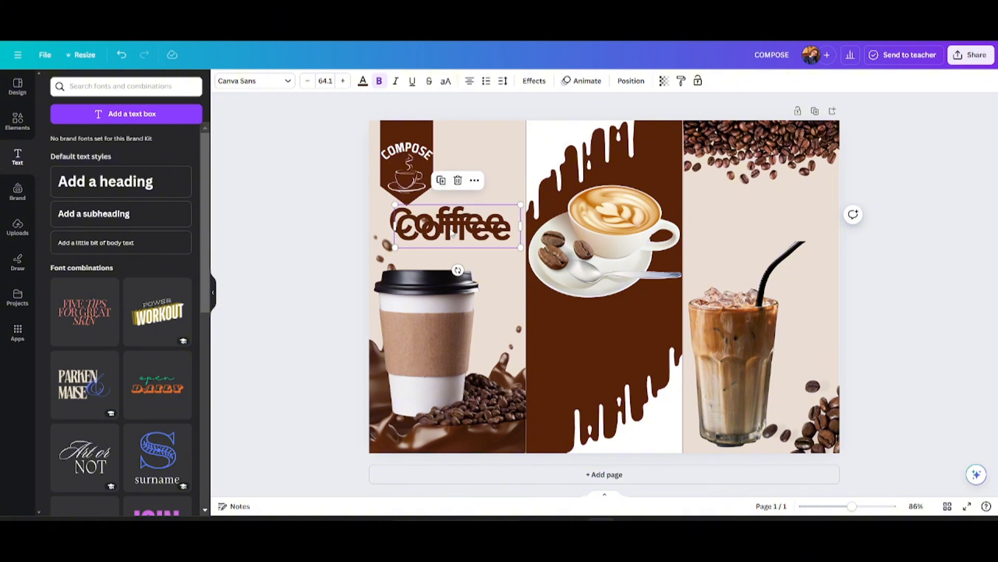
pyautogui.moveTo(450, 224); pyautogui.dragTo(450, 254)
pyautogui.doubleClick(450, 255)
pyautogui.write('Shop')
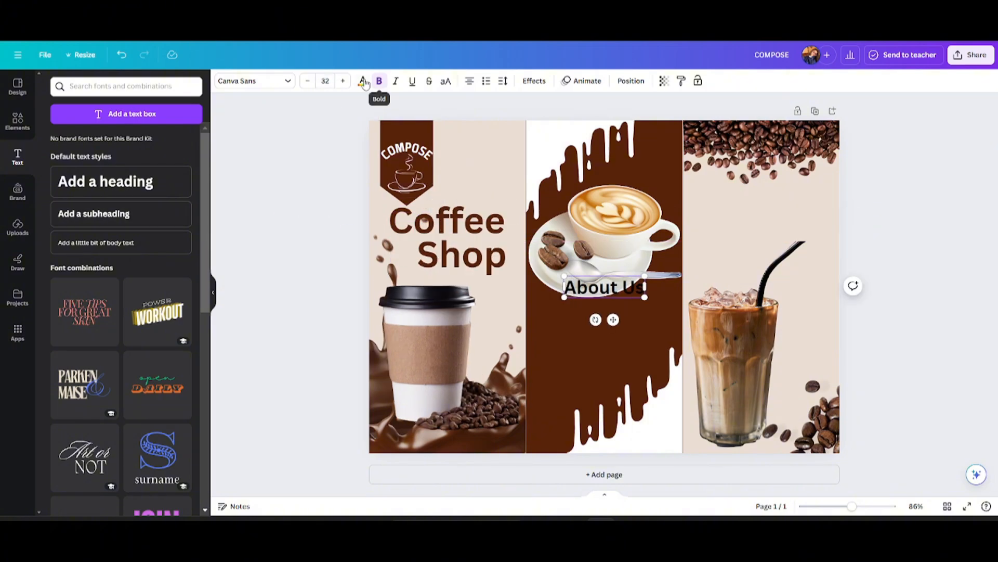
# - Recolour the About Us text beige and move it below the saucer on the middle panel
pyautogui.click(363, 82)
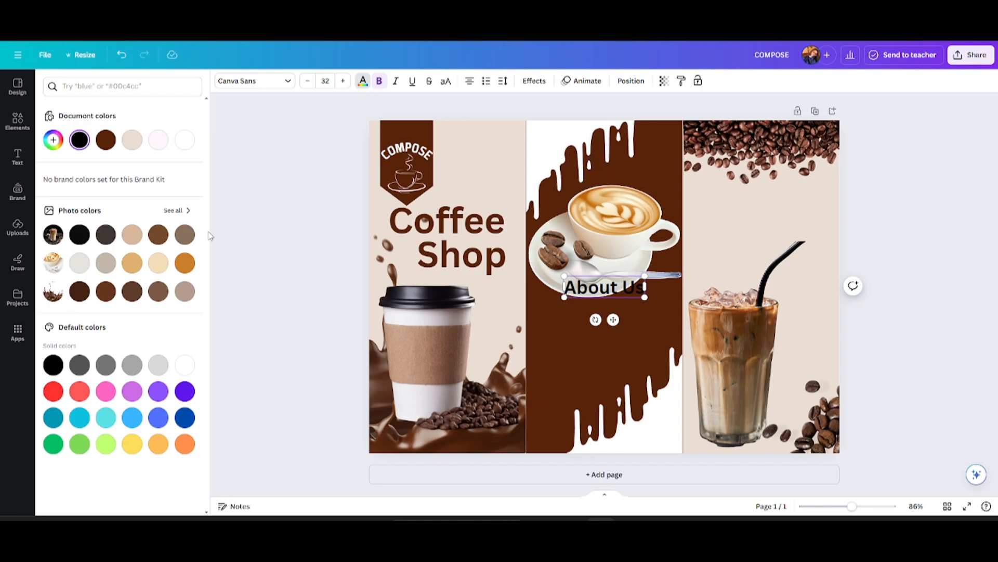
pyautogui.click(132, 142)
pyautogui.doubleClick(576, 289)
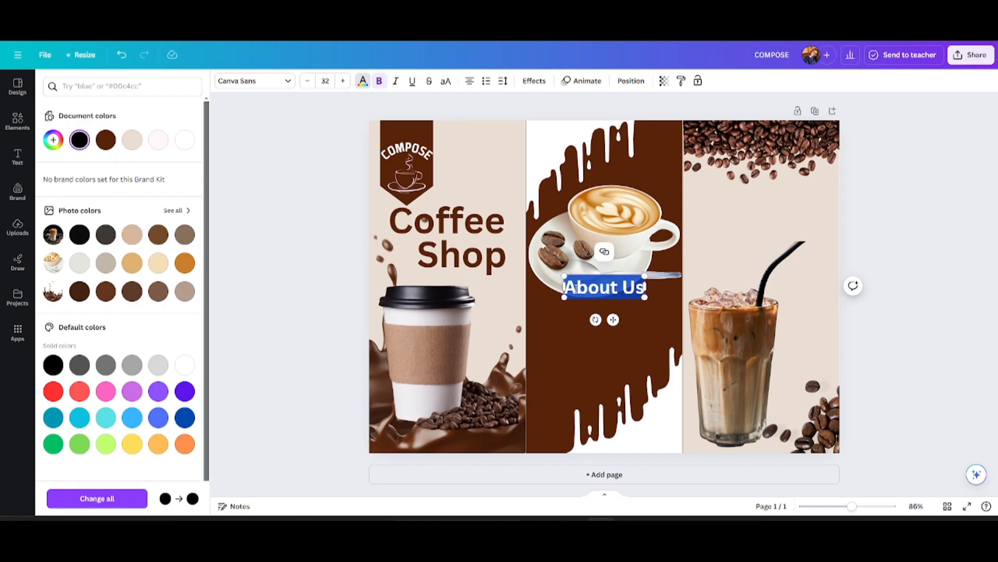
pyautogui.click(314, 191)
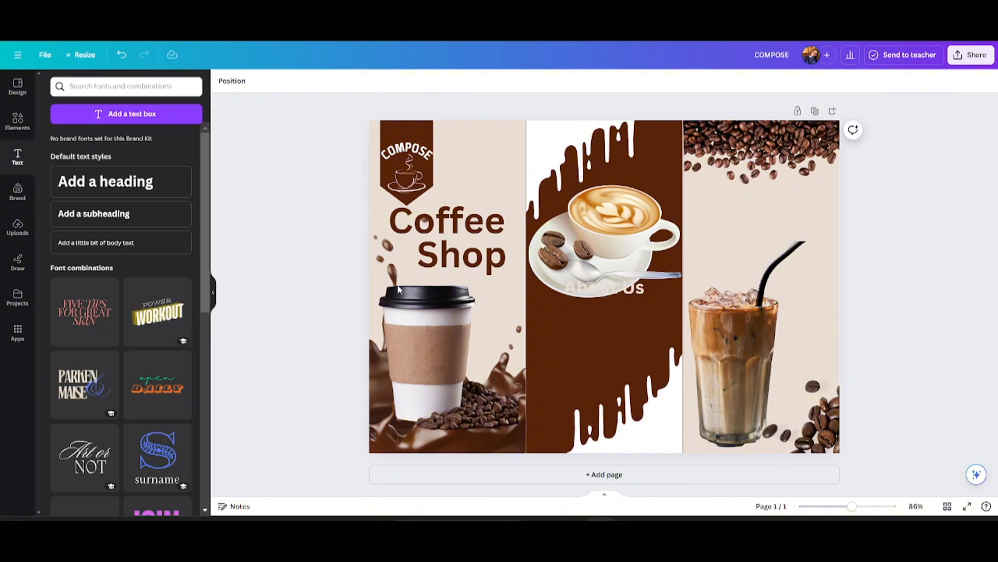
pyautogui.moveTo(588, 286); pyautogui.dragTo(580, 321)
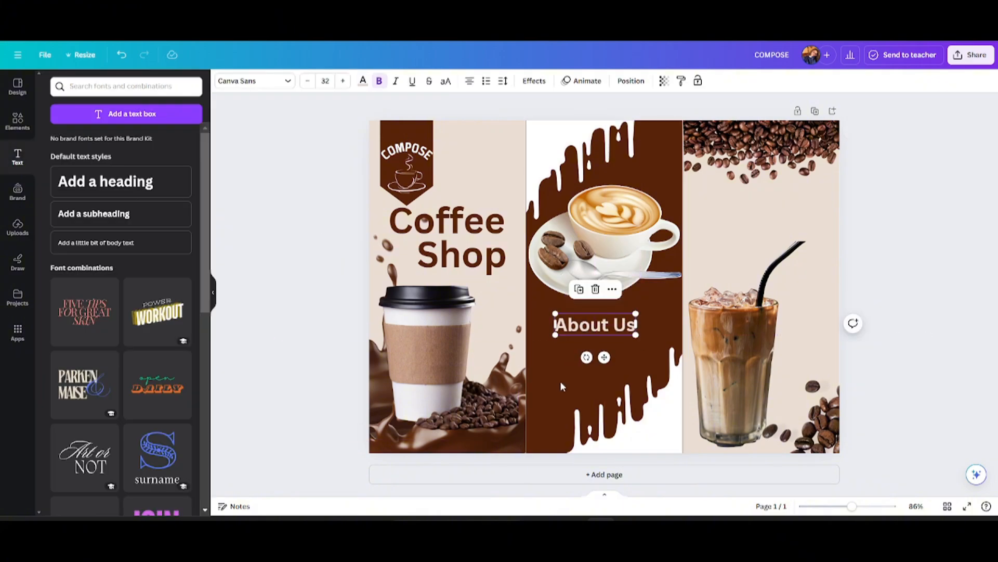
pyautogui.click(121, 215)
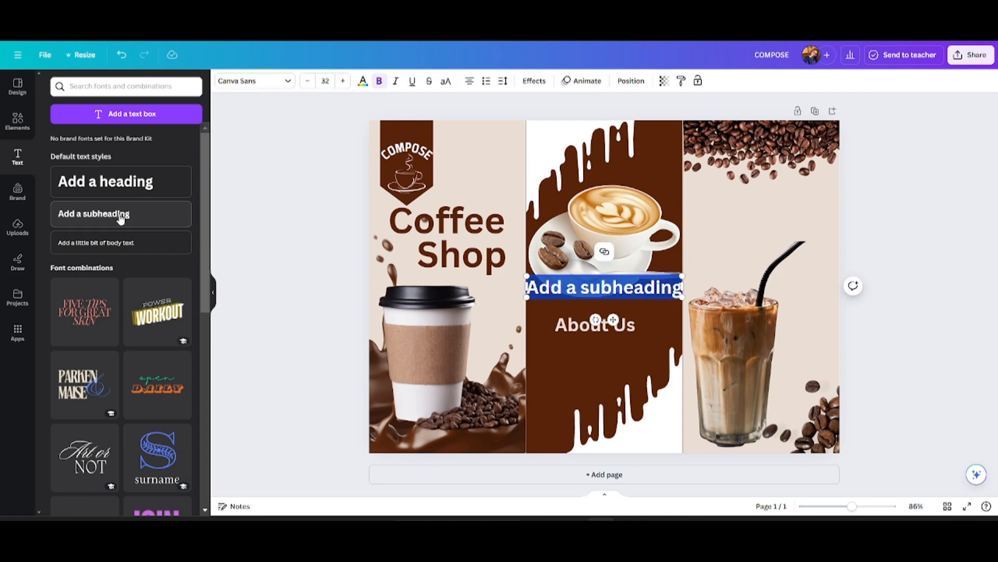
pyautogui.click(285, 245)
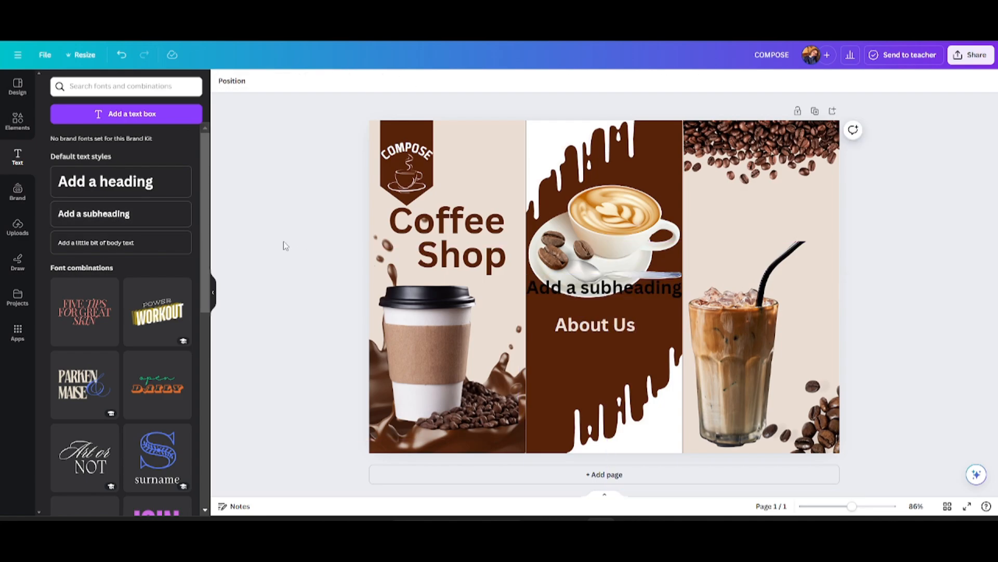
pyautogui.click(635, 288)
pyautogui.press('Delete')
# - Search the elements for location and restrict the results to graphics
pyautogui.click(15, 117)
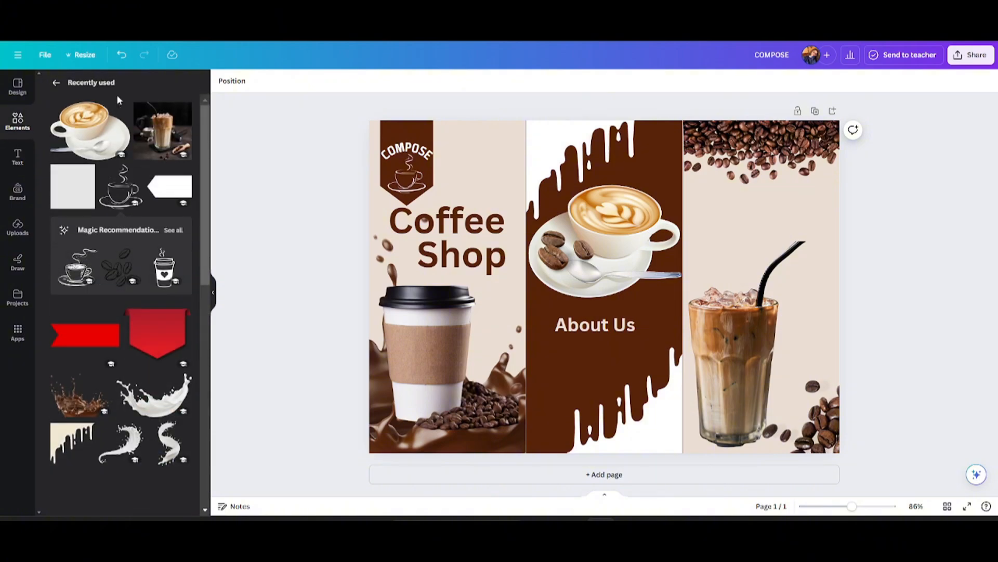
pyautogui.click(104, 90)
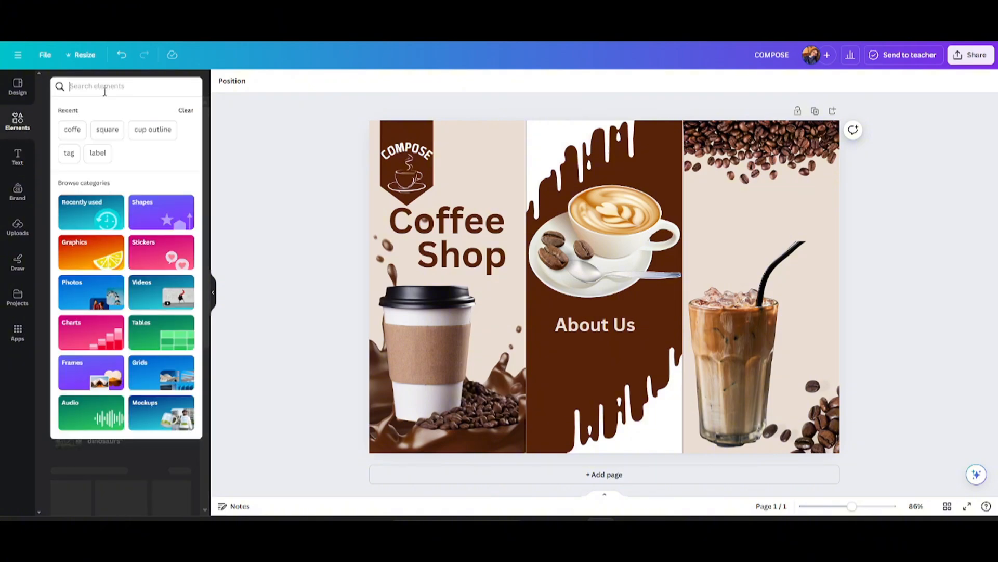
pyautogui.write('loc')
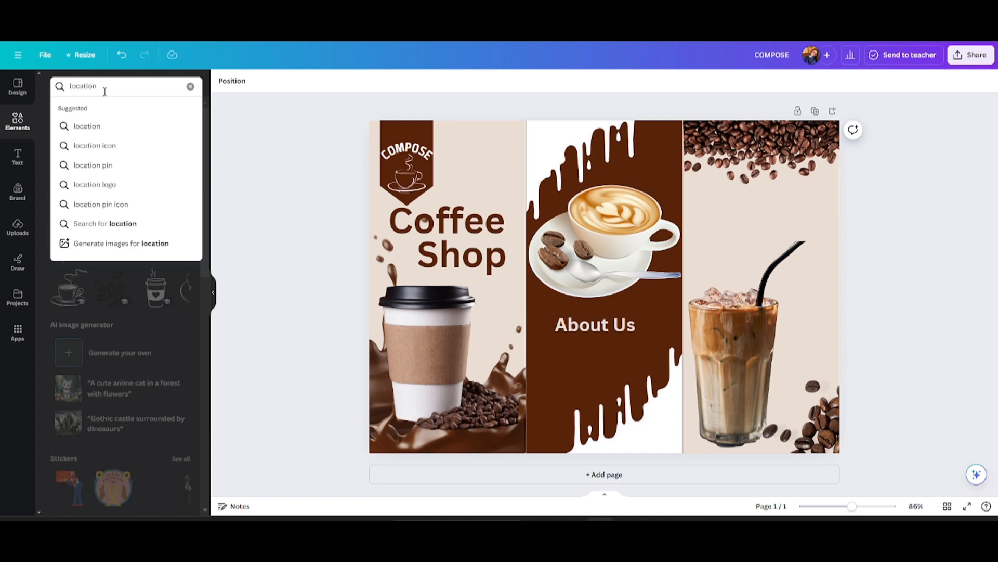
pyautogui.write('ation')
pyautogui.press('Return')
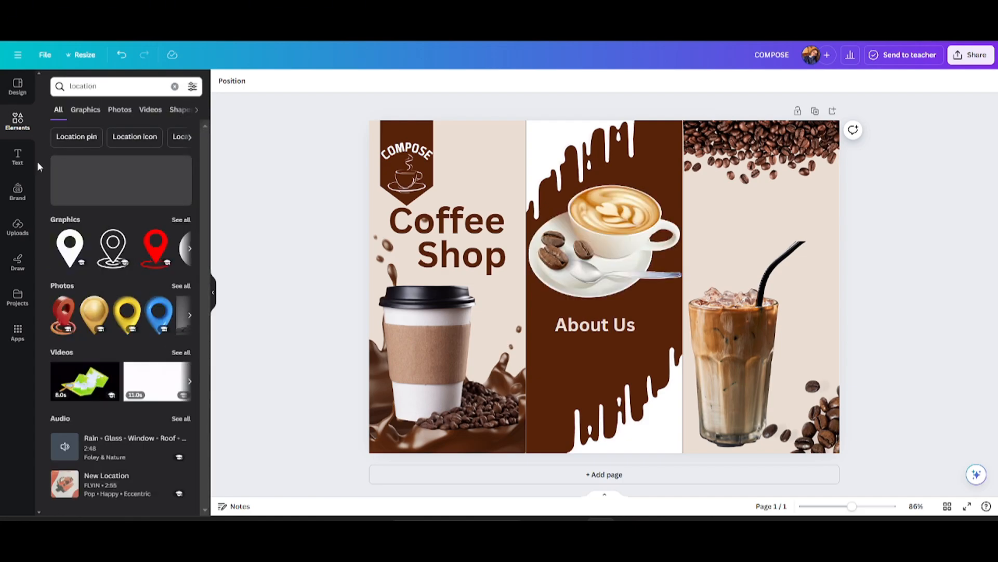
pyautogui.click(85, 110)
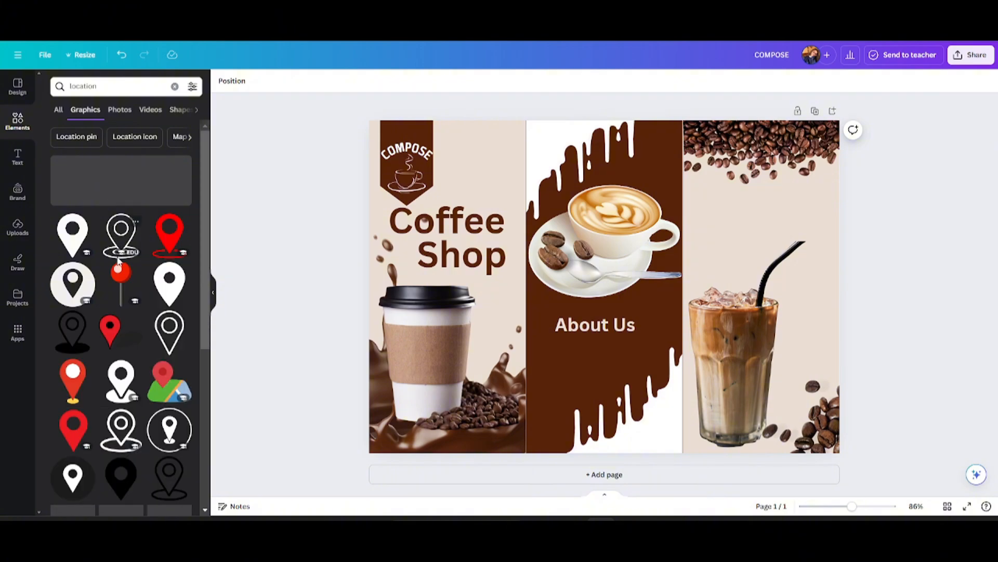
# - Place the round location pin in beige as a small icon below About Us on the middle panel, and add a subheading text box
pyautogui.click(73, 283)
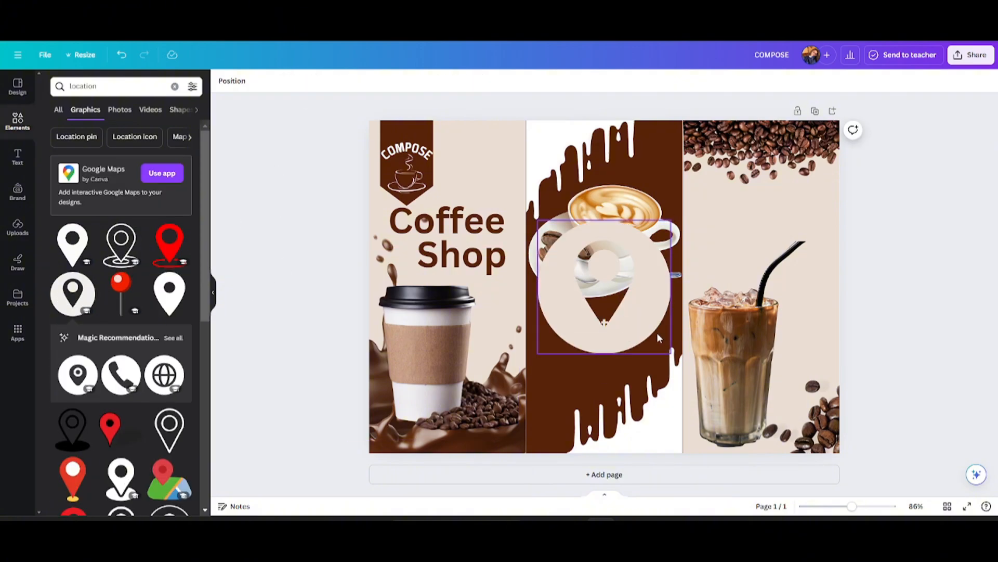
pyautogui.moveTo(671, 351); pyautogui.dragTo(559, 337)
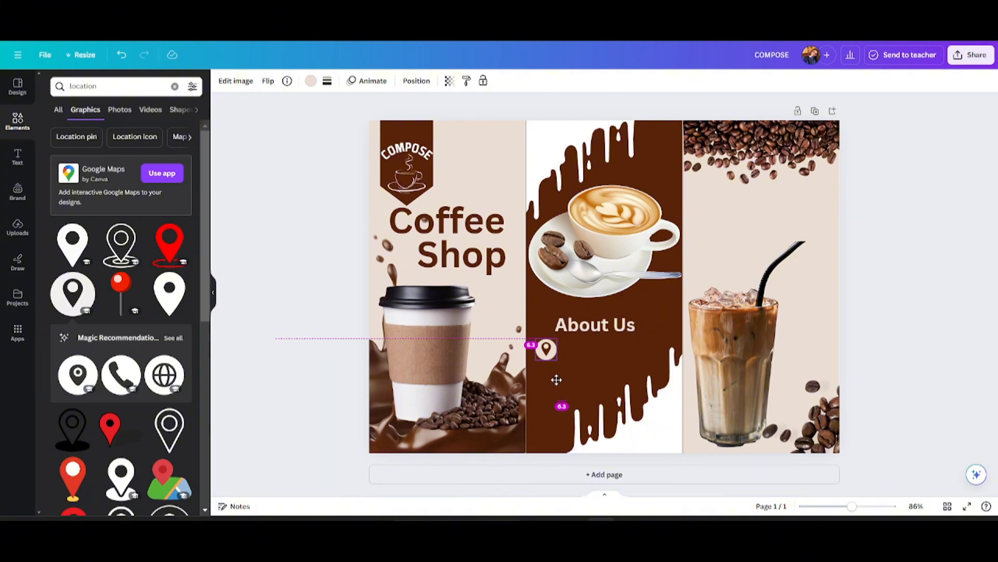
pyautogui.click(18, 156)
pyautogui.click(130, 218)
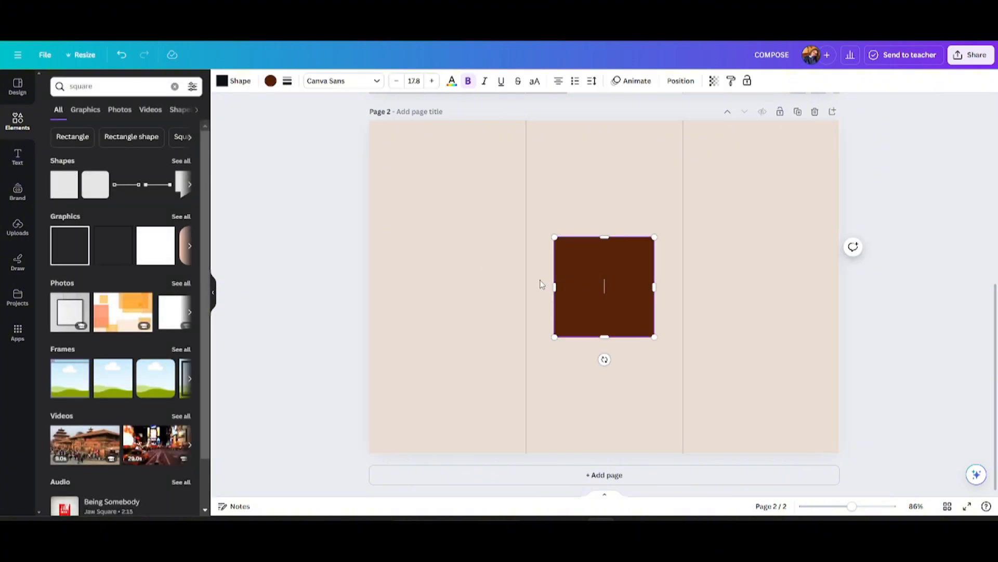
# - Move the dark brown square onto the left panel of page 2 and stretch it to fill that panel
pyautogui.click(530, 298)
pyautogui.moveTo(595, 296); pyautogui.dragTo(450, 286)
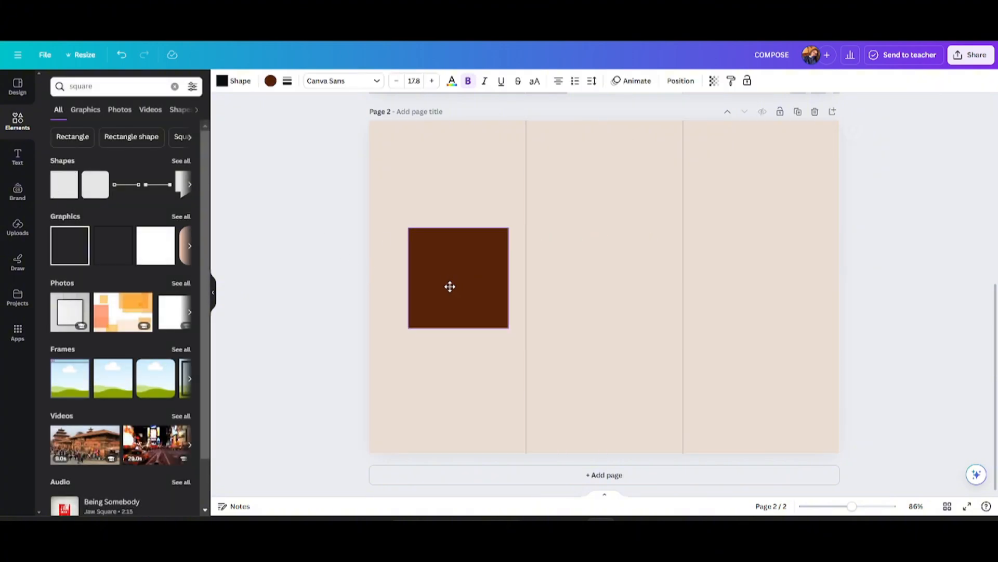
pyautogui.moveTo(453, 226); pyautogui.dragTo(447, 109)
pyautogui.moveTo(408, 223); pyautogui.dragTo(361, 224)
pyautogui.moveTo(510, 224); pyautogui.dragTo(526, 223)
pyautogui.moveTo(448, 328); pyautogui.dragTo(449, 453)
# - Duplicate the brown rectangle twice to cover the middle and right panels of page 2
pyautogui.click(427, 479)
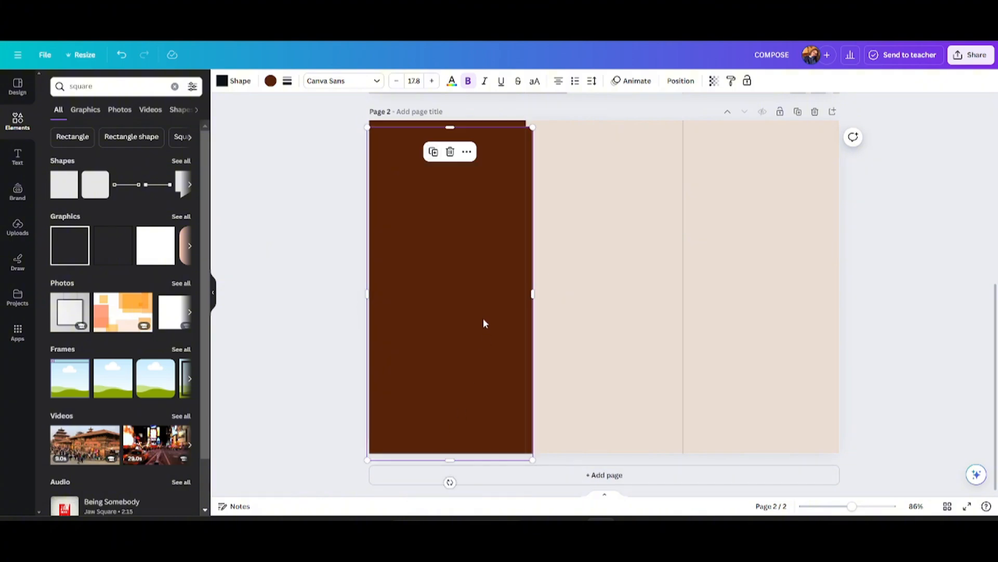
pyautogui.moveTo(484, 323); pyautogui.dragTo(643, 309)
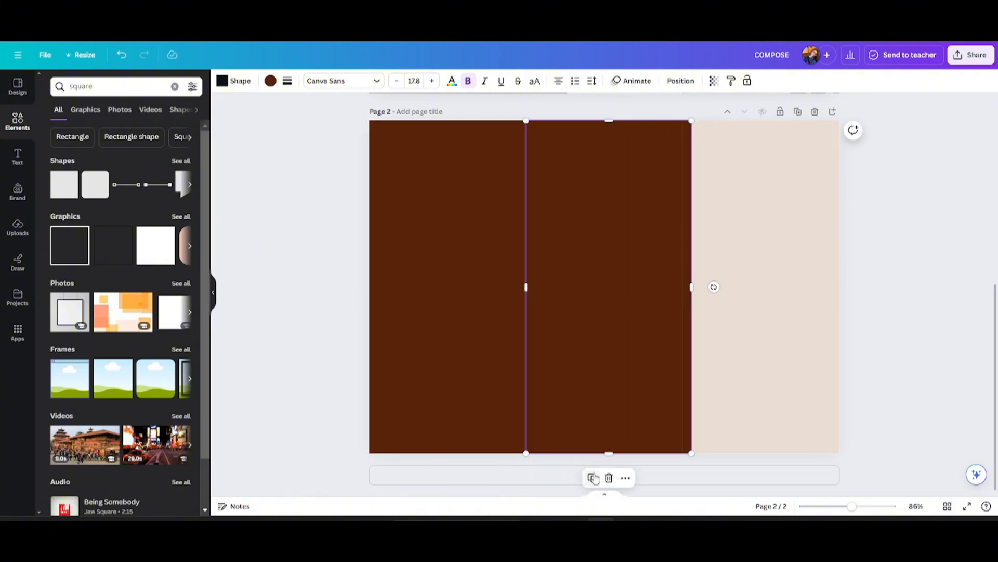
pyautogui.click(592, 478)
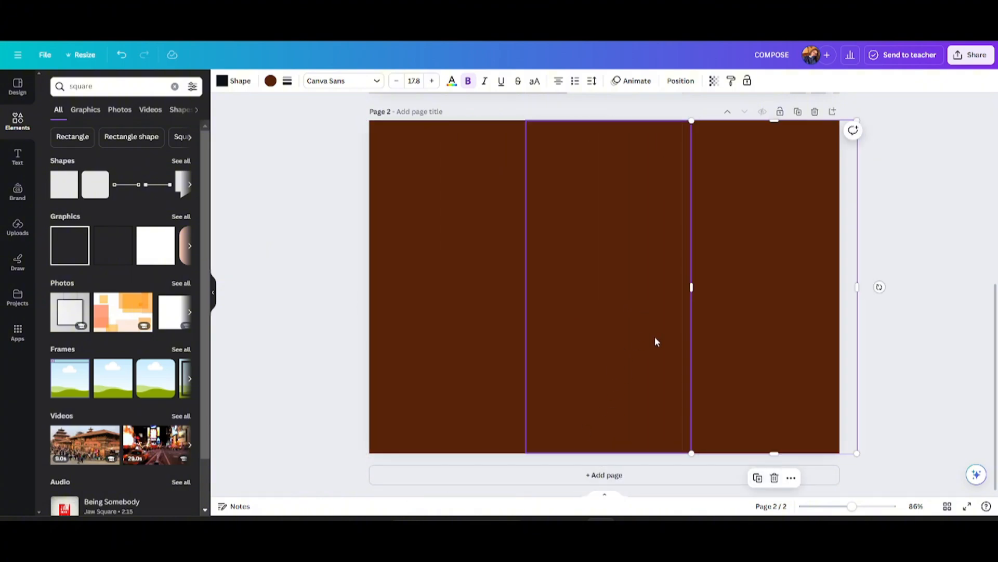
# - Recolour the left and right rectangles beige, using the beige from the document colours
pyautogui.click(443, 249)
pyautogui.click(270, 82)
pyautogui.click(158, 140)
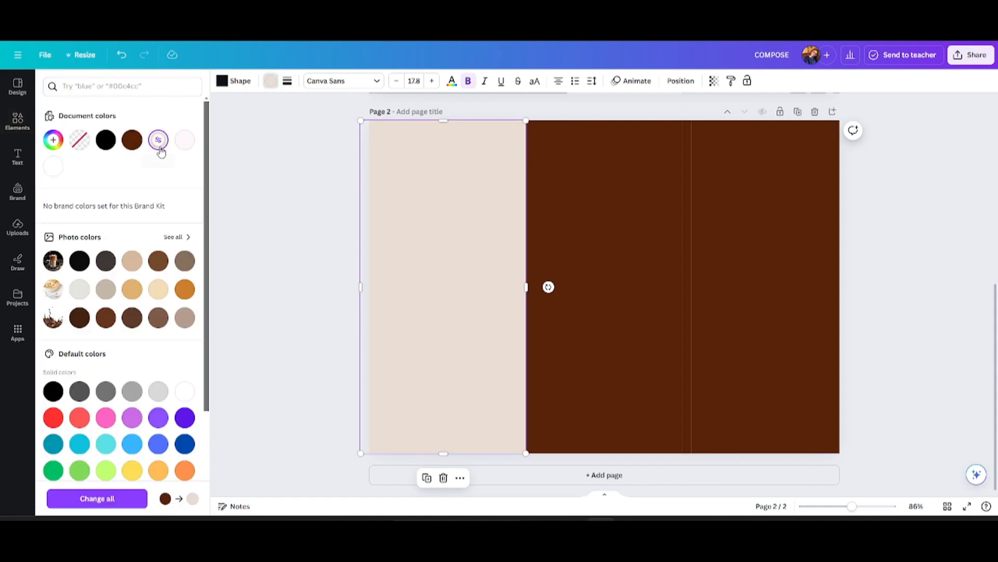
pyautogui.click(733, 236)
pyautogui.click(155, 143)
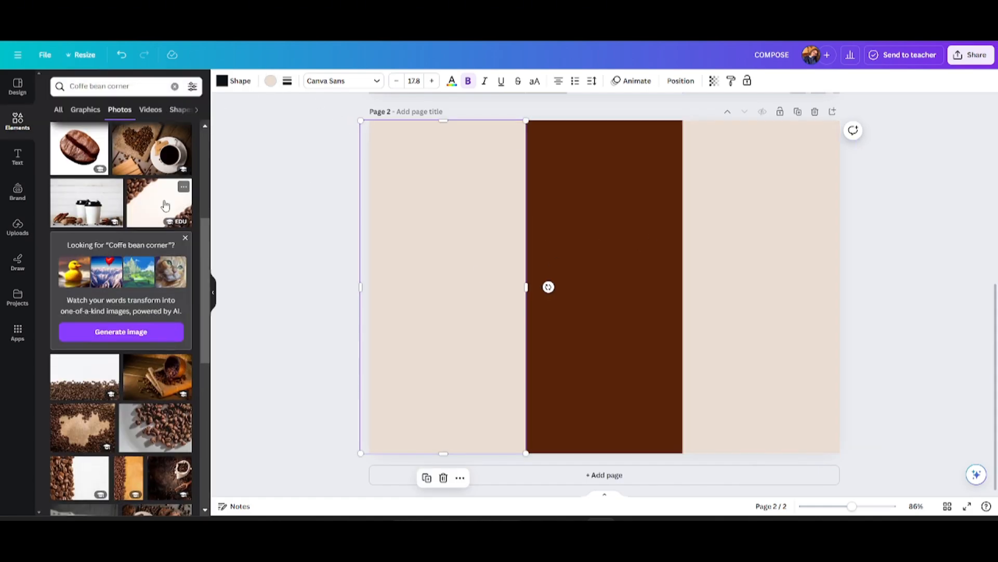
# - Insert the photo of coffee beans piled along the lower edge of a white background and remove its background
pyautogui.scroll(-2, 165, 206)
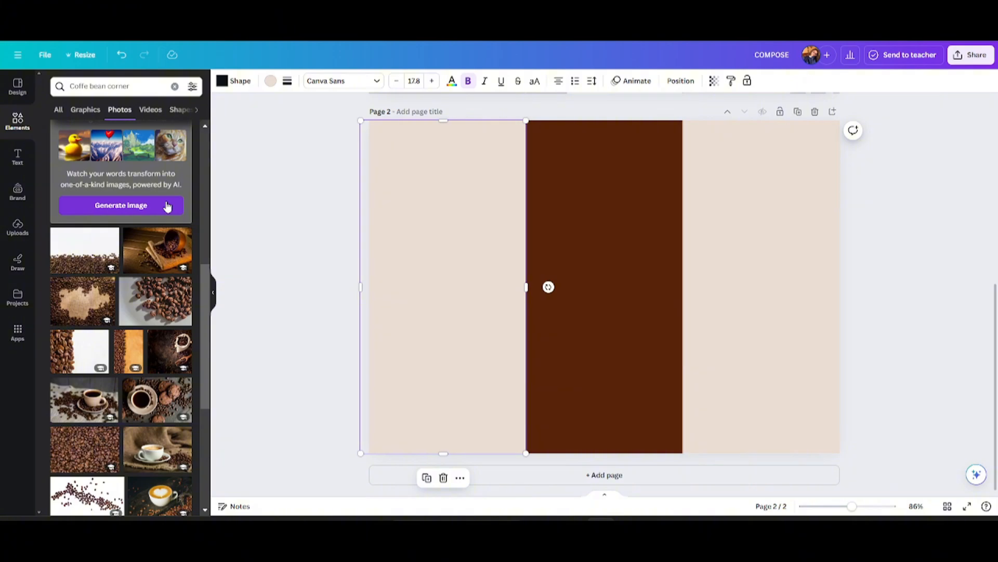
pyautogui.click(65, 257)
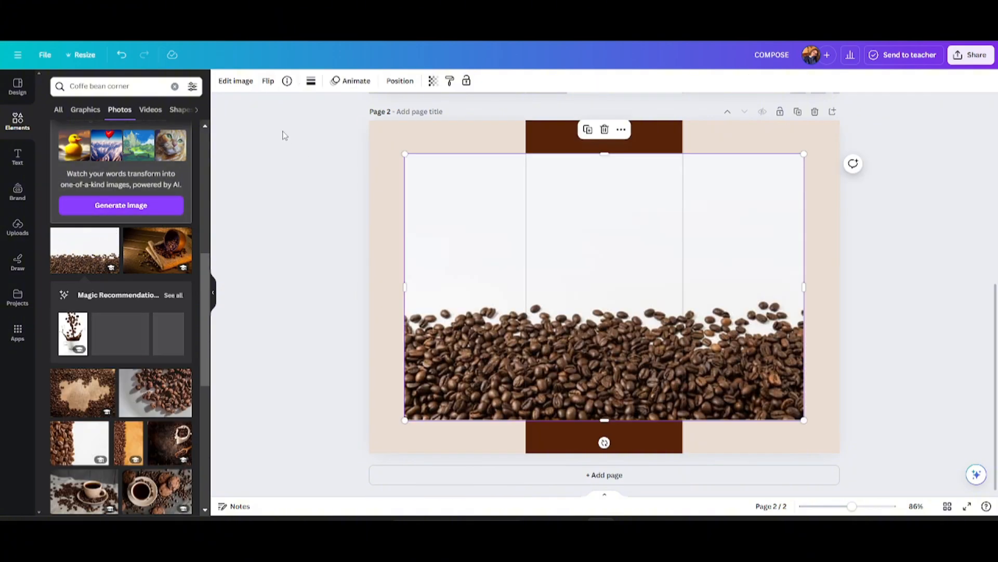
pyautogui.click(234, 82)
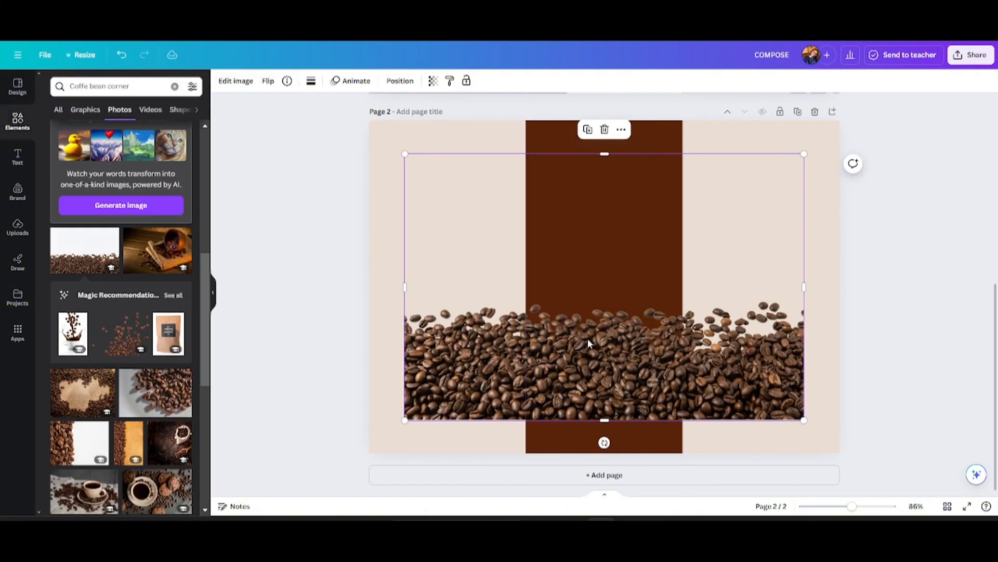
# - Flip the coffee beans vertically and rotate them diagonally into the upper-left corner of the left panel
pyautogui.moveTo(589, 345); pyautogui.dragTo(536, 263)
pyautogui.click(268, 81)
pyautogui.click(281, 132)
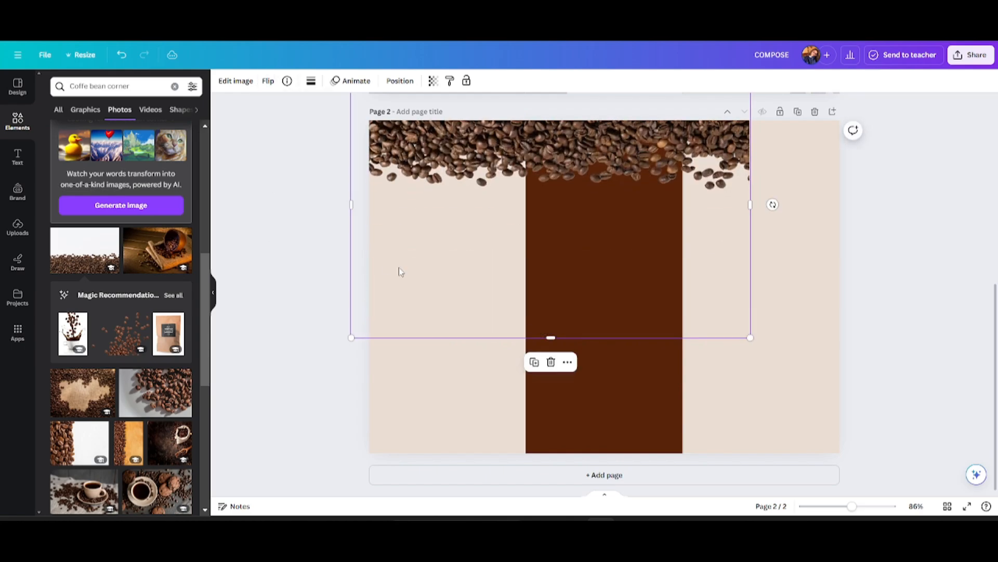
pyautogui.moveTo(773, 204); pyautogui.dragTo(639, 108)
pyautogui.moveTo(497, 237); pyautogui.dragTo(400, 228)
# - Duplicate the coffee beans and rotate the copy into the lower-left corner of the left panel
pyautogui.click(437, 450)
pyautogui.moveTo(395, 313); pyautogui.dragTo(390, 436)
pyautogui.moveTo(568, 433); pyautogui.dragTo(514, 220)
pyautogui.moveTo(490, 362); pyautogui.dragTo(463, 414)
pyautogui.click(914, 255)
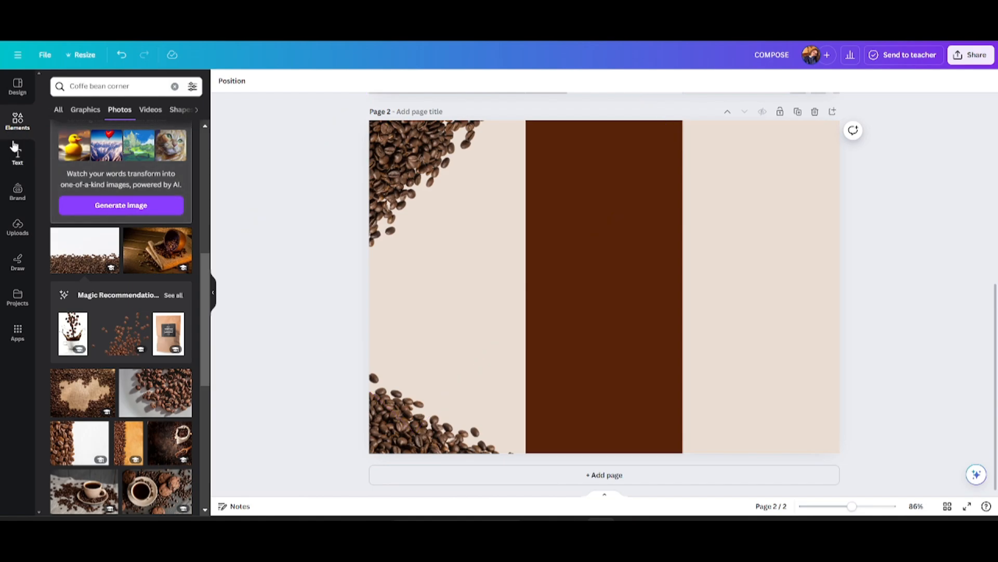
# - Add the heading COMPOSE and shrink it onto the left panel between the two piles of coffee beans
pyautogui.click(17, 156)
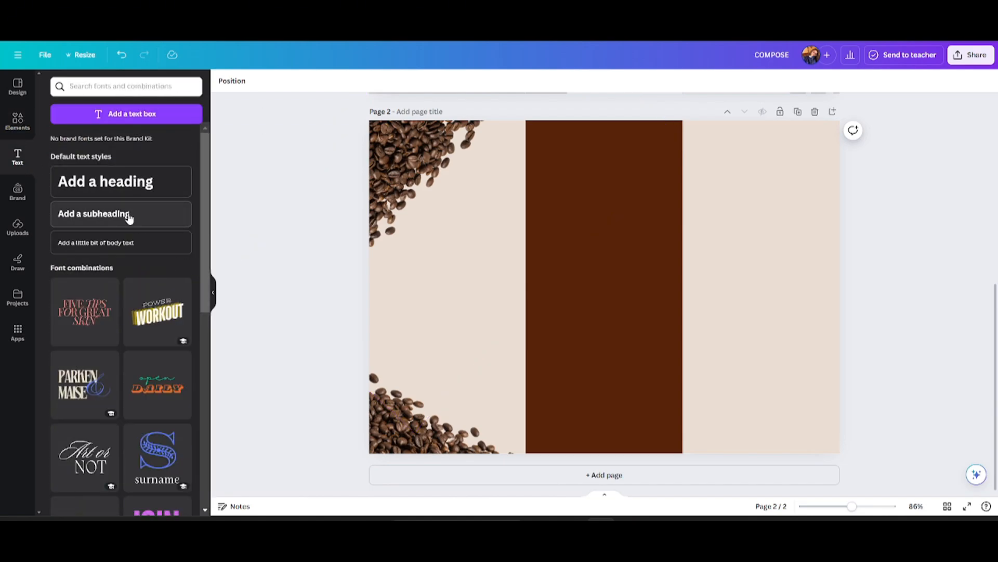
pyautogui.click(123, 183)
pyautogui.write('COM')
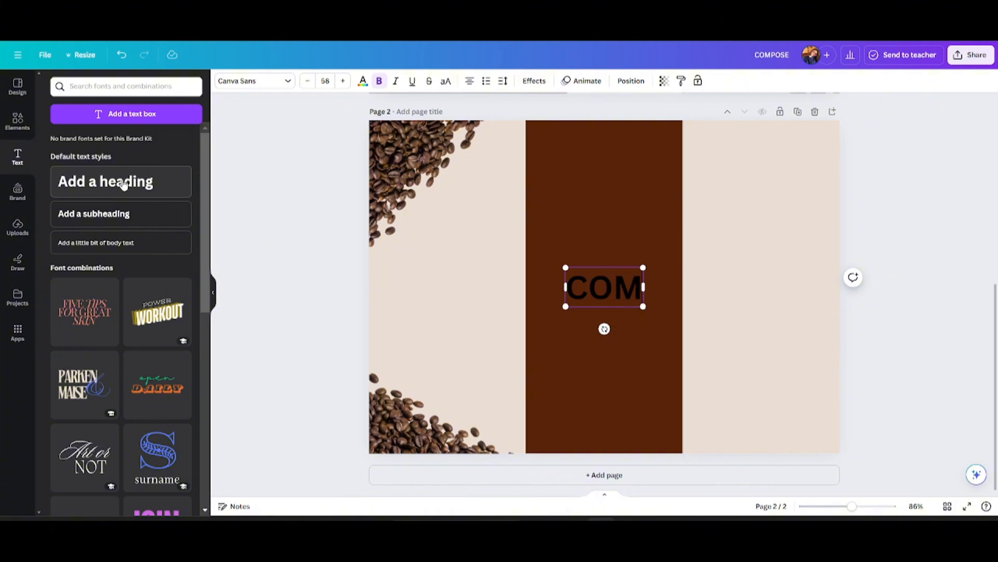
pyautogui.write('POSE')
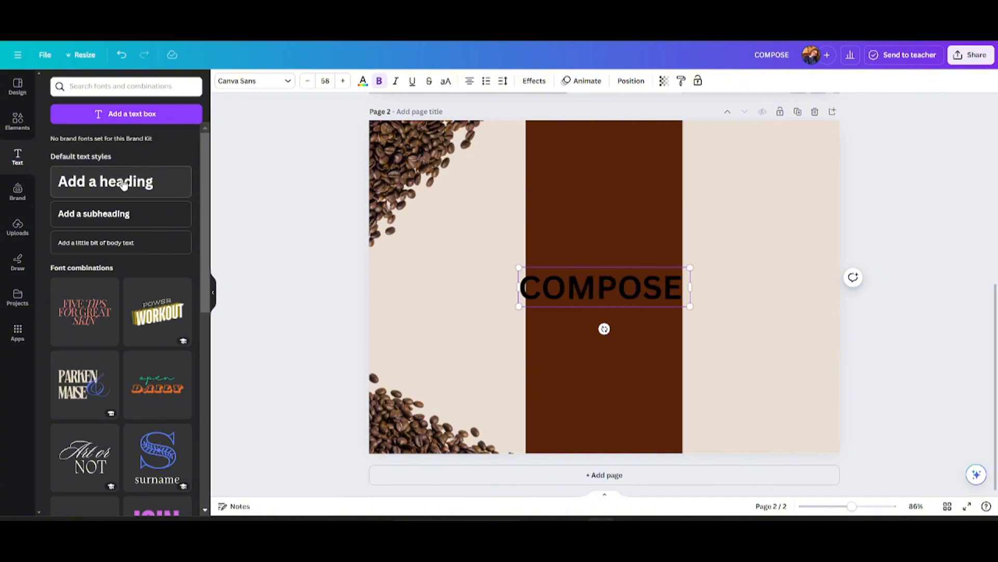
pyautogui.moveTo(603, 296); pyautogui.dragTo(459, 262)
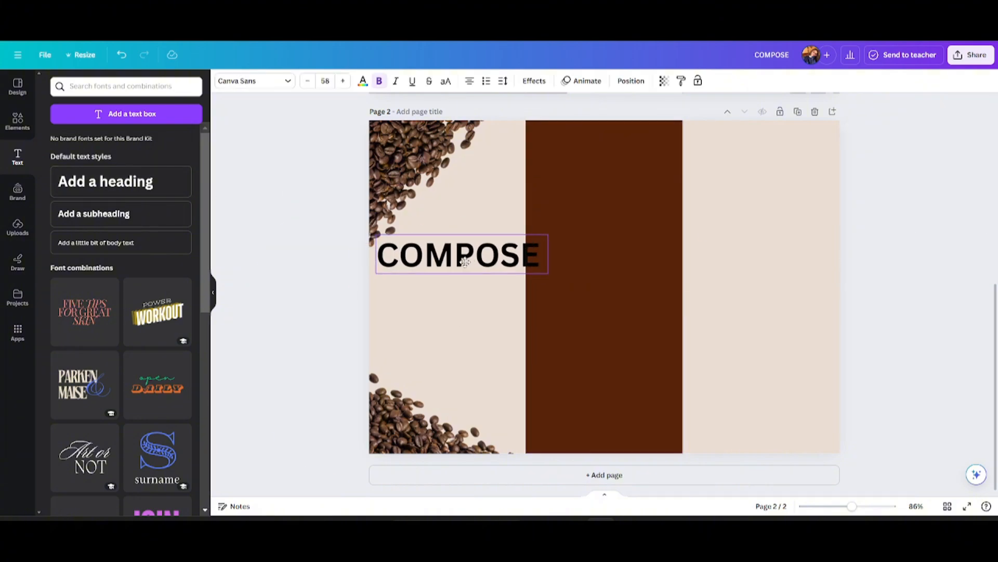
pyautogui.moveTo(541, 272); pyautogui.dragTo(413, 262)
# - Set the COMPOSE heading's font to League Spartan and its size to 26.4
pyautogui.click(267, 81)
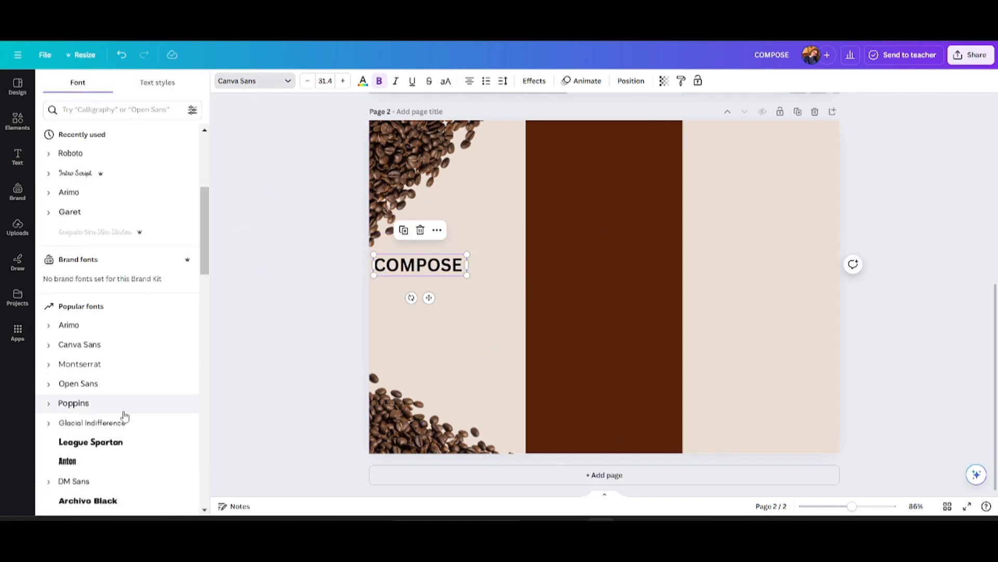
pyautogui.scroll(-3, 125, 364)
pyautogui.click(150, 313)
pyautogui.click(301, 196)
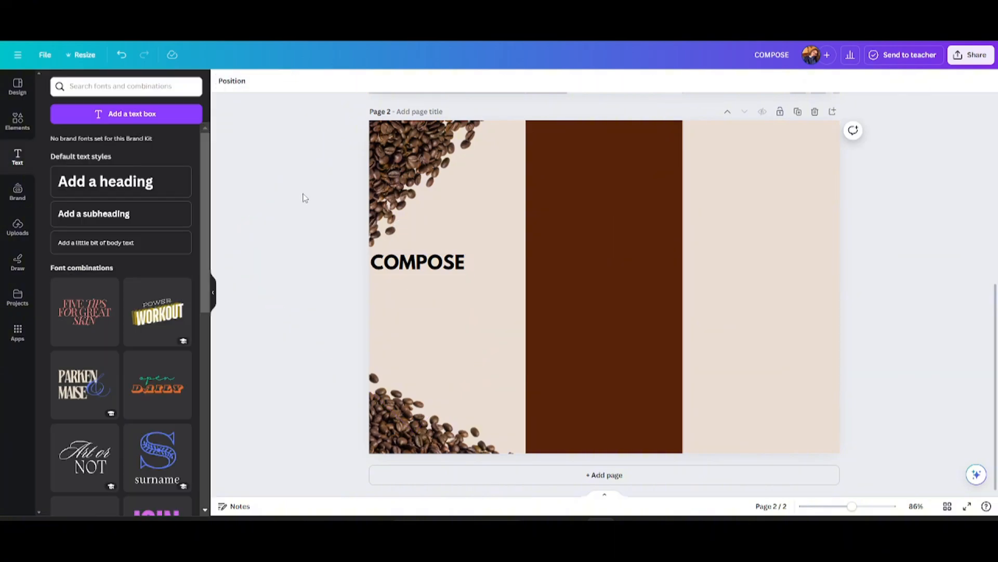
pyautogui.moveTo(430, 265); pyautogui.dragTo(436, 272)
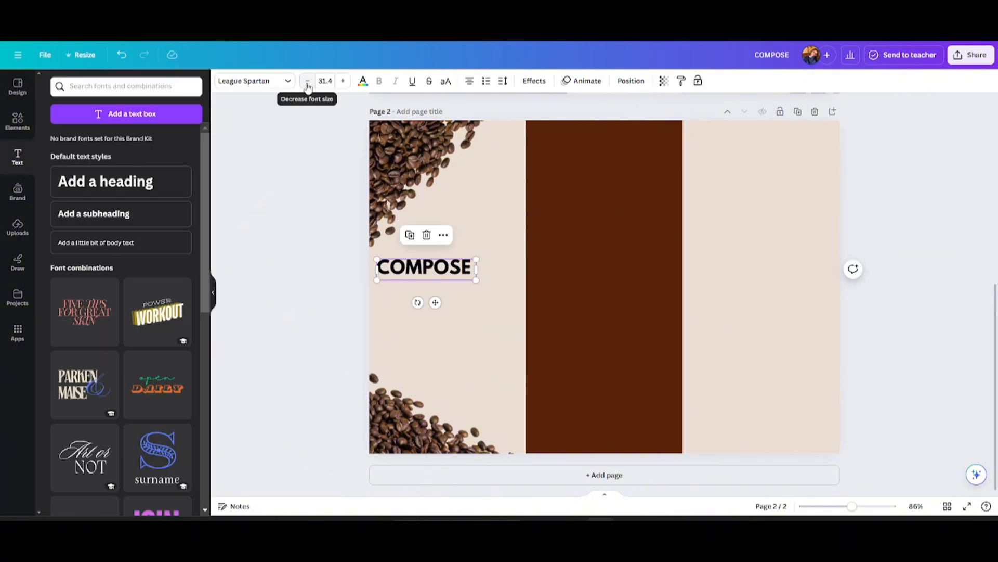
pyautogui.click(307, 82)
pyautogui.click(307, 82)
pyautogui.click(307, 82)
pyautogui.click(307, 82)
pyautogui.click(307, 82)
# - Duplicate the COMPOSE heading, change the copy's text to COFFEE and align the two words side by side on the left panel
pyautogui.click(410, 235)
pyautogui.doubleClick(429, 273)
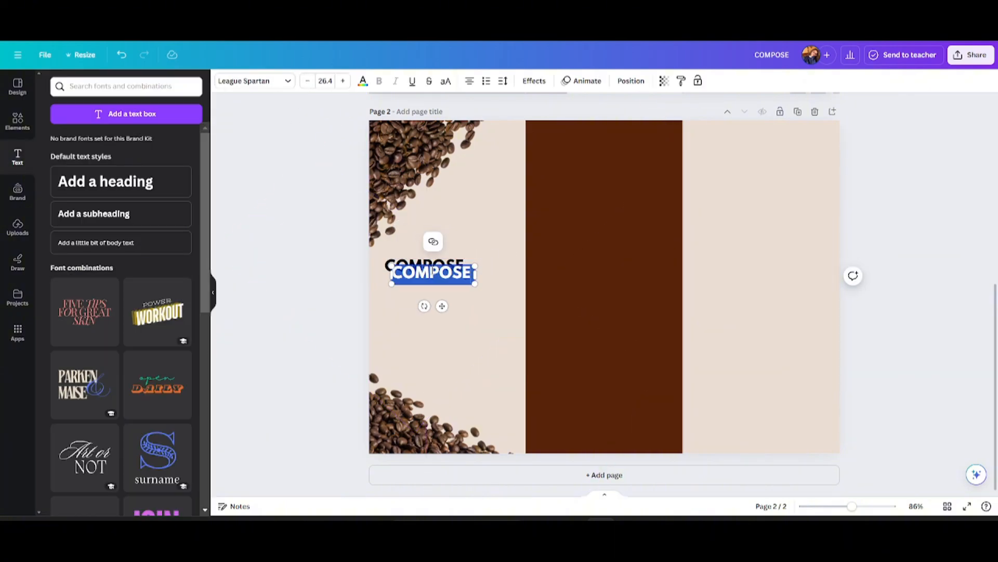
pyautogui.write('COFFEE')
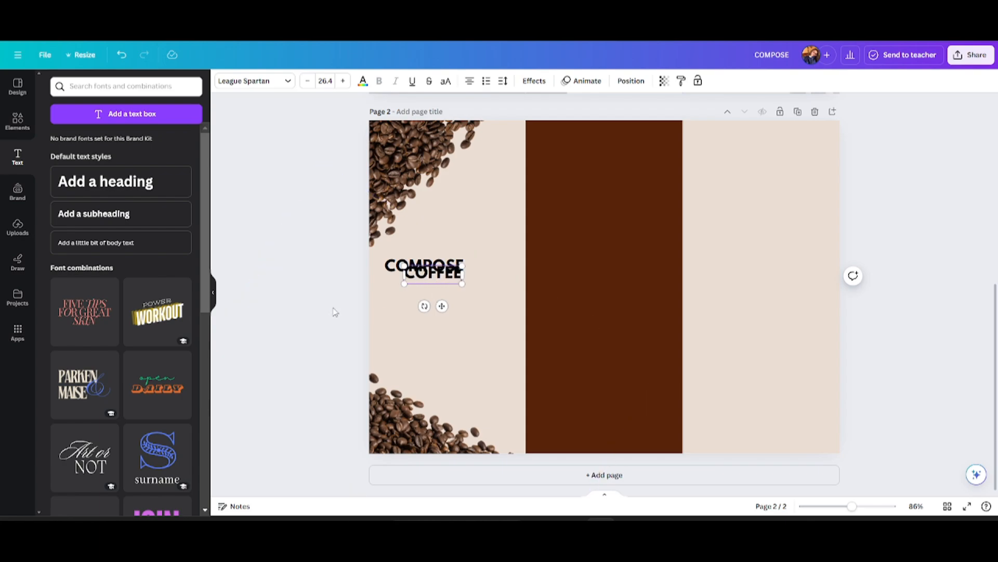
pyautogui.moveTo(439, 275)
pyautogui.mouseDown()
pyautogui.moveTo(501, 268)
pyautogui.moveTo(424, 268)
pyautogui.mouseUp()
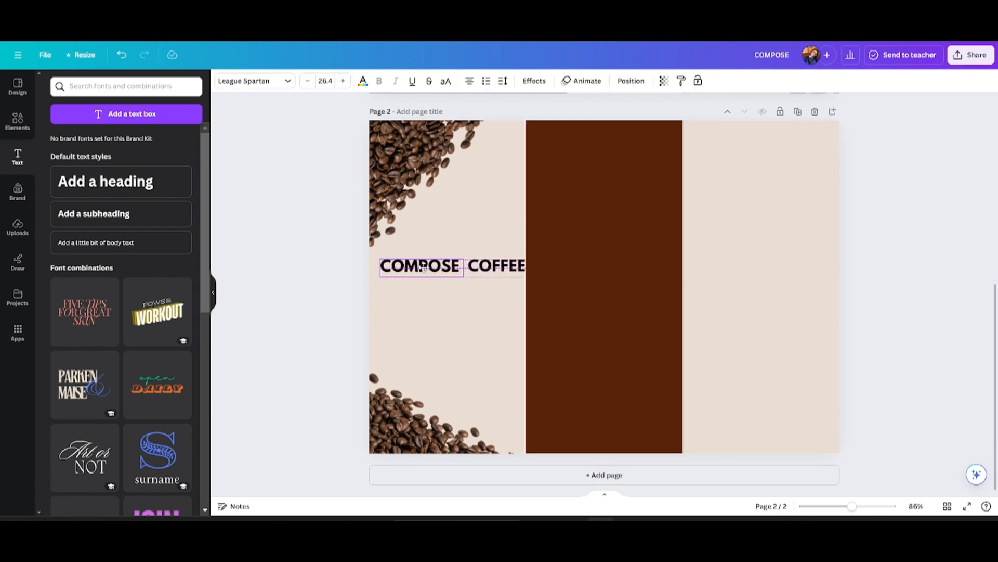
pyautogui.click(489, 268)
pyautogui.moveTo(489, 269); pyautogui.dragTo(482, 270)
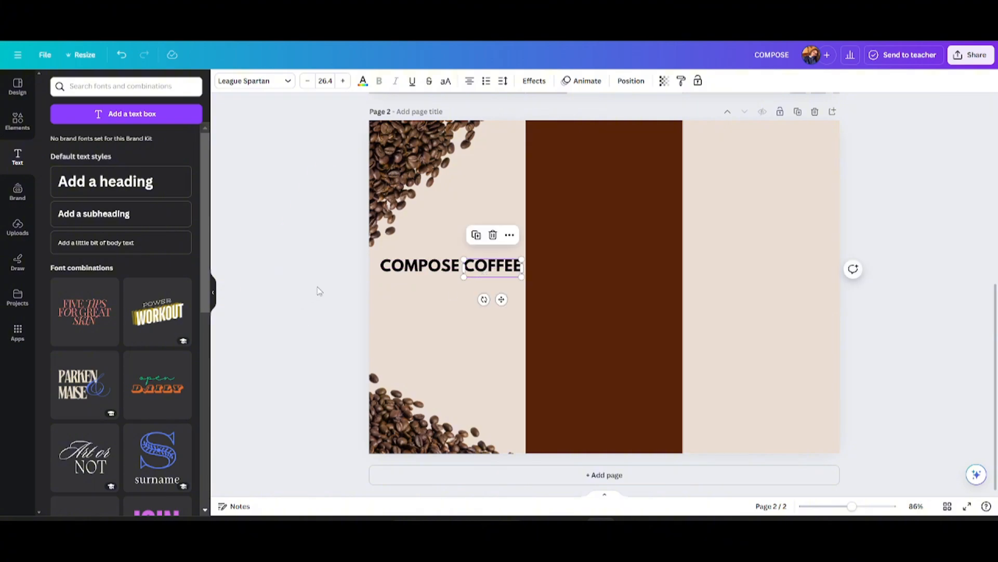
pyautogui.click(320, 290)
# - Add a subheading reading Composing Refreshment and set its font to League Spartan
pyautogui.click(148, 223)
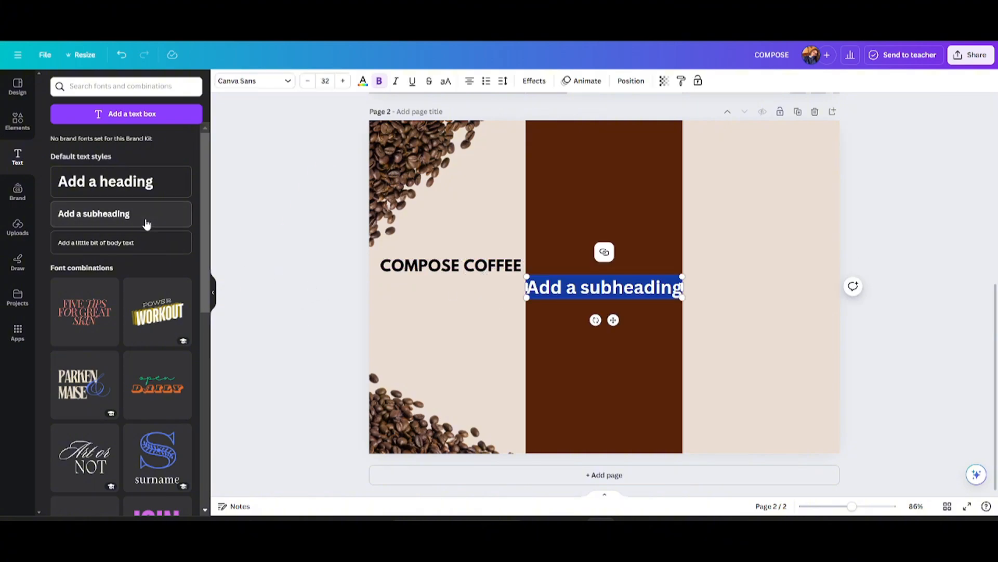
pyautogui.write('Comp')
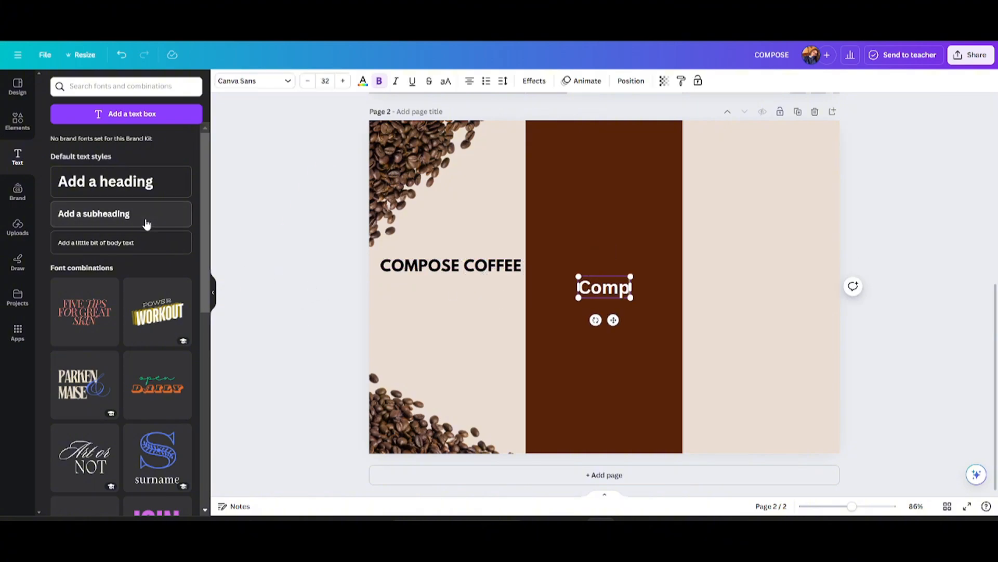
pyautogui.write('osing Refreshment')
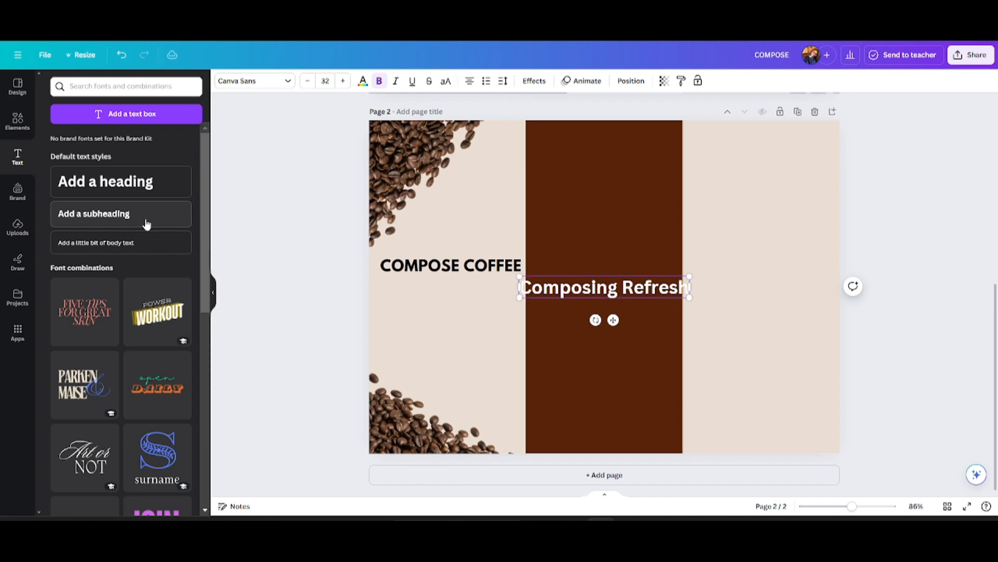
pyautogui.click(283, 87)
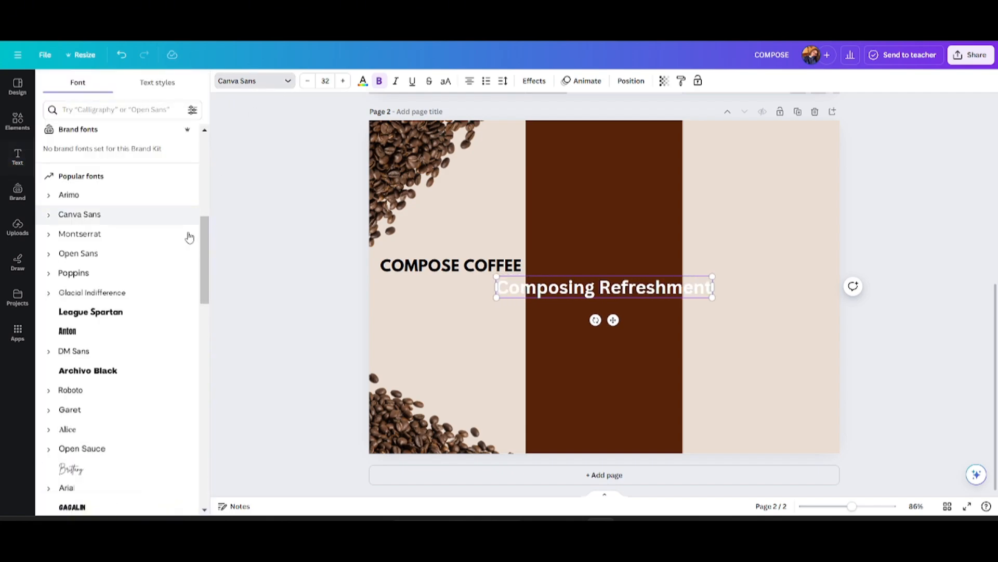
pyautogui.click(136, 314)
# - Color the Composing Refreshment subheading with the dark brown of the middle panel
pyautogui.click(362, 82)
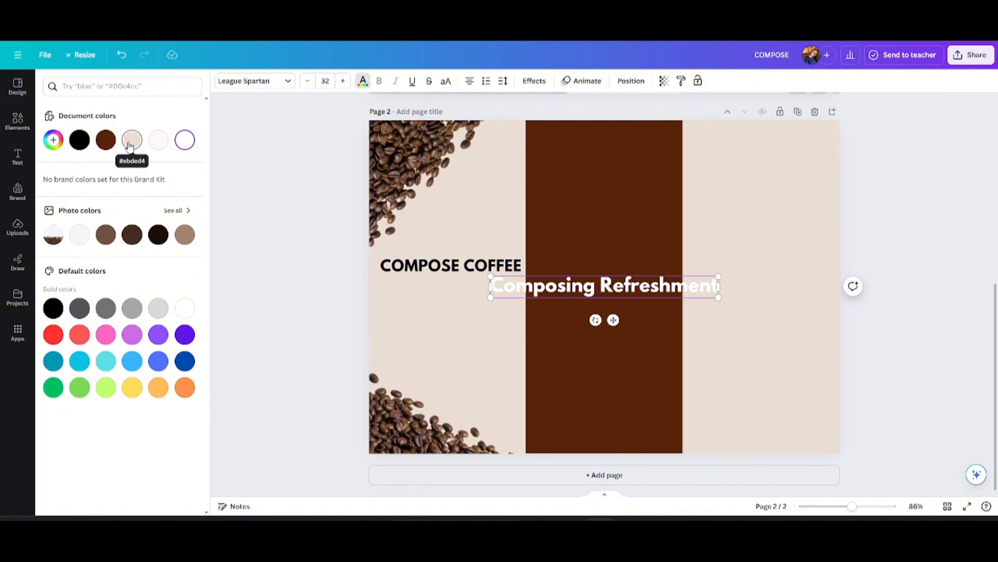
pyautogui.click(108, 144)
pyautogui.doubleClick(512, 281)
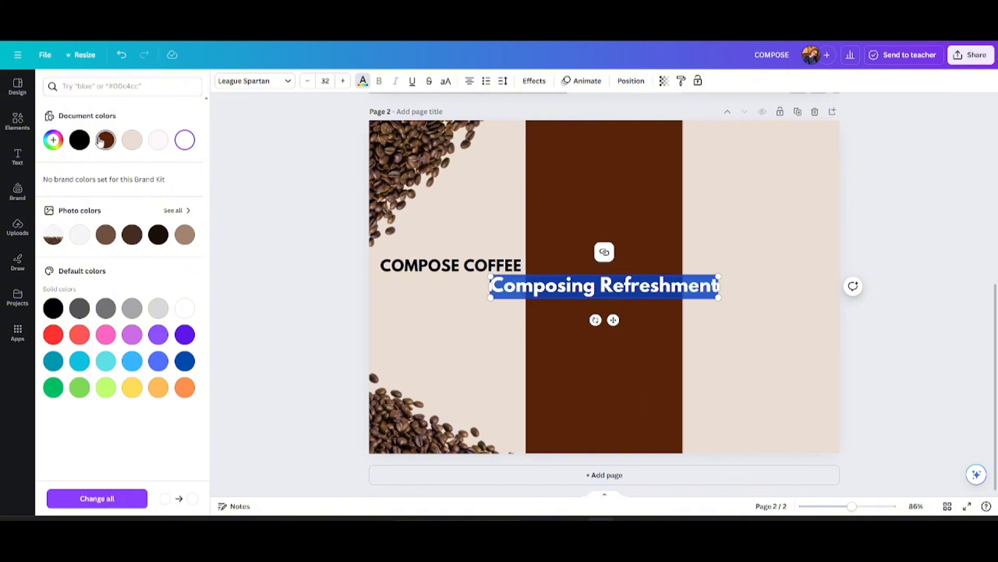
pyautogui.click(302, 252)
# - Move the Composing Refreshment subheading directly beneath COMPOSE COFFEE and shrink it to fit the left panel
pyautogui.moveTo(583, 289); pyautogui.dragTo(463, 311)
pyautogui.click(307, 84)
pyautogui.click(307, 84)
pyautogui.click(307, 85)
pyautogui.click(306, 84)
pyautogui.click(319, 303)
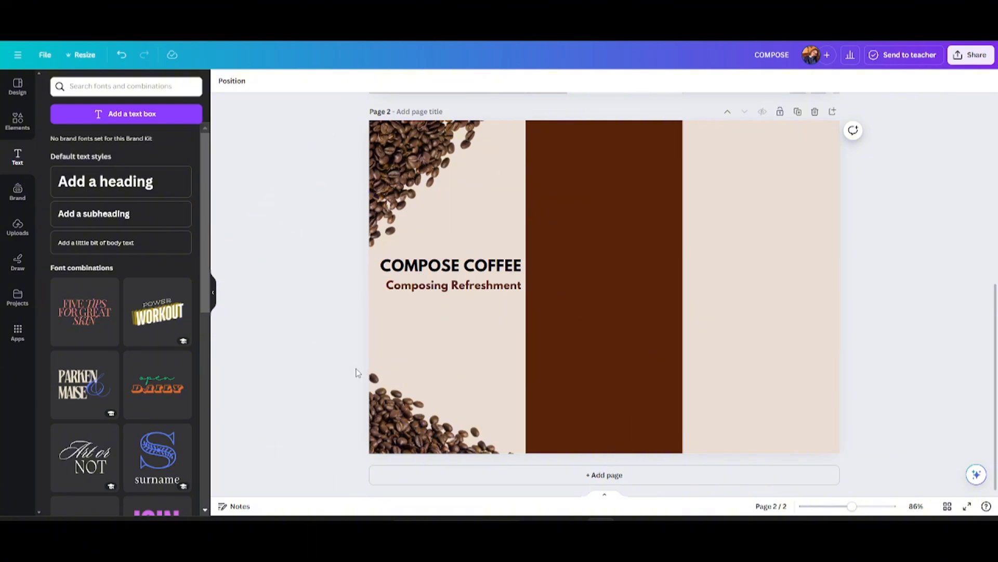
# - Search the graphics for coffee and browse the designs for a decoration for the left panel
pyautogui.click(18, 121)
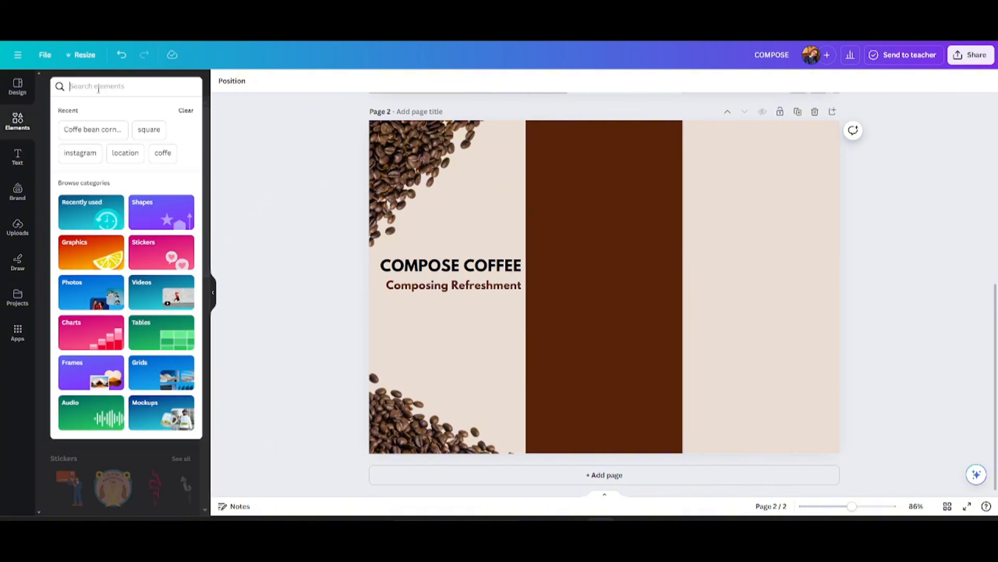
pyautogui.write('coffee')
pyautogui.press('Return')
pyautogui.click(83, 109)
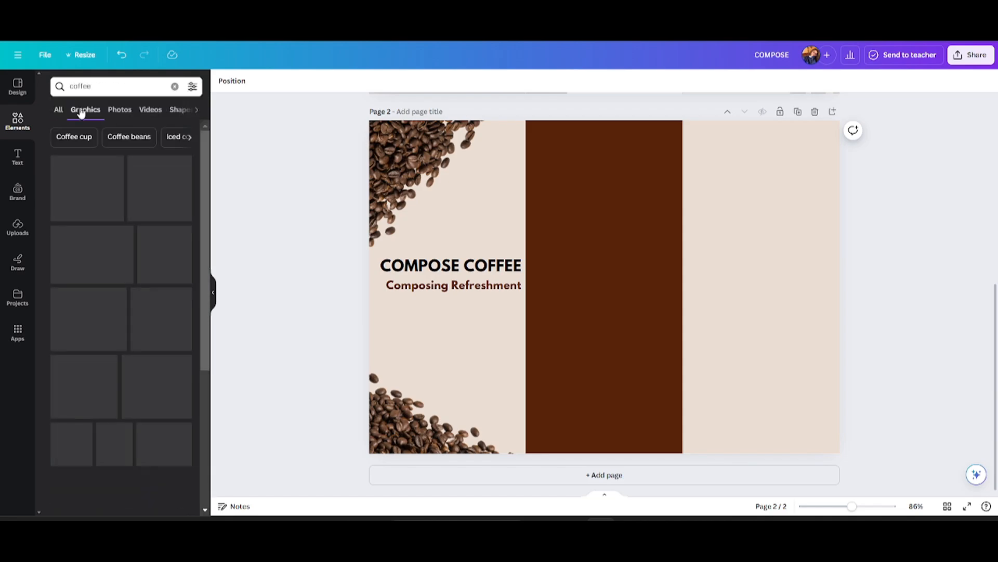
pyautogui.scroll(-10, 144, 347)
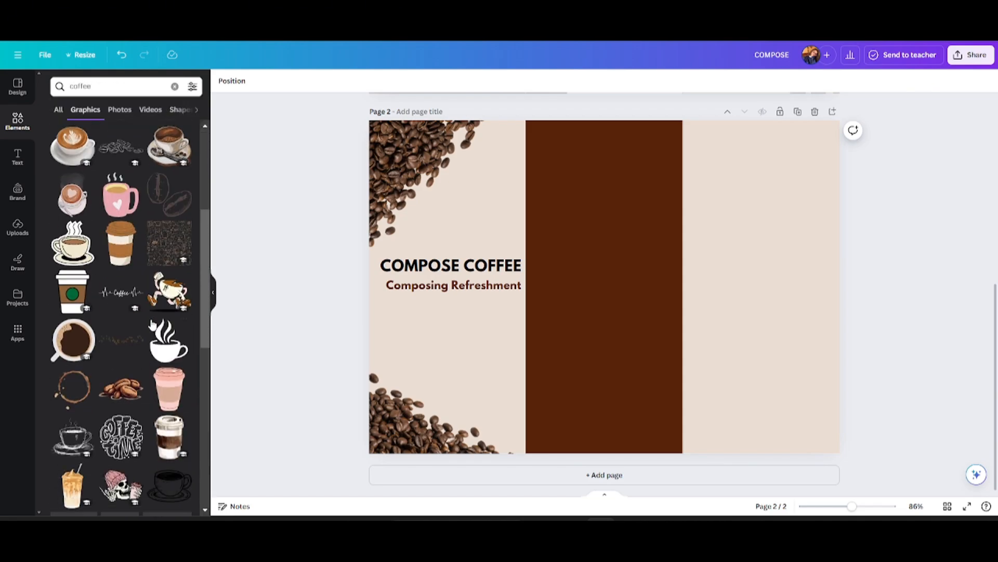
pyautogui.scroll(-6, 145, 348)
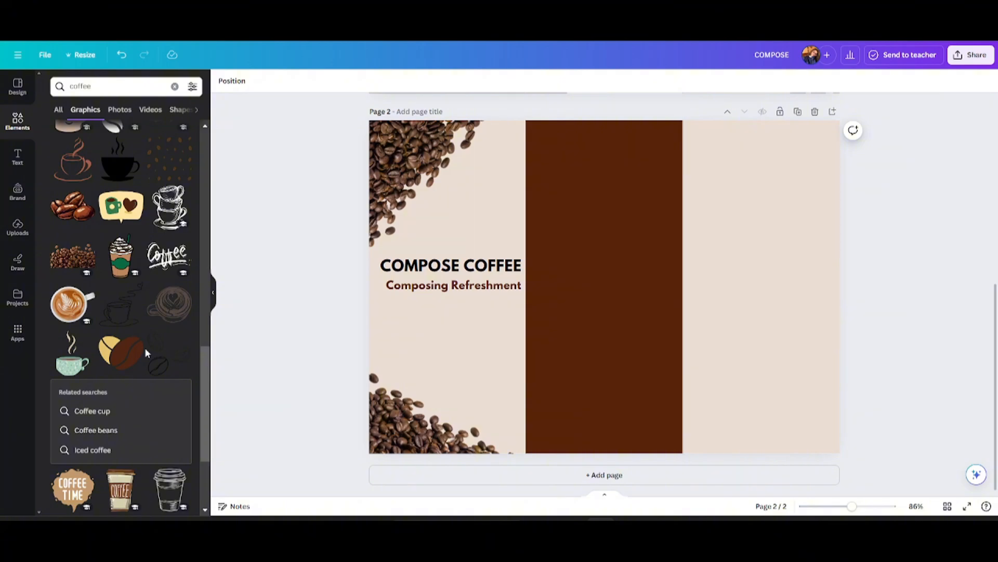
pyautogui.scroll(-3, 144, 348)
pyautogui.scroll(3, 144, 347)
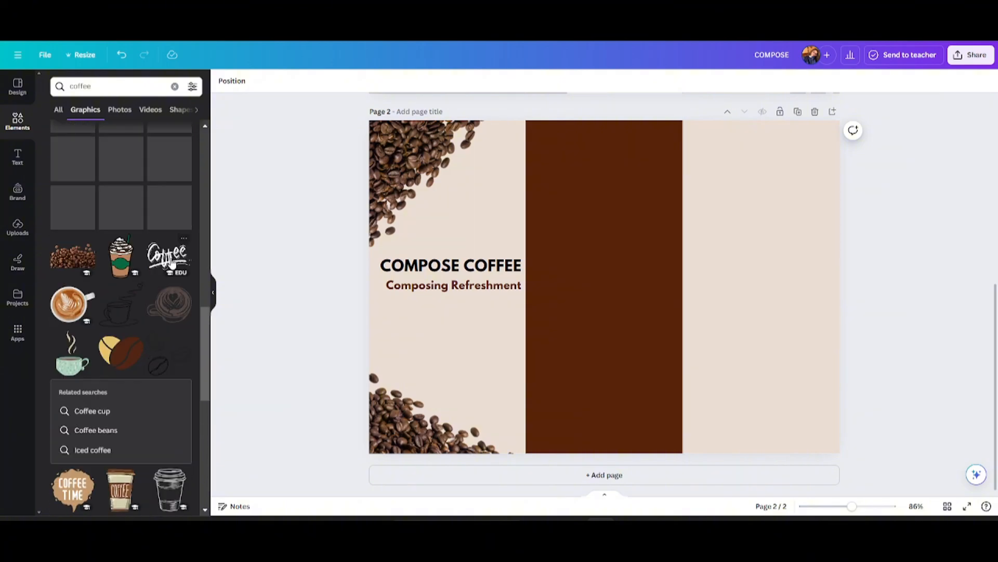
# - Try the handwritten Coffee lettering in dark brown on the left panel, resize and reposition it, and delete it
pyautogui.click(167, 255)
pyautogui.click(311, 80)
pyautogui.click(105, 140)
pyautogui.moveTo(594, 311); pyautogui.dragTo(469, 373)
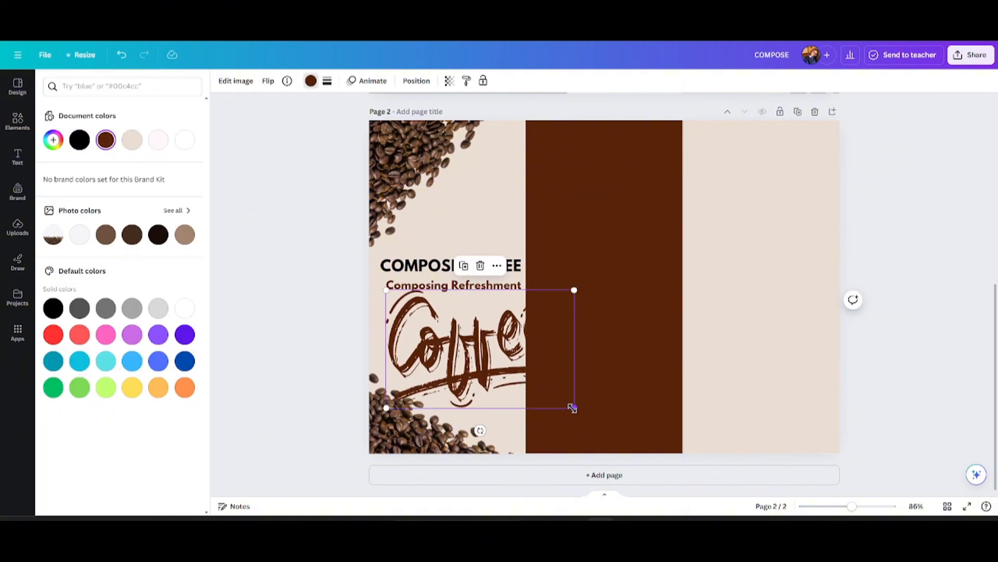
pyautogui.moveTo(573, 408); pyautogui.dragTo(484, 351)
pyautogui.moveTo(445, 300); pyautogui.dragTo(479, 165)
pyautogui.moveTo(468, 239); pyautogui.dragTo(513, 219)
pyautogui.moveTo(462, 193); pyautogui.dragTo(447, 330)
pyautogui.press('Delete')
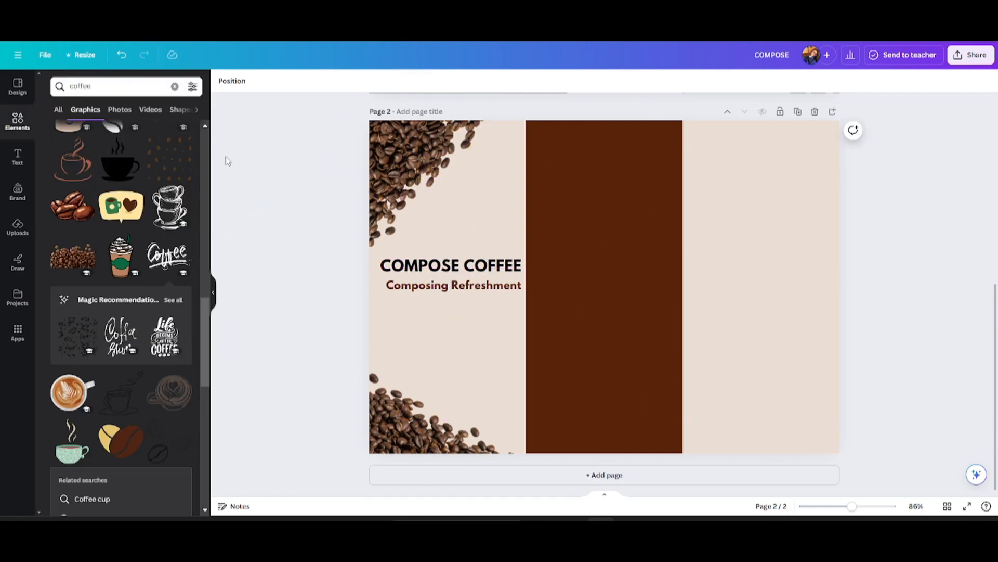
# - Search the graphics for brown heart and add the solid dark brown heart to page 2
pyautogui.scroll(-5, 110, 225)
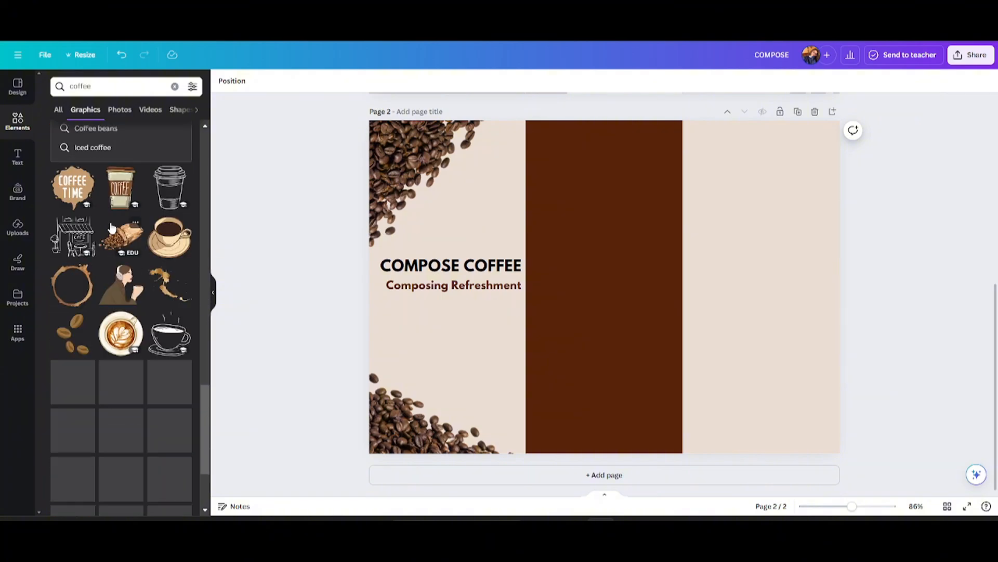
pyautogui.scroll(-5, 111, 228)
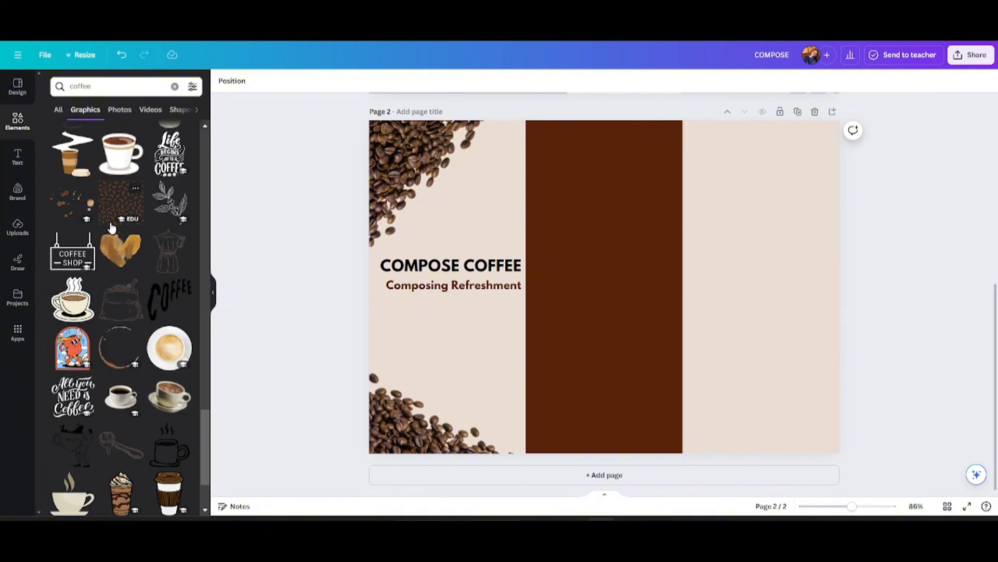
pyautogui.scroll(-5, 111, 228)
pyautogui.click(175, 87)
pyautogui.write('brown heart')
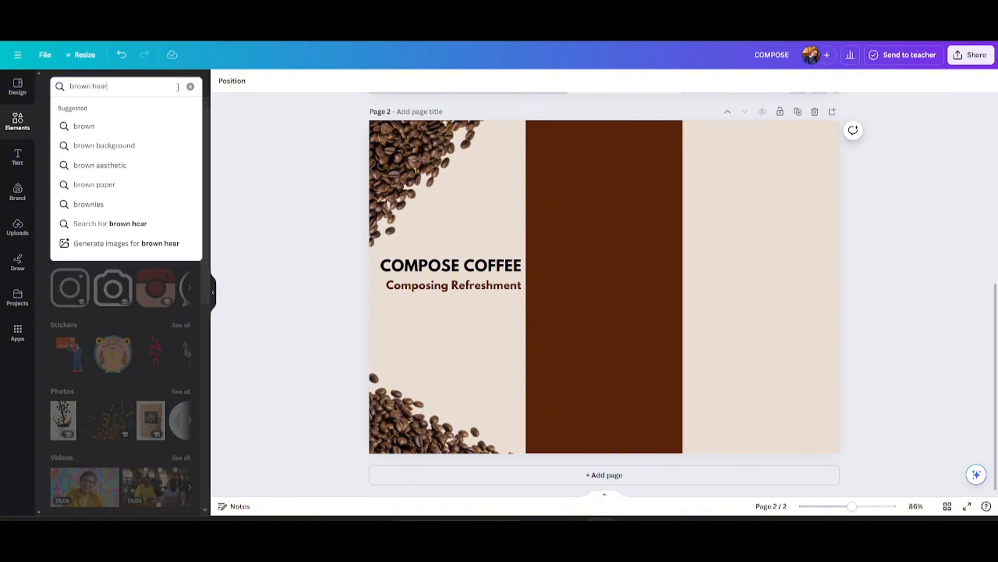
pyautogui.press('Return')
pyautogui.click(181, 161)
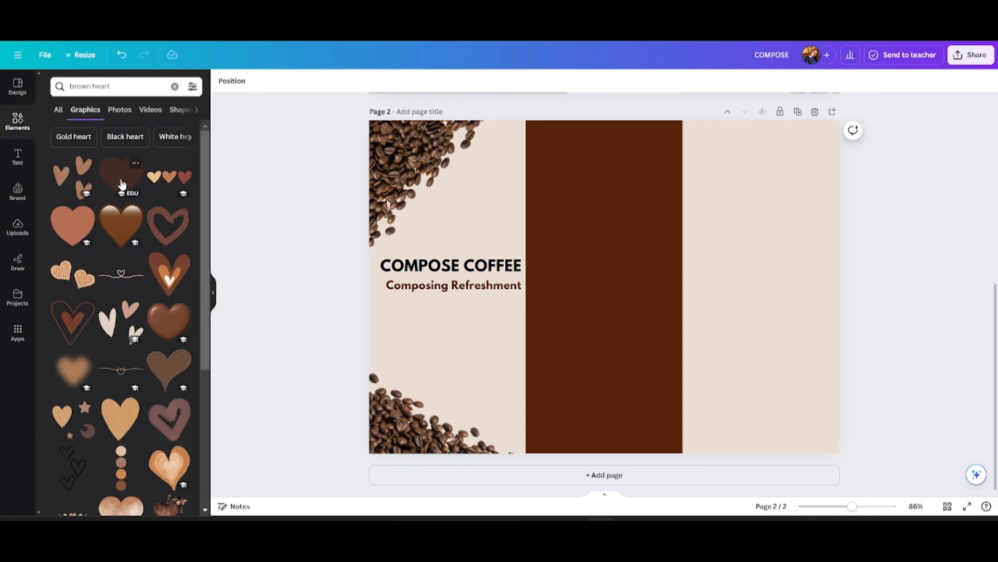
pyautogui.click(122, 184)
# - Shrink the brown heart and center it below the Composing Refreshment subheading on the left panel
pyautogui.moveTo(548, 347); pyautogui.dragTo(466, 347)
pyautogui.moveTo(626, 234); pyautogui.dragTo(468, 385)
pyautogui.moveTo(424, 424); pyautogui.dragTo(476, 344)
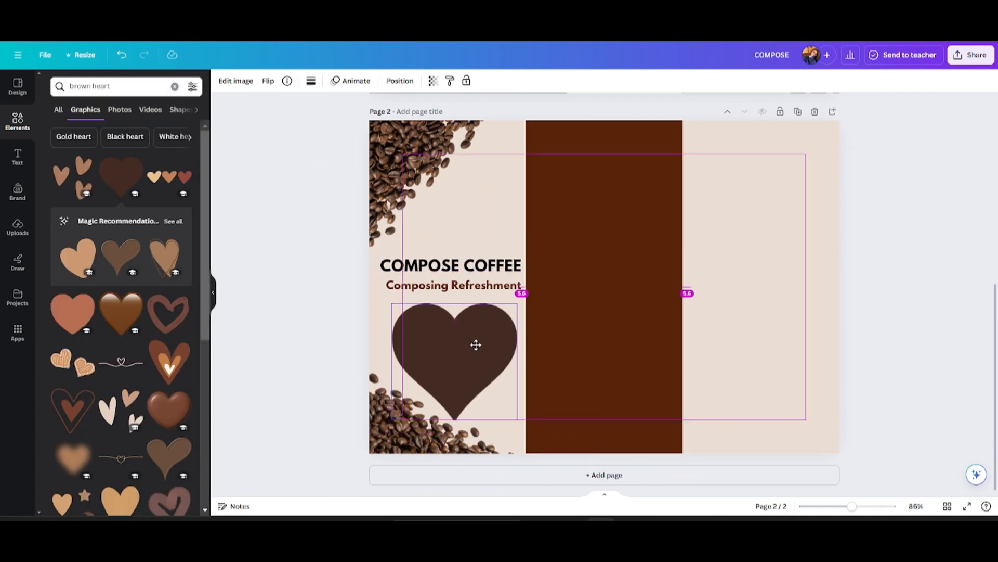
pyautogui.moveTo(517, 420); pyautogui.dragTo(481, 385)
pyautogui.moveTo(422, 338); pyautogui.dragTo(439, 341)
# - Search the graphics for coffe outline and add the outlined steaming cup with coffee beans on its saucer
pyautogui.click(175, 86)
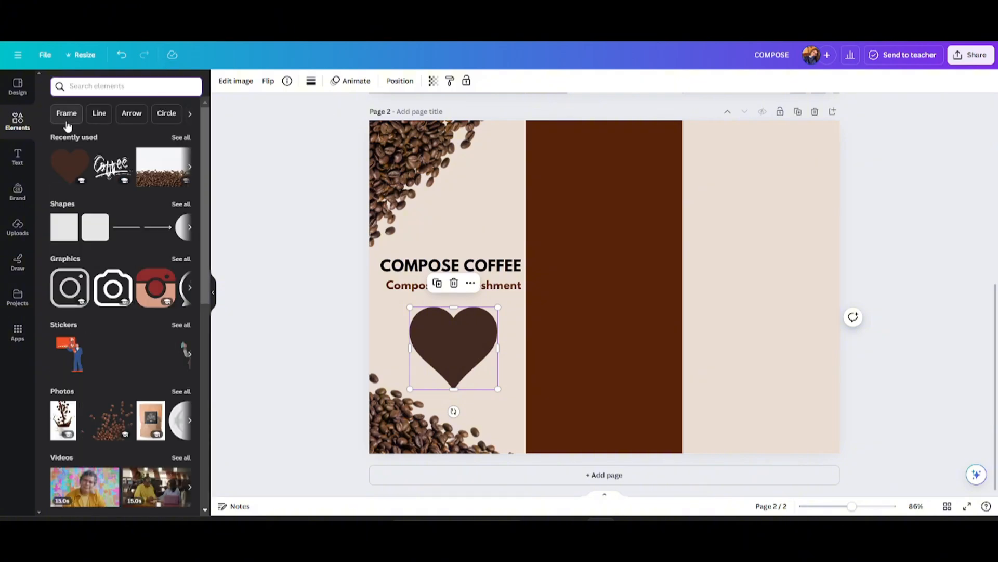
pyautogui.click(109, 87)
pyautogui.write('coffe out')
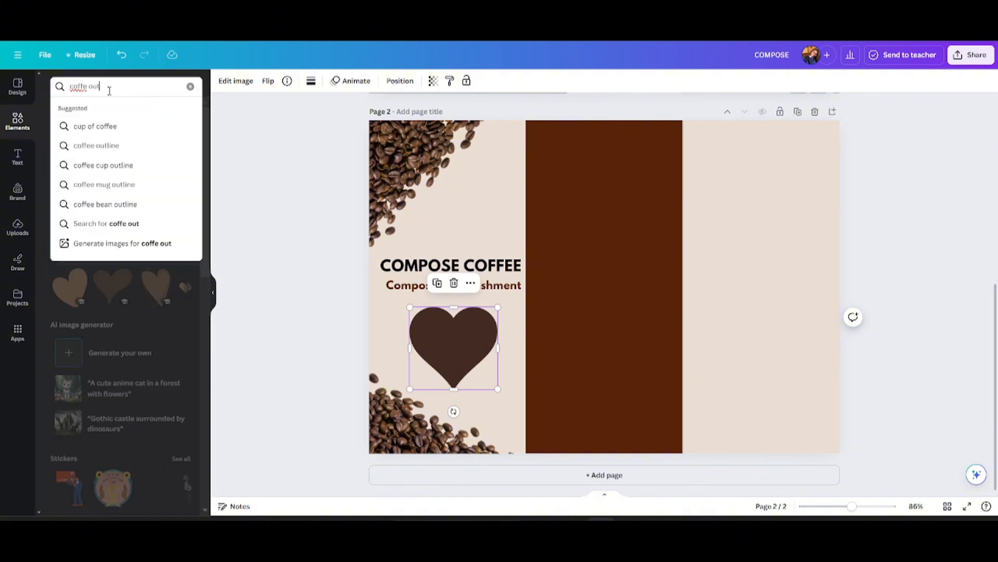
pyautogui.write("line'")
pyautogui.press('BackSpace')
pyautogui.press('Return')
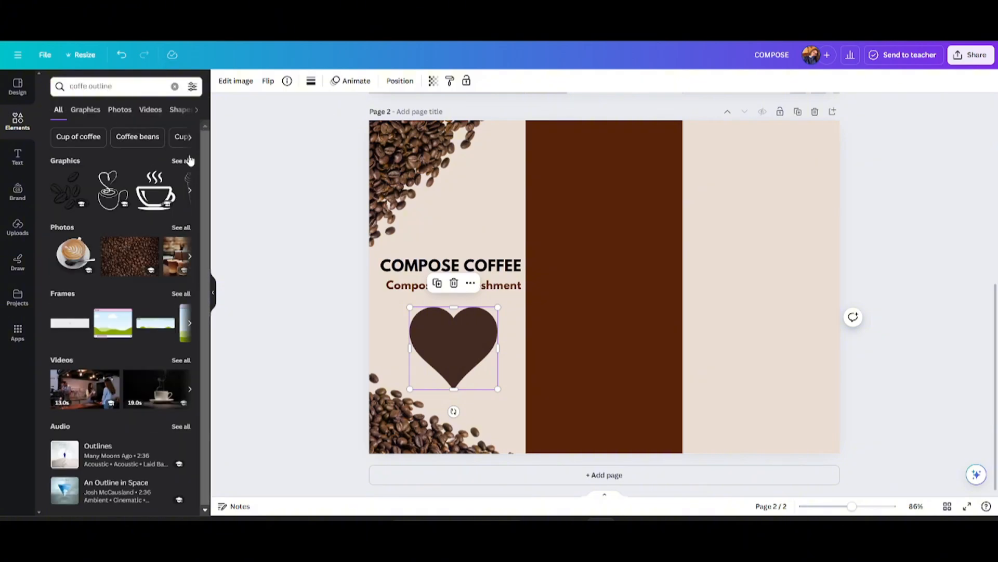
pyautogui.click(188, 160)
pyautogui.click(166, 177)
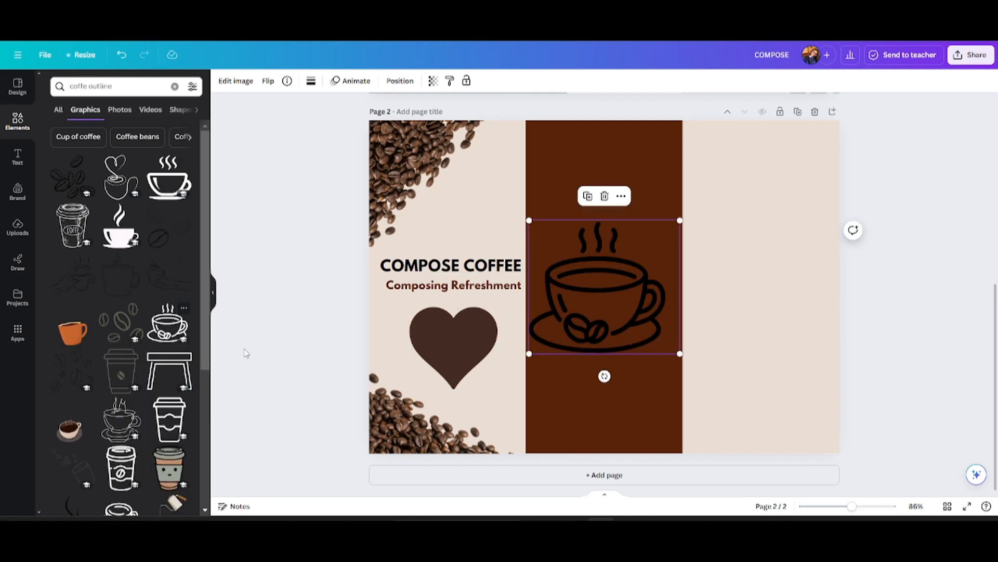
# - Color the outlined coffee cup white, shrink it and place it in the middle of the brown heart
pyautogui.moveTo(601, 291); pyautogui.dragTo(500, 322)
pyautogui.click(310, 81)
pyautogui.click(185, 140)
pyautogui.click(494, 338)
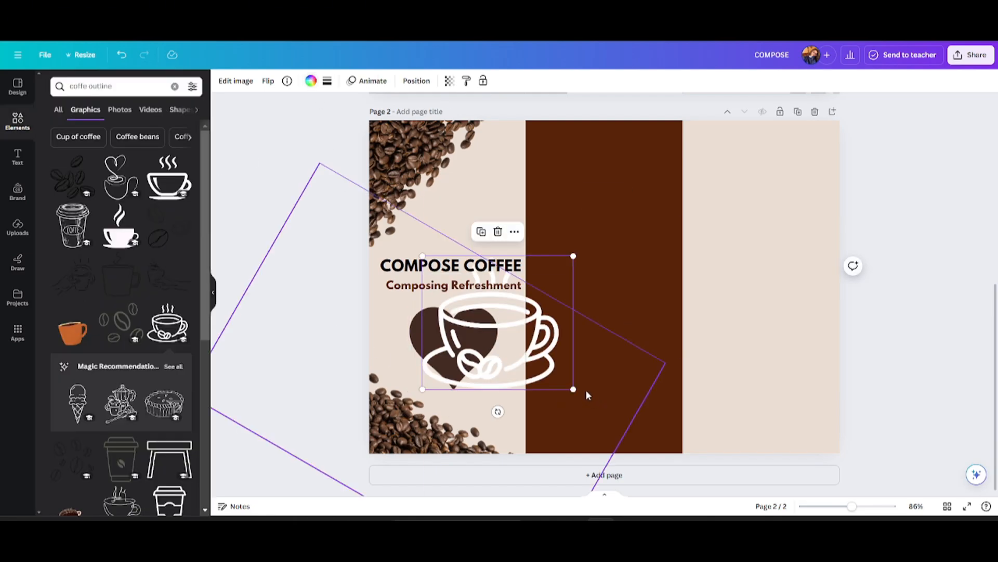
pyautogui.click(466, 316)
pyautogui.moveTo(573, 389); pyautogui.dragTo(458, 339)
pyautogui.click(464, 290)
pyautogui.click(895, 235)
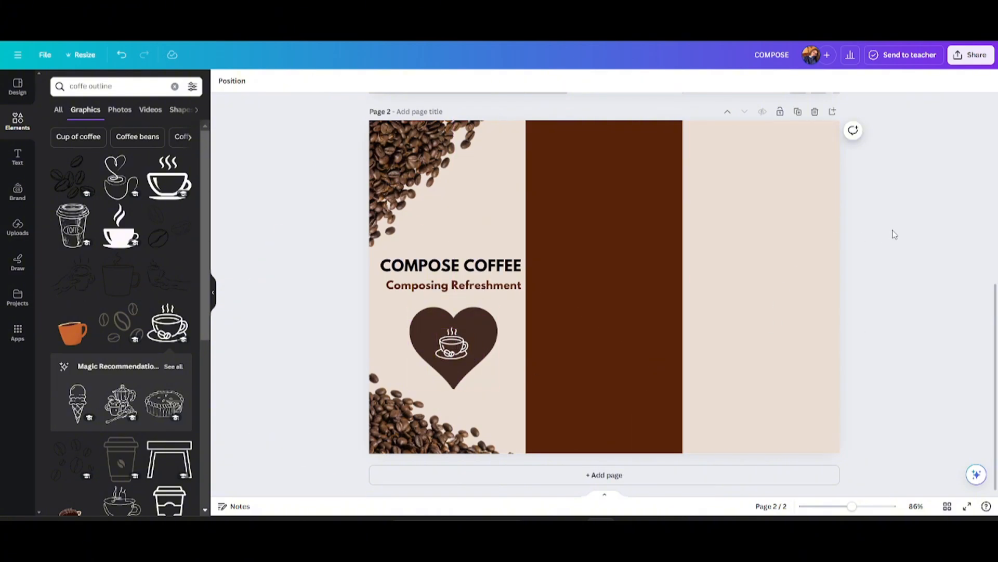
# - Bring the COFFEE heading from page 1 onto the upper part of page 2's brown panel and change its text to COFFEE MENU
pyautogui.scroll(5, 634, 222)
pyautogui.moveTo(474, 112); pyautogui.dragTo(602, 416)
pyautogui.scroll(-4, 601, 364)
pyautogui.doubleClick(578, 220)
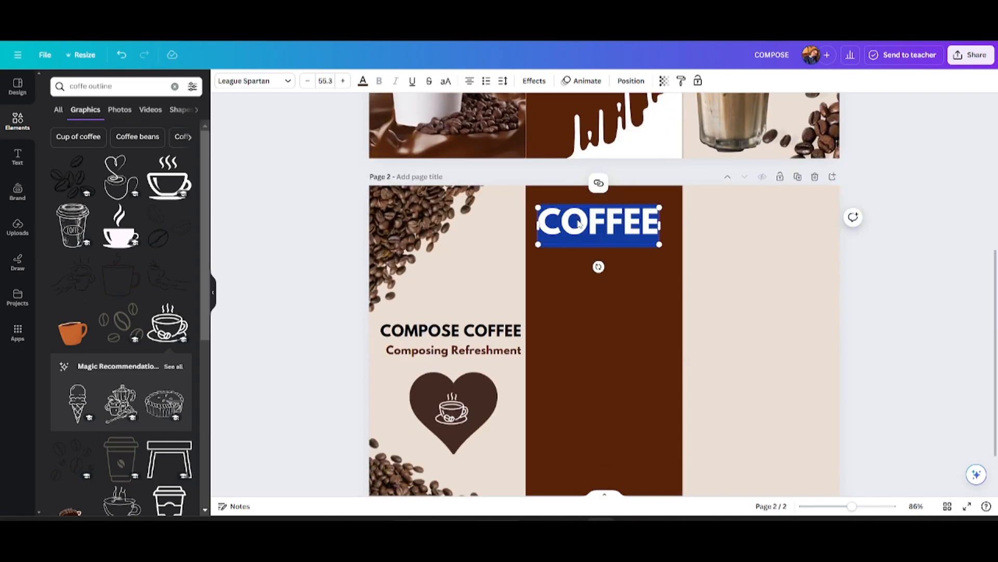
pyautogui.press('BackSpace')
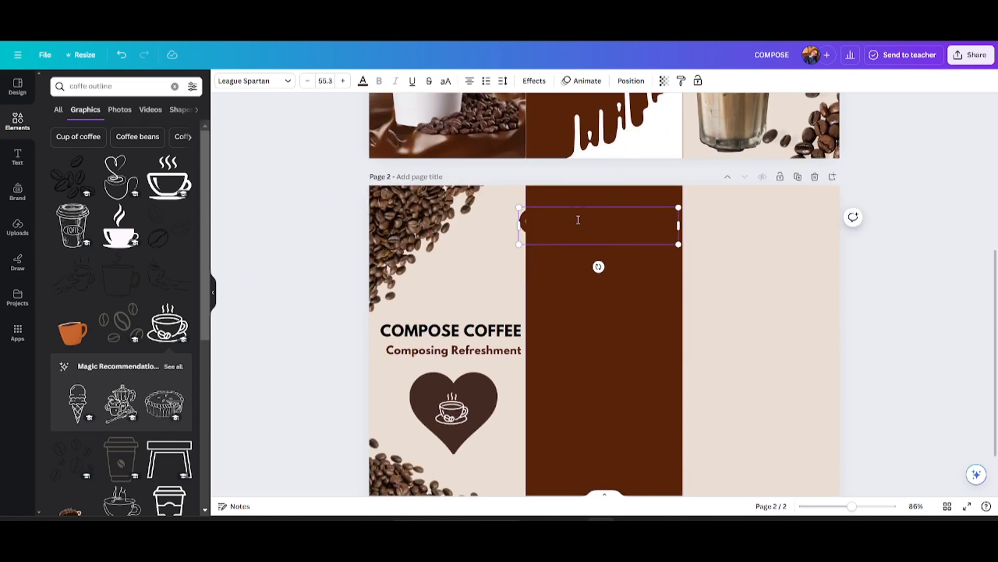
pyautogui.write('Coffee MENU')
pyautogui.tripleClick(544, 224)
pyautogui.doubleClick(544, 226)
pyautogui.write('COFFEE')
# - Color the COFFEE MENU heading beige #EBDED4 and reduce its size to 31.3
pyautogui.click(363, 81)
pyautogui.doubleClick(132, 140)
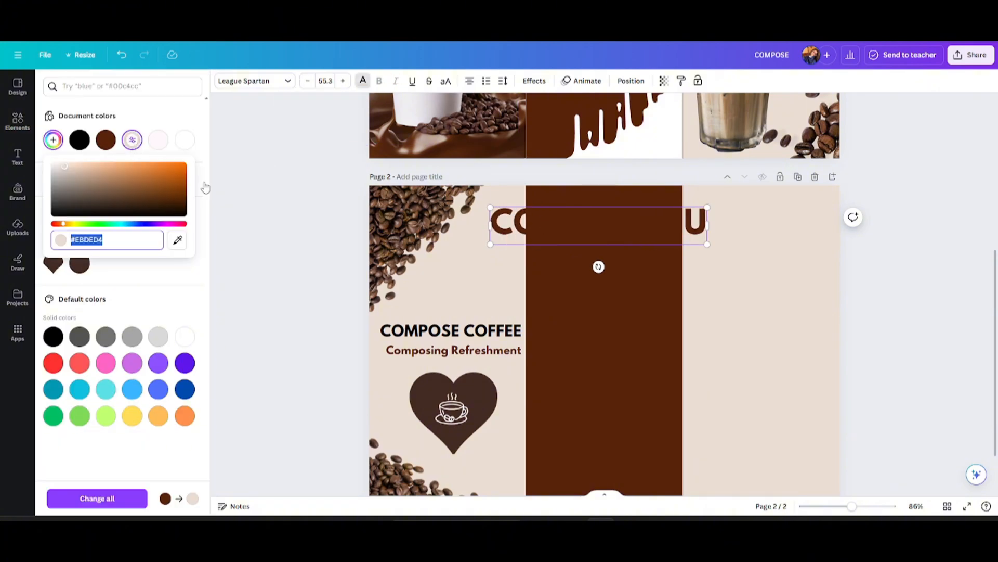
pyautogui.doubleClick(539, 226)
pyautogui.click(612, 219)
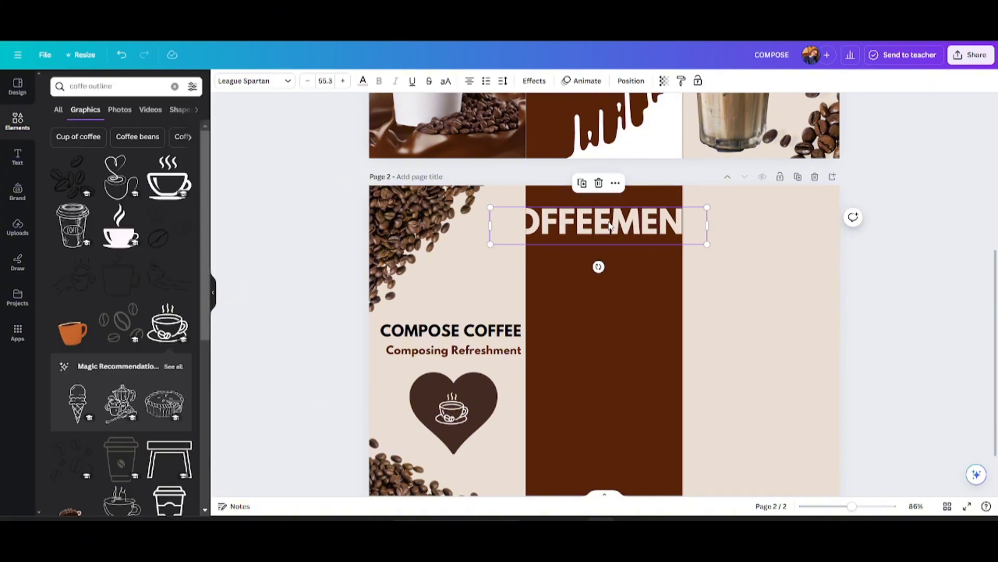
pyautogui.click(306, 83)
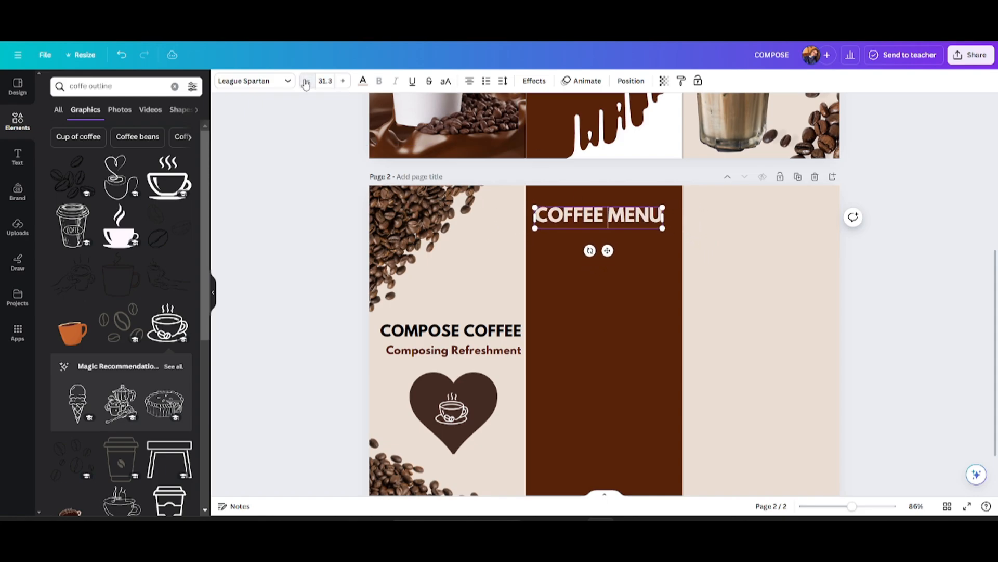
pyautogui.click(326, 220)
# - Set the COFFEE MENU heading's font to Garet
pyautogui.click(612, 216)
pyautogui.click(260, 81)
pyautogui.click(127, 371)
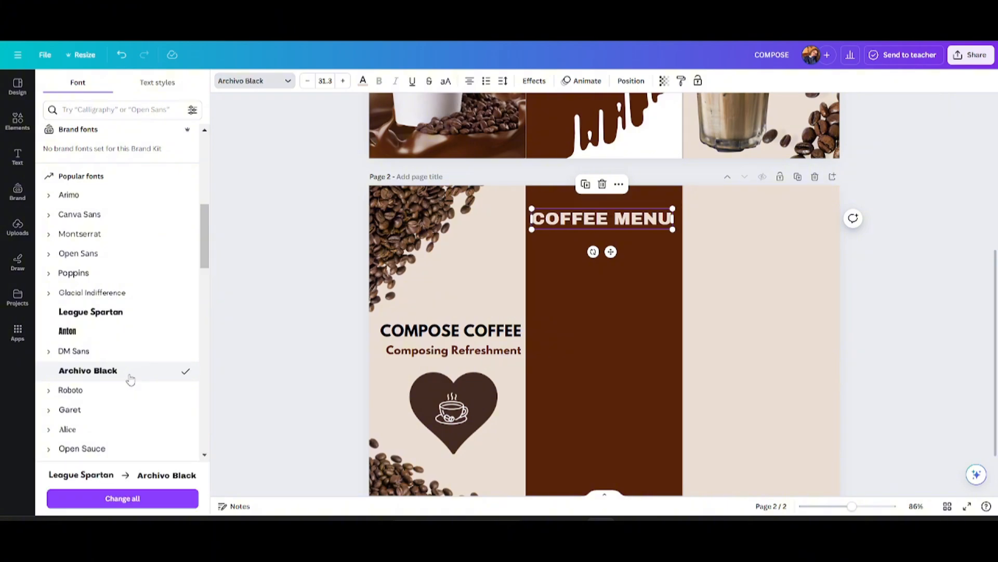
pyautogui.click(110, 412)
pyautogui.click(291, 254)
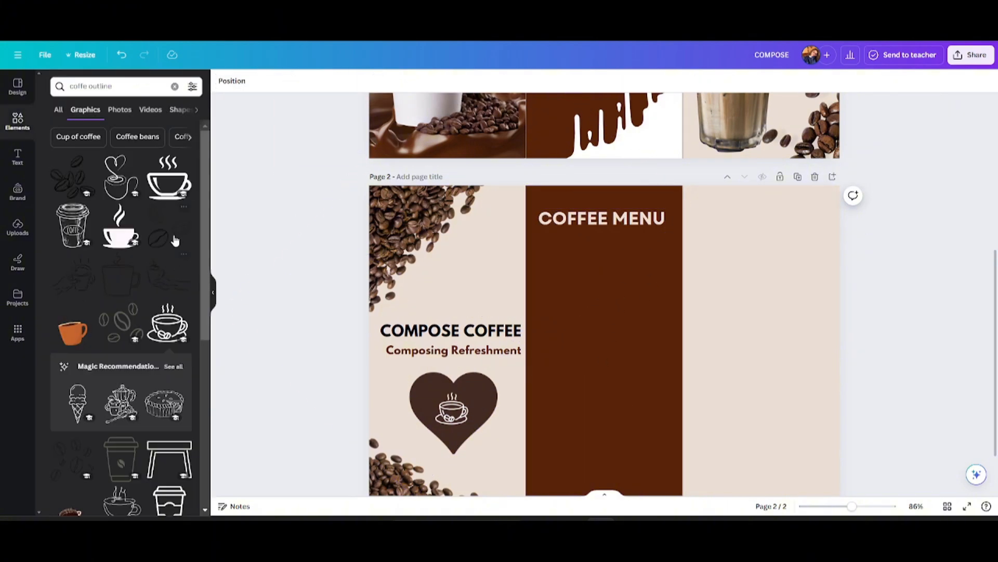
# - Duplicate the COFFEE MENU heading, reduce the copy to size 20.3 beneath the original and change its text to ESPRESSO 3.5$
pyautogui.click(593, 218)
pyautogui.click(586, 184)
pyautogui.click(307, 81)
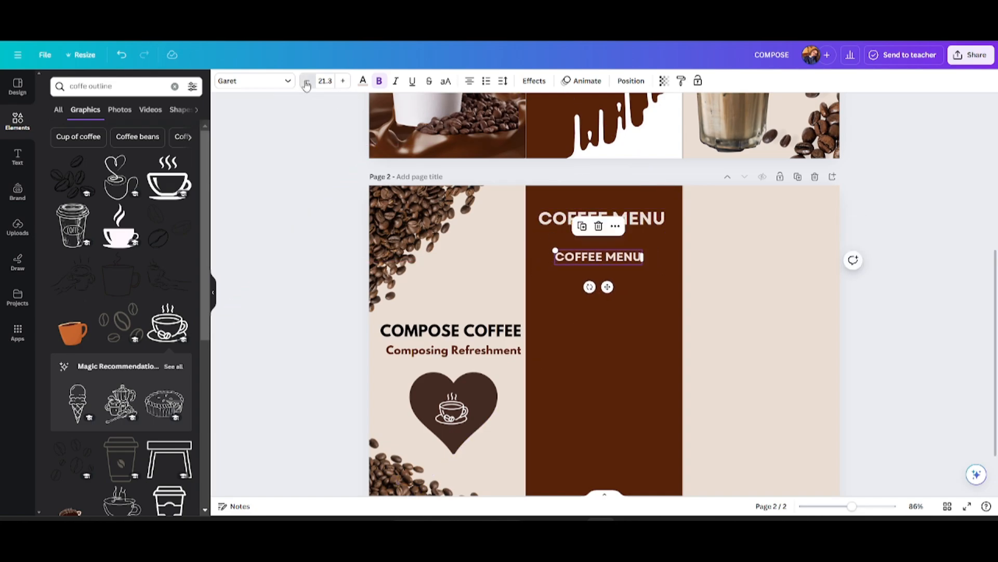
pyautogui.moveTo(606, 285); pyautogui.dragTo(586, 279)
pyautogui.doubleClick(572, 249)
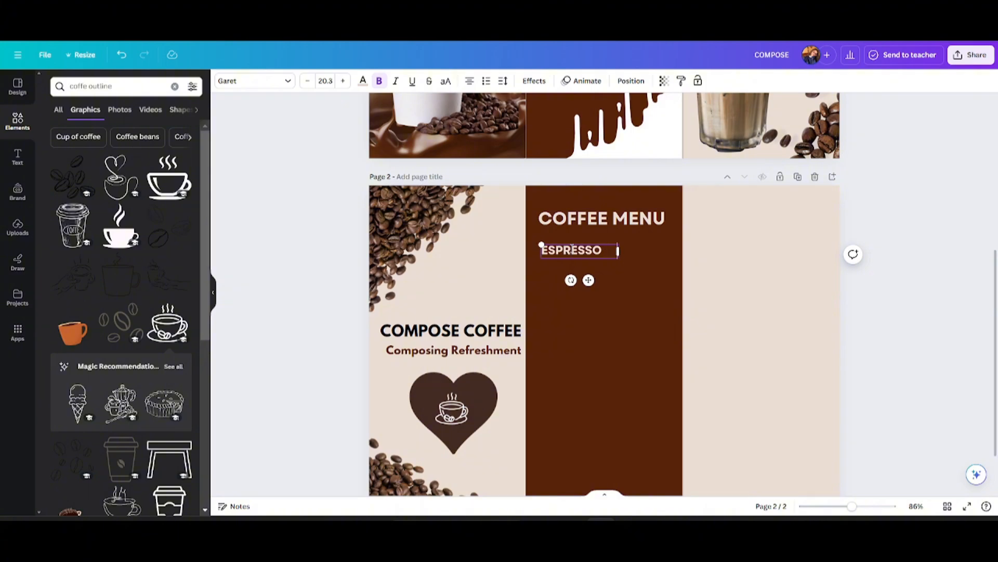
pyautogui.write('.5$')
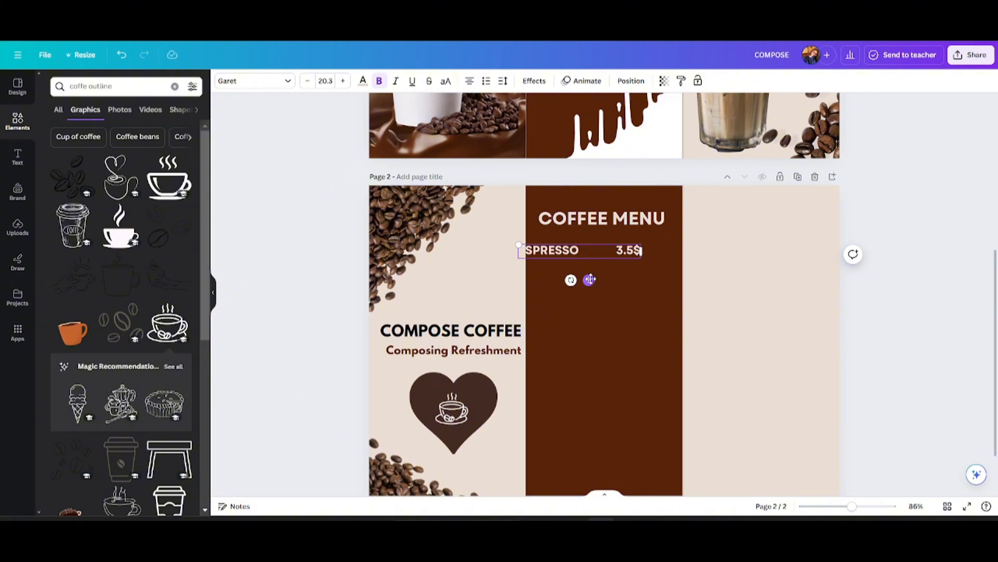
# - Align the ESPRESSO line under the COFFEE MENU heading, then duplicate it just below as LATTE 4.5$ with the price spaced out
pyautogui.moveTo(589, 279); pyautogui.dragTo(606, 278)
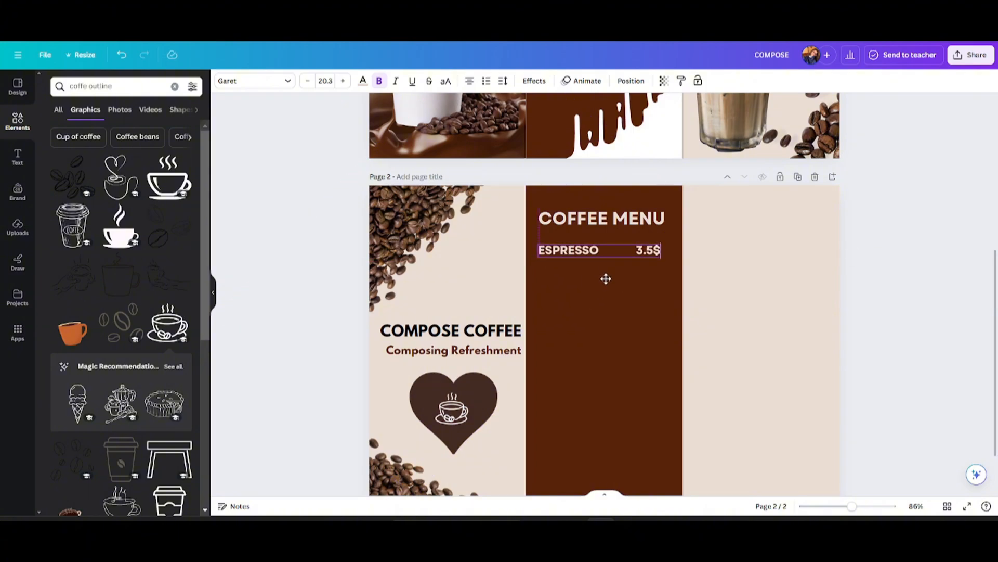
pyautogui.click(583, 220)
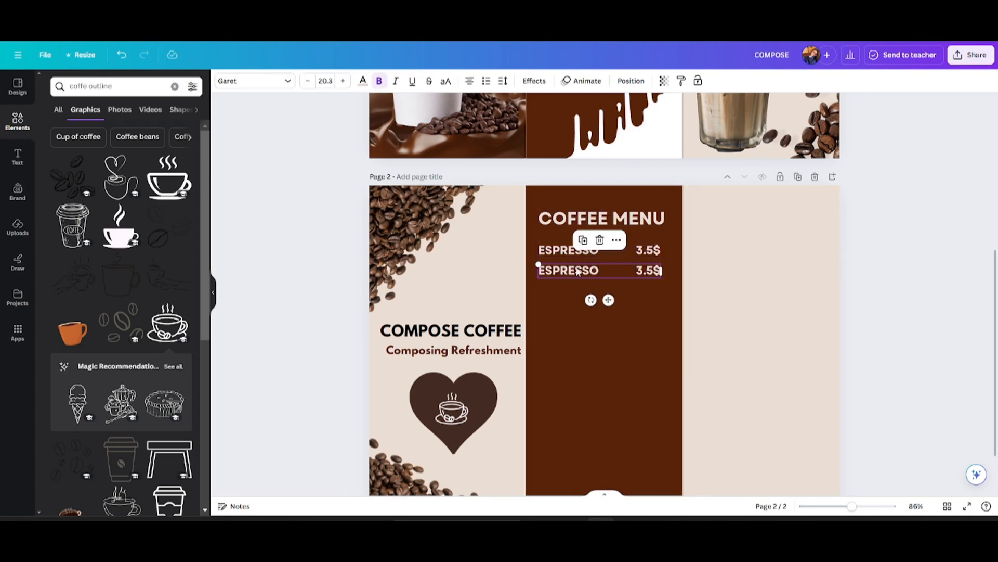
pyautogui.doubleClick(578, 271)
pyautogui.write('LATTE 4')
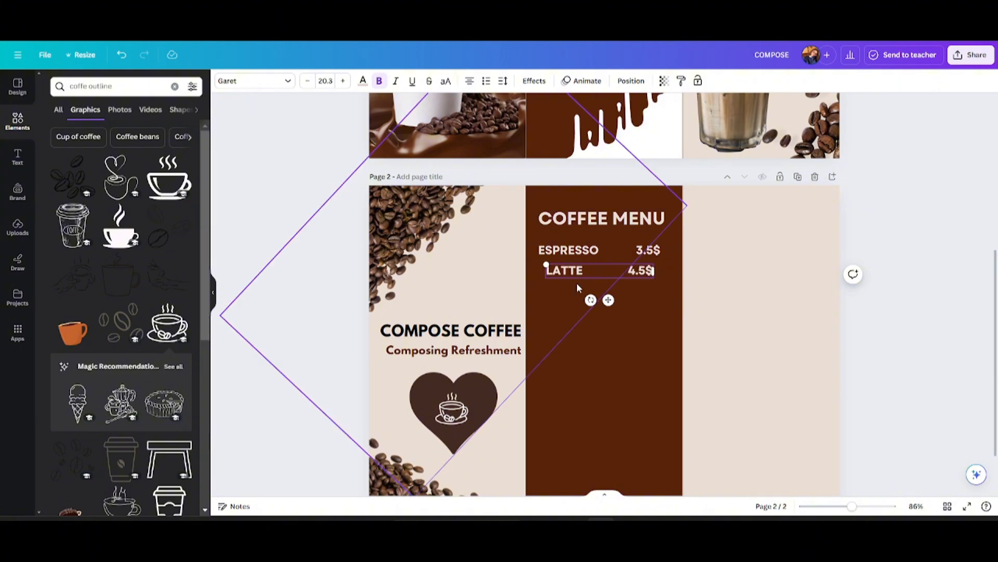
pyautogui.click(607, 269)
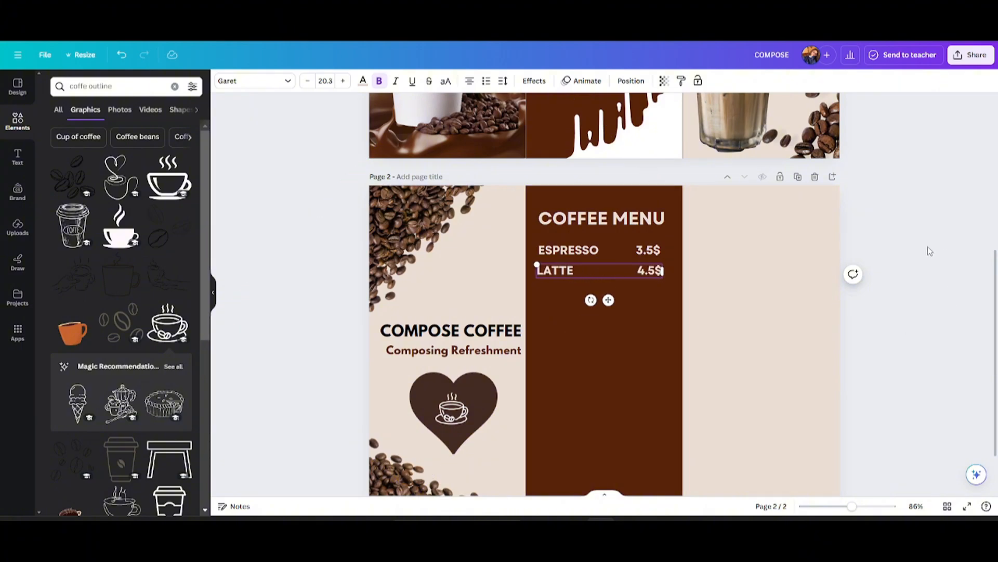
pyautogui.moveTo(602, 270); pyautogui.dragTo(609, 319)
pyautogui.click(890, 255)
# - Duplicate the ESPRESSO 3.5$ line three times and stack the copies below the LATTE line
pyautogui.click(566, 251)
pyautogui.hotkey('ctrl', 'd')
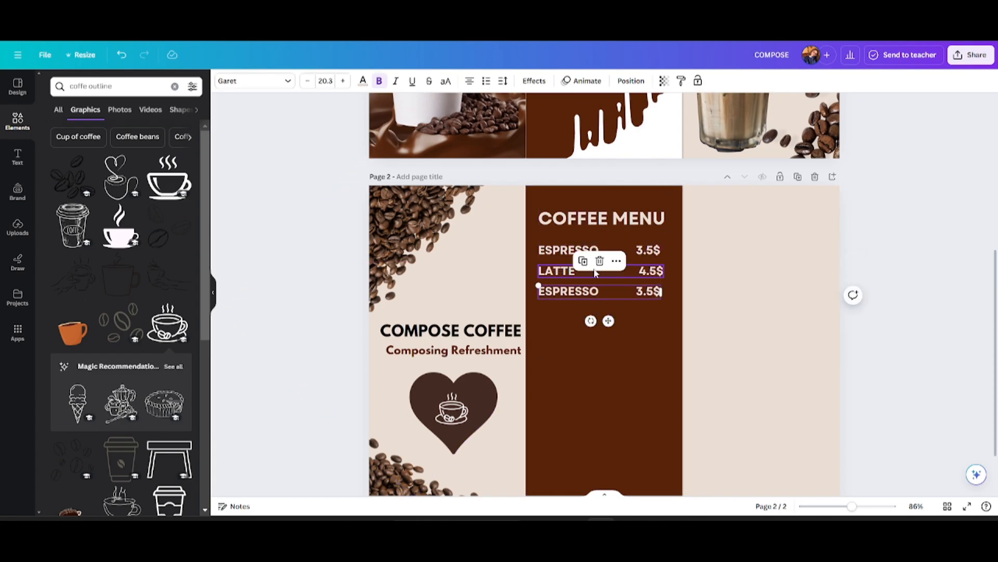
pyautogui.hotkey('ctrl', 'd')
pyautogui.moveTo(609, 359)
pyautogui.mouseDown()
pyautogui.moveTo(605, 342)
pyautogui.moveTo(609, 367)
pyautogui.mouseUp()
pyautogui.click(584, 288)
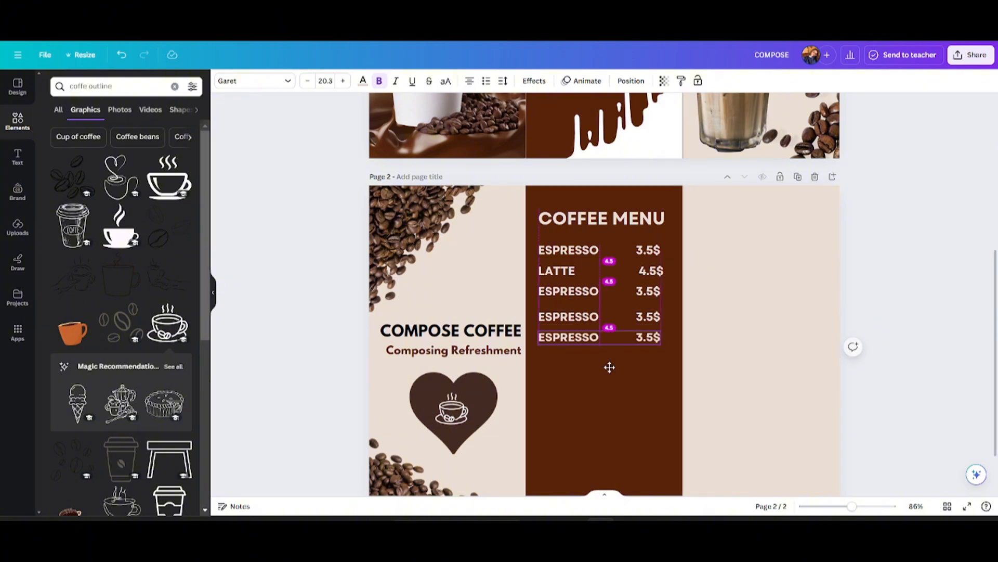
pyautogui.click(539, 268)
pyautogui.click(918, 252)
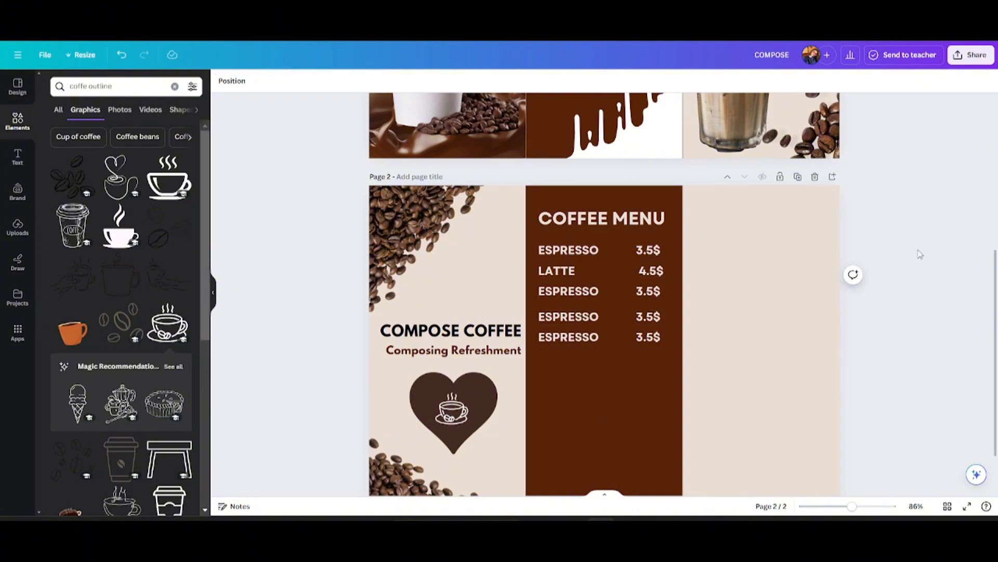
# - Copy the COFFEE MENU heading to below the price list, change the copy's text to ORDER NOW and underline it
pyautogui.click(587, 219)
pyautogui.click(584, 185)
pyautogui.moveTo(617, 257); pyautogui.dragTo(607, 422)
pyautogui.doubleClick(599, 391)
pyautogui.write('ORDER NOW')
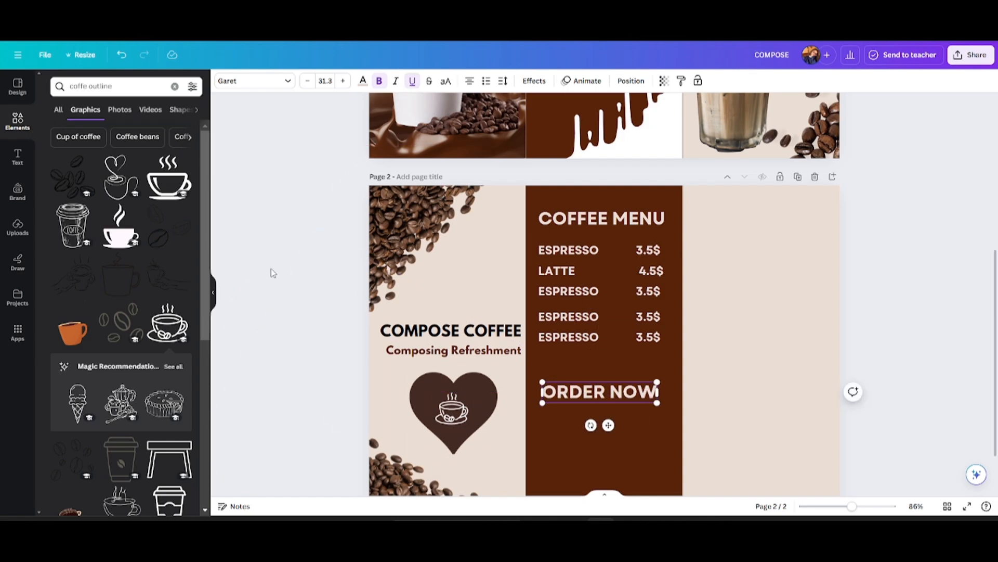
pyautogui.click(578, 396)
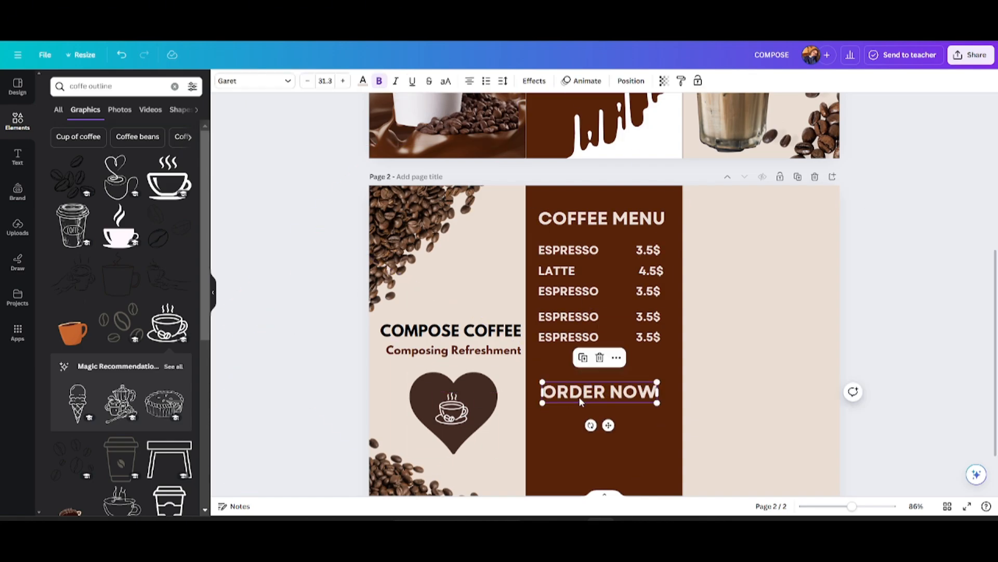
pyautogui.click(411, 81)
pyautogui.click(327, 308)
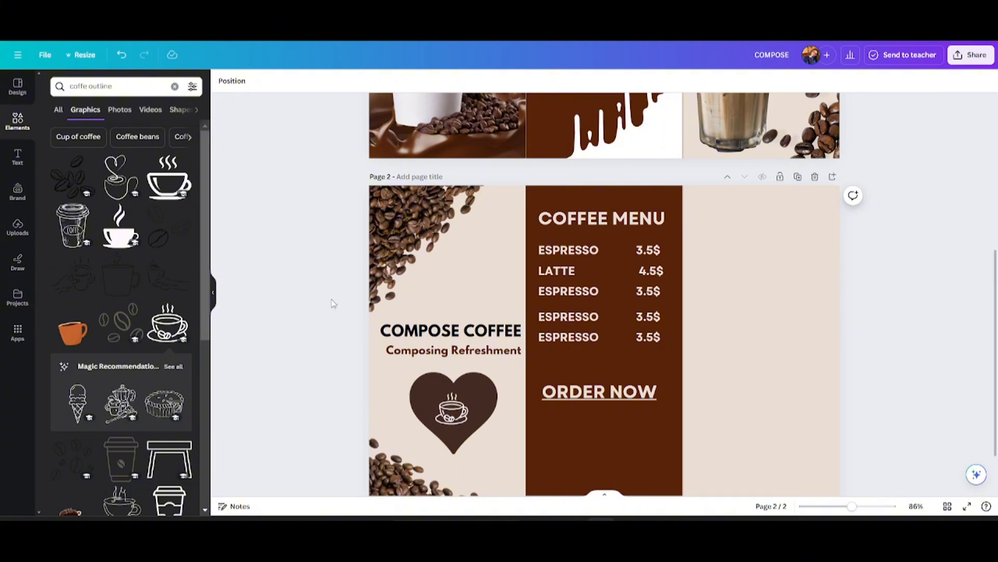
# - Duplicate the location pin icon on page 1's brown panel and place the copy on page 2's brown panel
pyautogui.scroll(5, 986, 314)
pyautogui.scroll(-3, 985, 313)
pyautogui.scroll(-3, 983, 312)
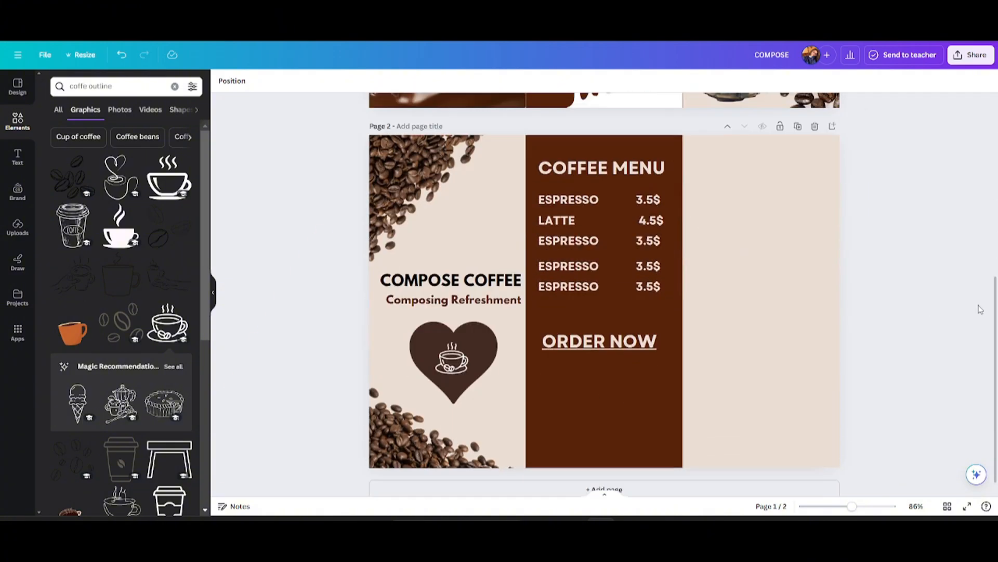
pyautogui.scroll(3, 978, 310)
pyautogui.moveTo(532, 180)
pyautogui.mouseDown()
pyautogui.moveTo(545, 180)
pyautogui.moveTo(536, 171)
pyautogui.mouseUp()
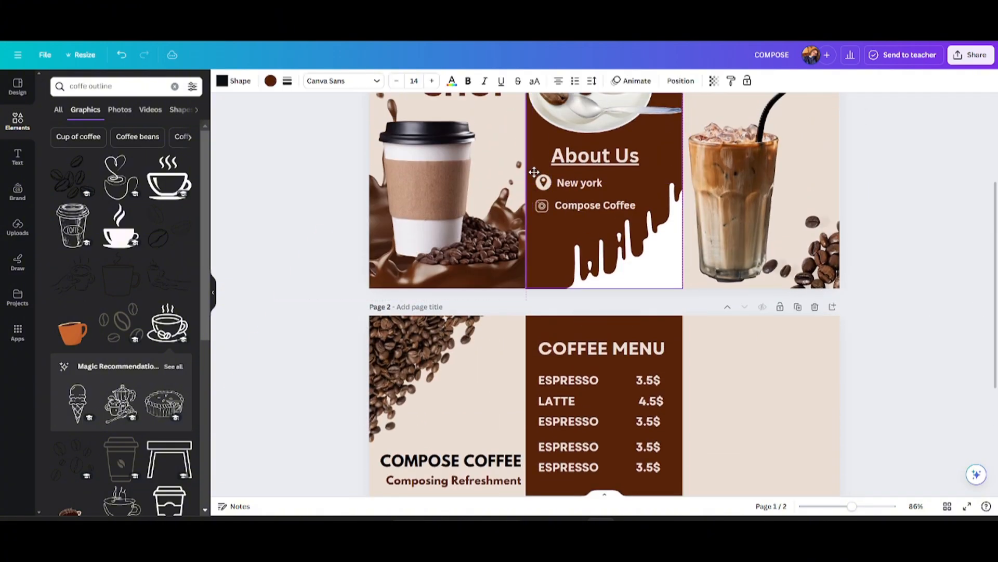
pyautogui.click(572, 185)
pyautogui.click(544, 188)
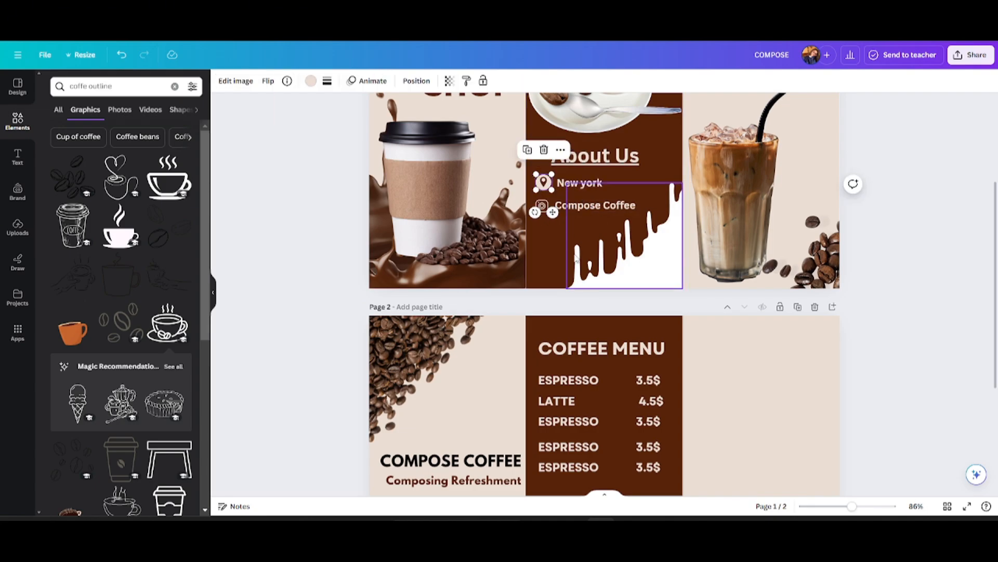
pyautogui.click(528, 149)
pyautogui.moveTo(551, 190); pyautogui.dragTo(557, 484)
# - Move the Instagram icon and the Compose Coffee and New york texts to page 2's brown panel, deleting page 1's original location pin
pyautogui.click(542, 206)
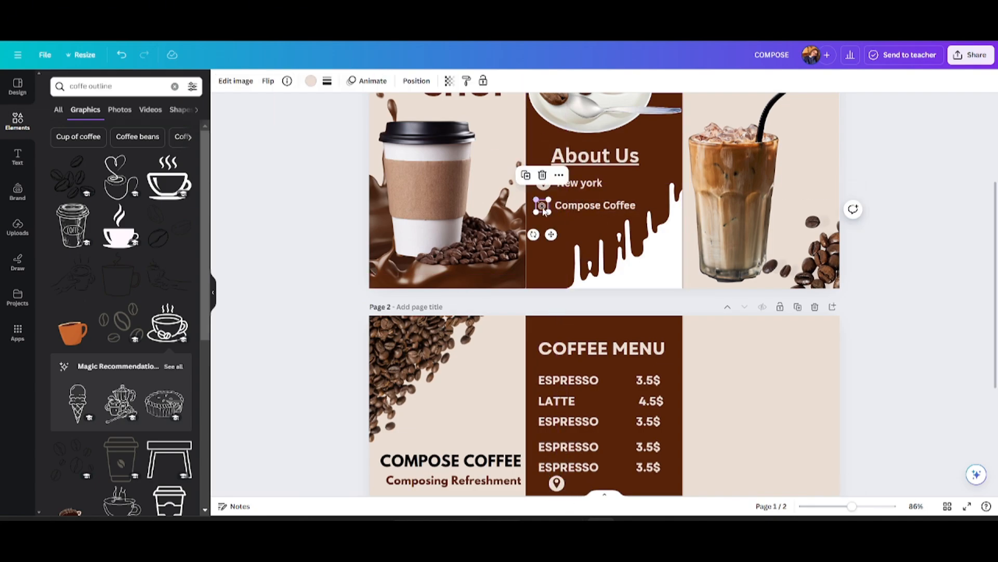
pyautogui.moveTo(552, 232); pyautogui.dragTo(587, 512)
pyautogui.moveTo(607, 207); pyautogui.dragTo(626, 490)
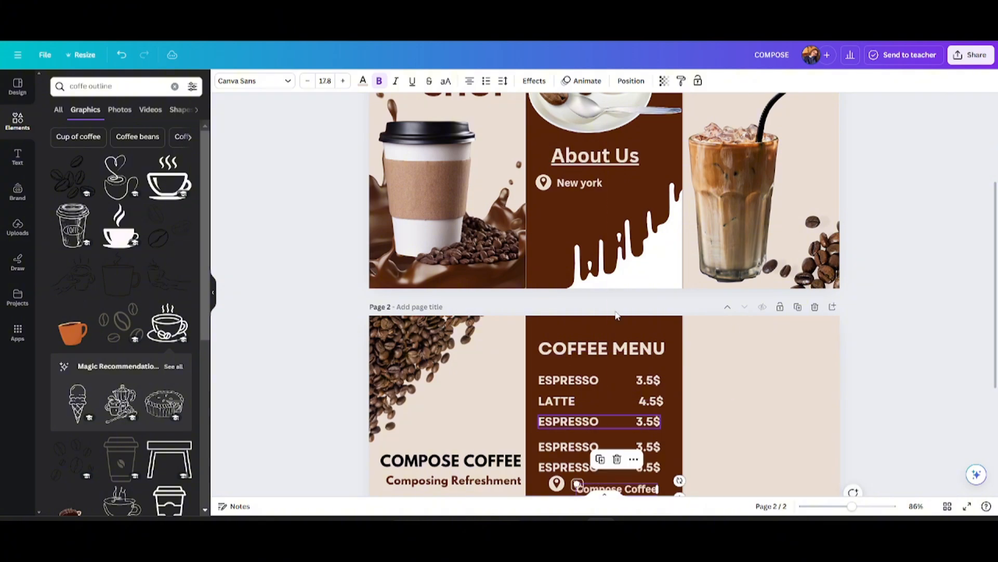
pyautogui.moveTo(583, 184); pyautogui.dragTo(621, 475)
pyautogui.click(545, 182)
pyautogui.click(544, 150)
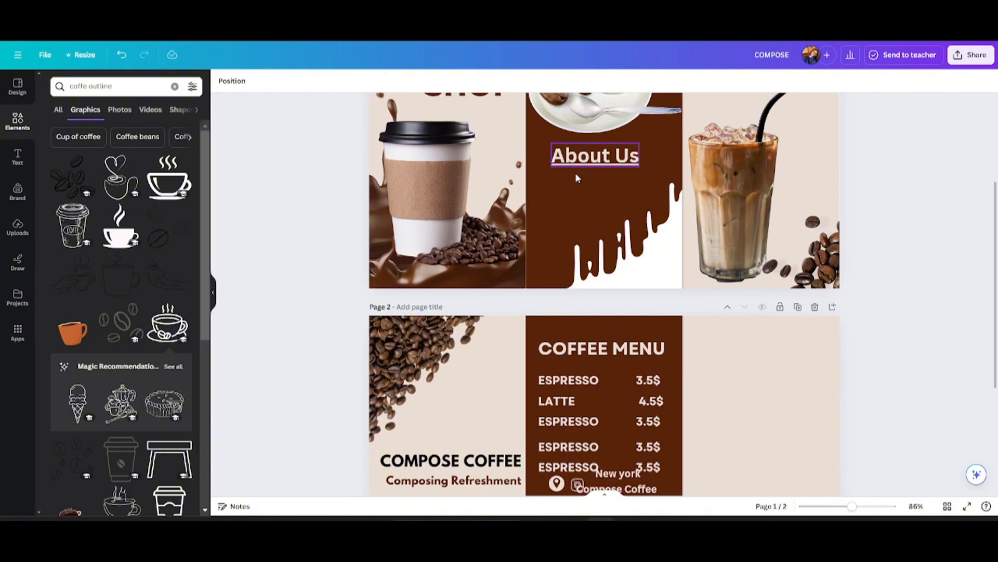
# - Copy the ESPRESSO line beneath page 1's About Us heading and change its text to Giving Authentic Coffe. All types of Coffe available
pyautogui.click(584, 381)
pyautogui.click(583, 350)
pyautogui.moveTo(618, 417); pyautogui.dragTo(607, 215)
pyautogui.doubleClick(594, 184)
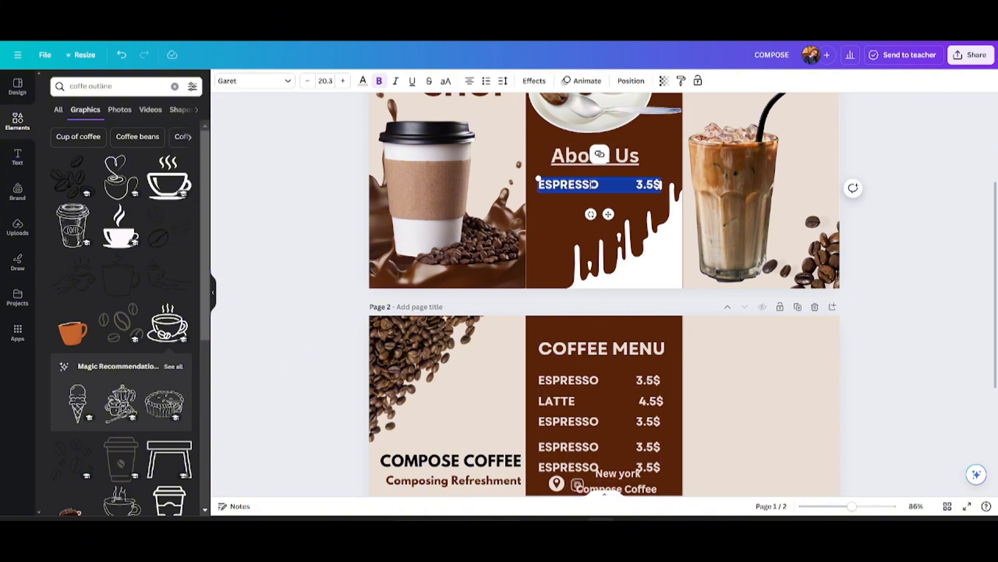
pyautogui.press('BackSpace')
pyautogui.write('Giving')
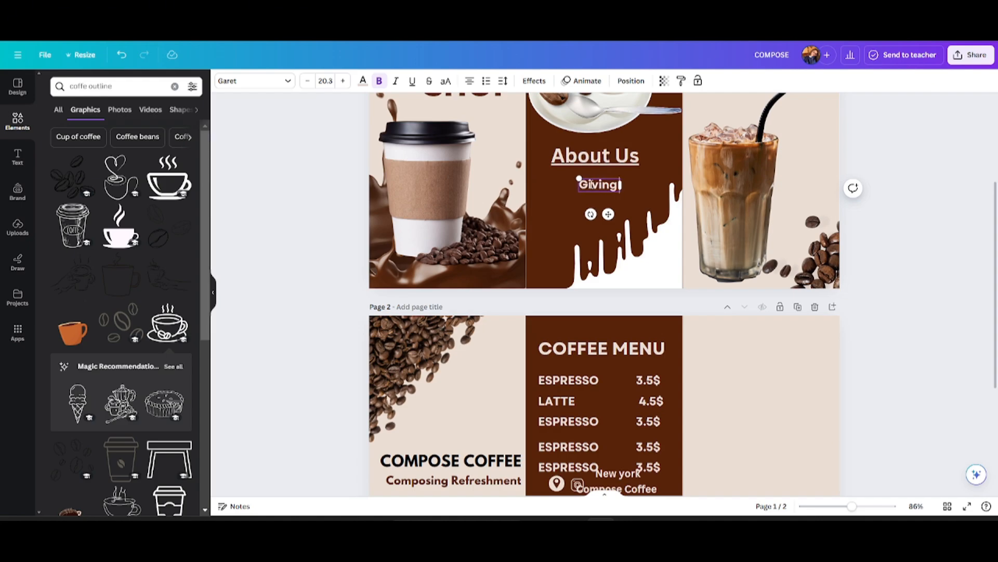
pyautogui.write(' Authentic Coff')
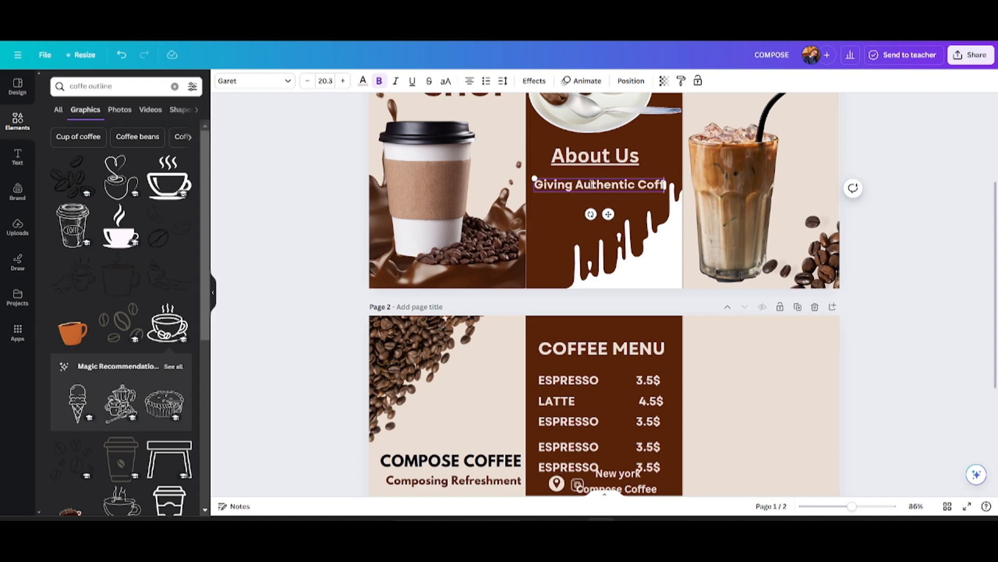
pyautogui.write('e')
pyautogui.press('Return')
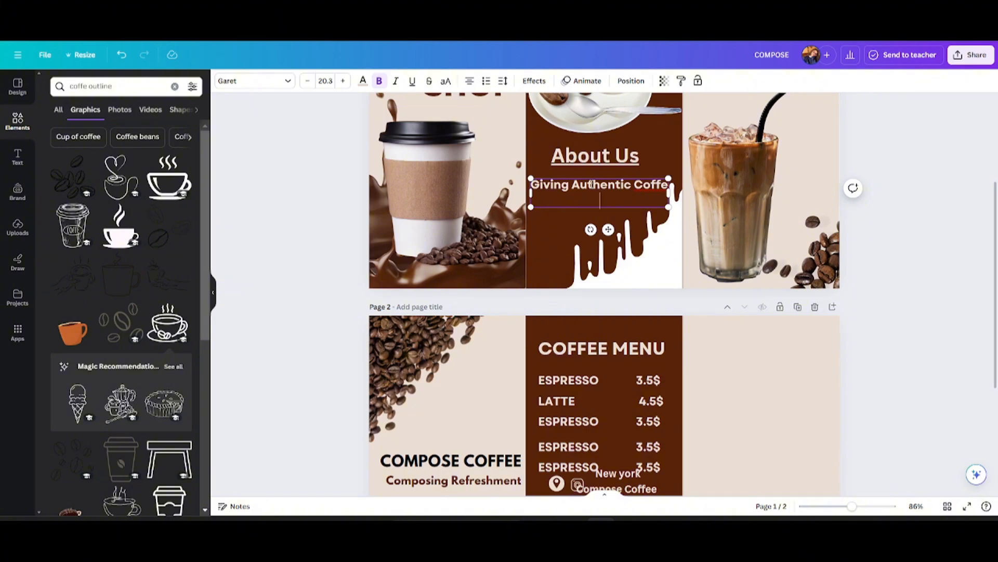
pyautogui.press('BackSpace')
pyautogui.write('. All types o')
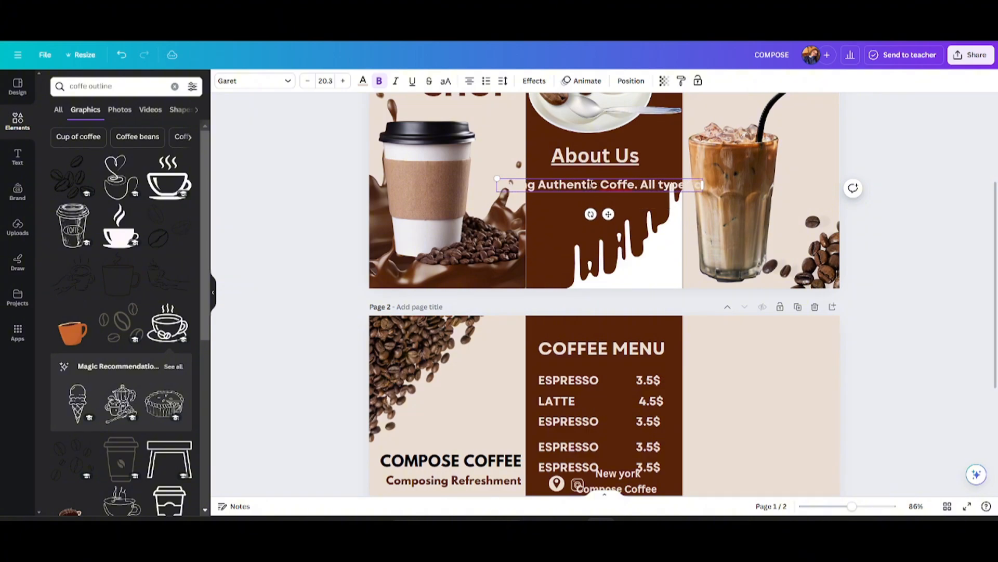
pyautogui.write('f Coffe available')
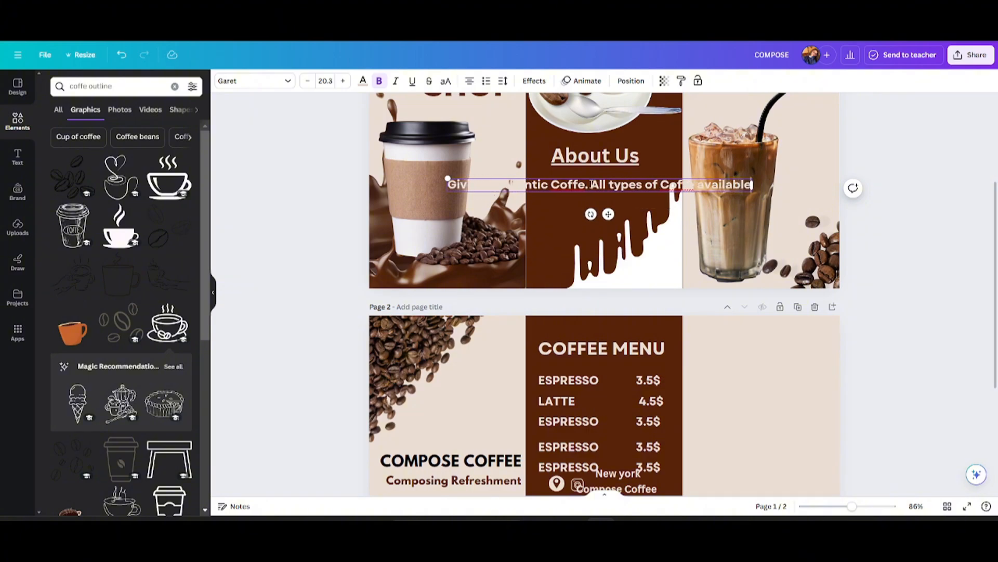
# - Wrap the new About Us text into three lines inside the brown panel, with a font size of 18.6
pyautogui.moveTo(447, 179); pyautogui.dragTo(559, 186)
pyautogui.moveTo(754, 188); pyautogui.dragTo(643, 207)
pyautogui.click(342, 81)
pyautogui.click(343, 81)
pyautogui.click(343, 82)
pyautogui.click(342, 82)
pyautogui.click(343, 81)
pyautogui.click(343, 81)
pyautogui.moveTo(575, 204); pyautogui.dragTo(681, 228)
pyautogui.click(554, 238)
pyautogui.moveTo(617, 205); pyautogui.dragTo(583, 196)
# - Correct the end of the About Us text's first line to Coffee
pyautogui.moveTo(649, 198); pyautogui.dragTo(670, 193)
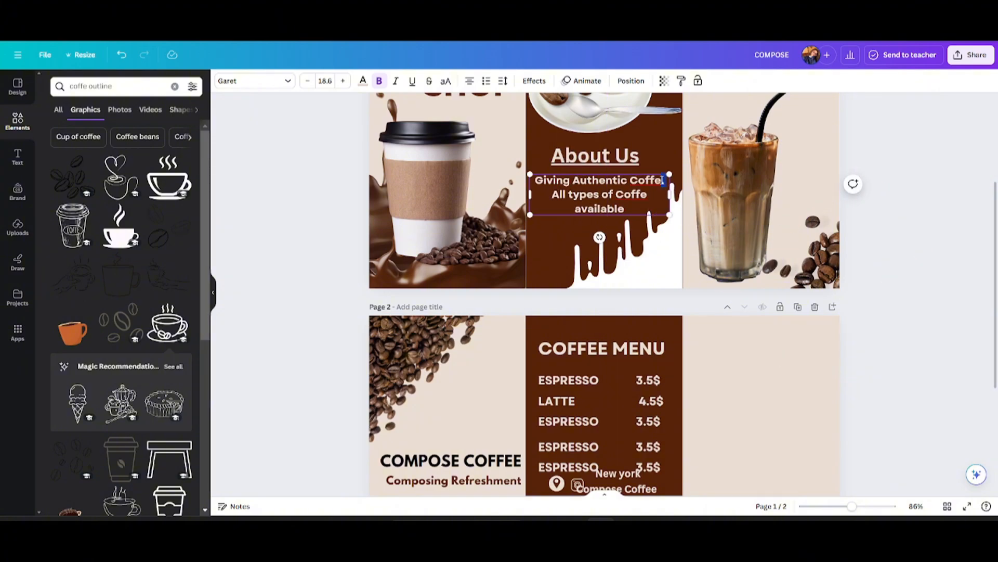
pyautogui.write('.')
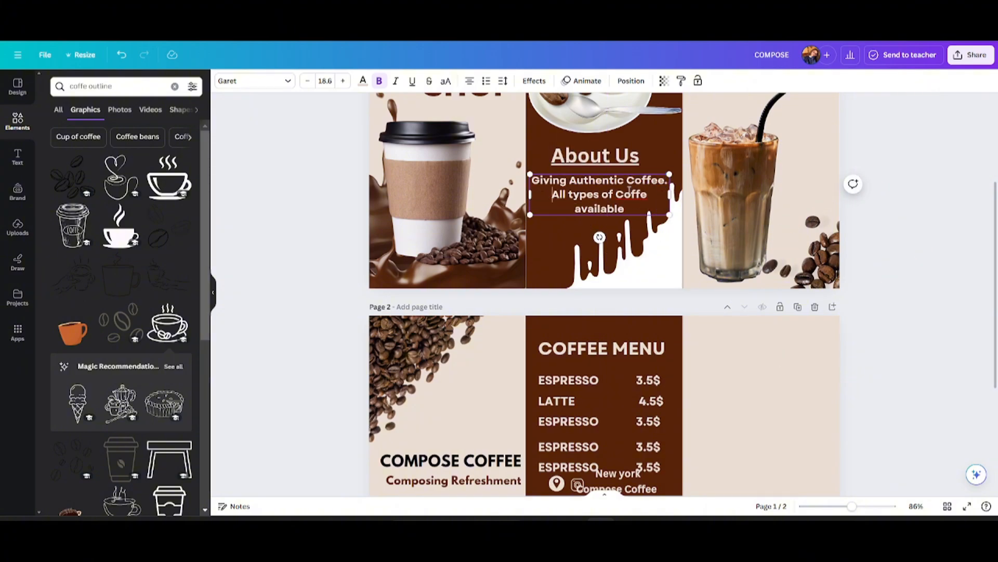
pyautogui.click(905, 188)
# - Arrange the location pin with New york and the Instagram icon with Compose Coffee in two rows below ORDER NOW
pyautogui.scroll(-4, 905, 187)
pyautogui.moveTo(556, 286); pyautogui.dragTo(542, 355)
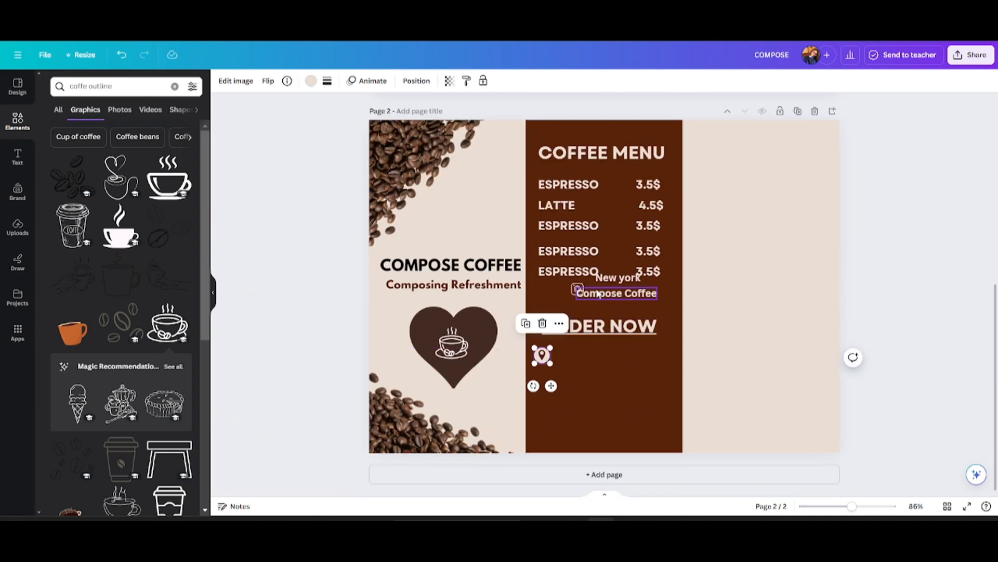
pyautogui.moveTo(616, 293); pyautogui.dragTo(602, 379)
pyautogui.moveTo(577, 289); pyautogui.dragTo(543, 381)
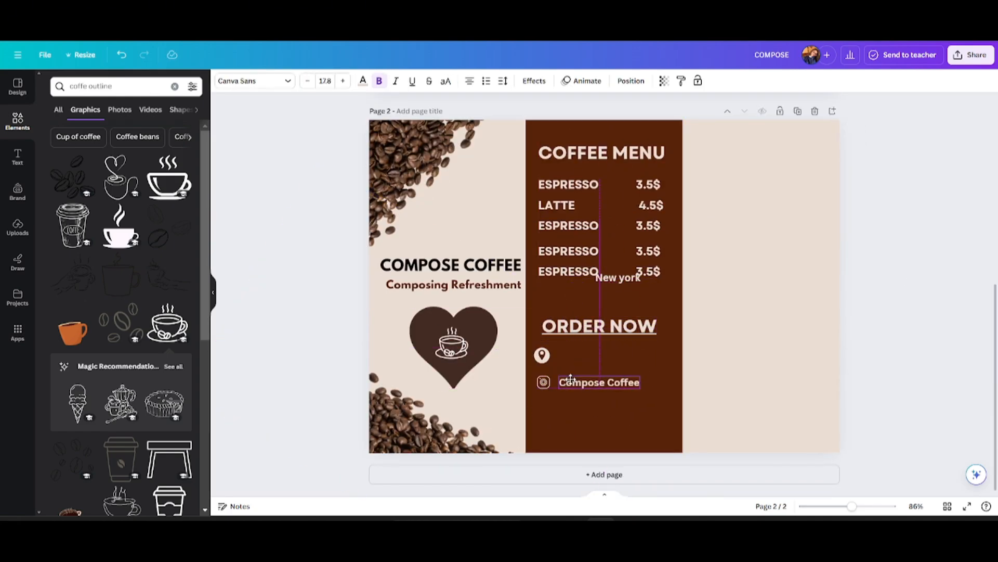
pyautogui.moveTo(617, 282); pyautogui.dragTo(581, 359)
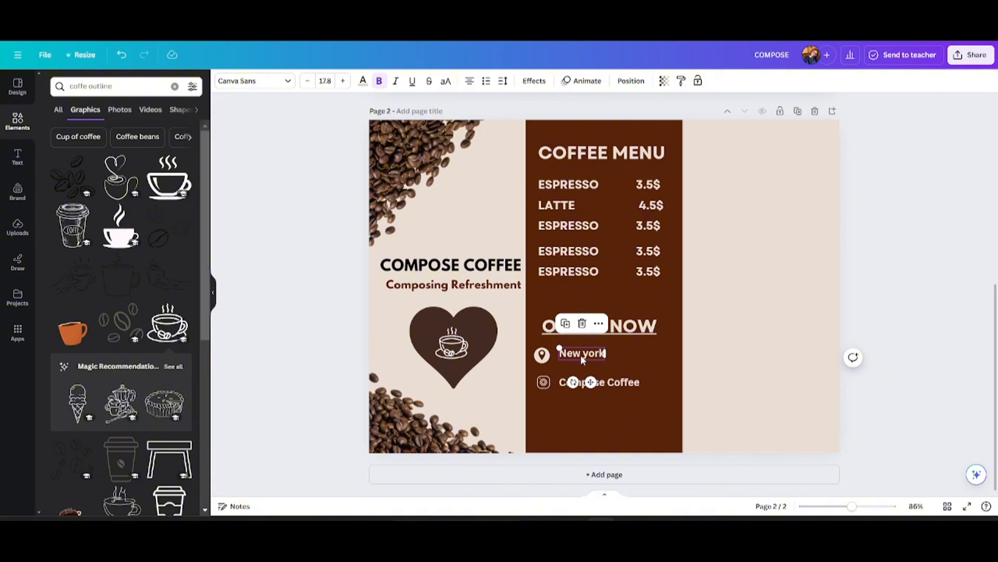
# - Search the elements for website logo and insert the white globe graphic on a black circle
pyautogui.click(175, 86)
pyautogui.write('website logo')
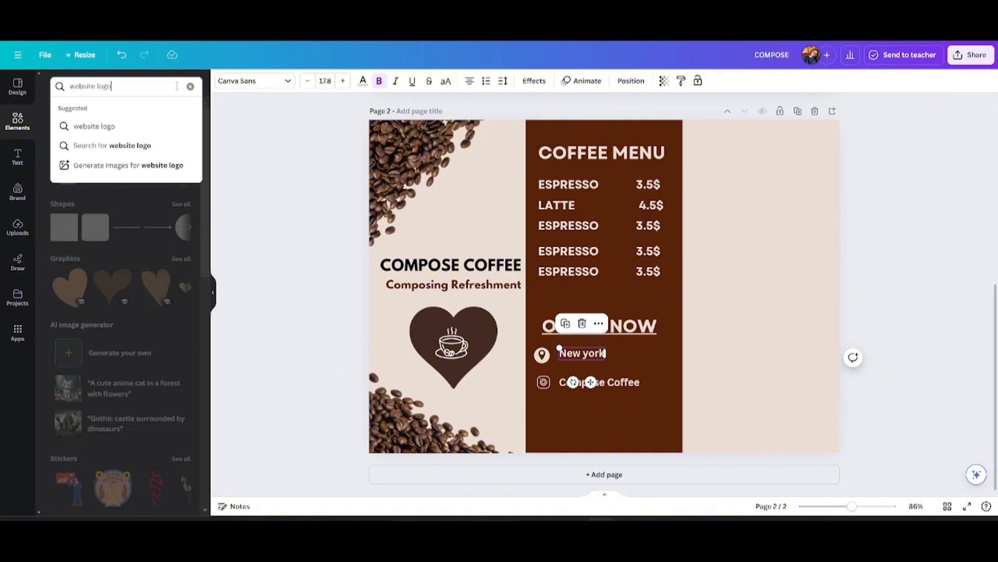
pyautogui.press('Return')
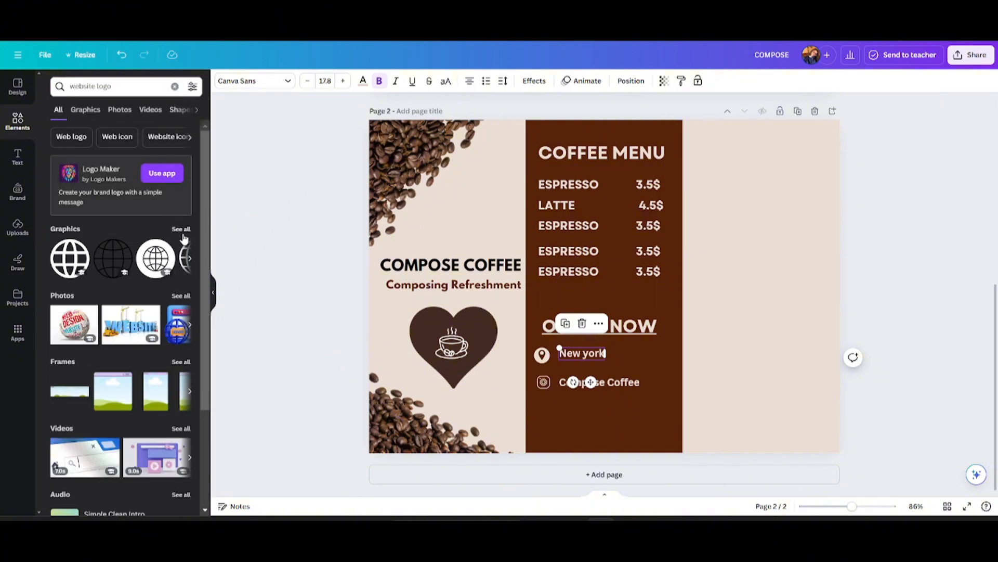
pyautogui.click(169, 294)
# - Recolor the globe graphic with a beige circle and brown #582308 globe lines
pyautogui.click(311, 81)
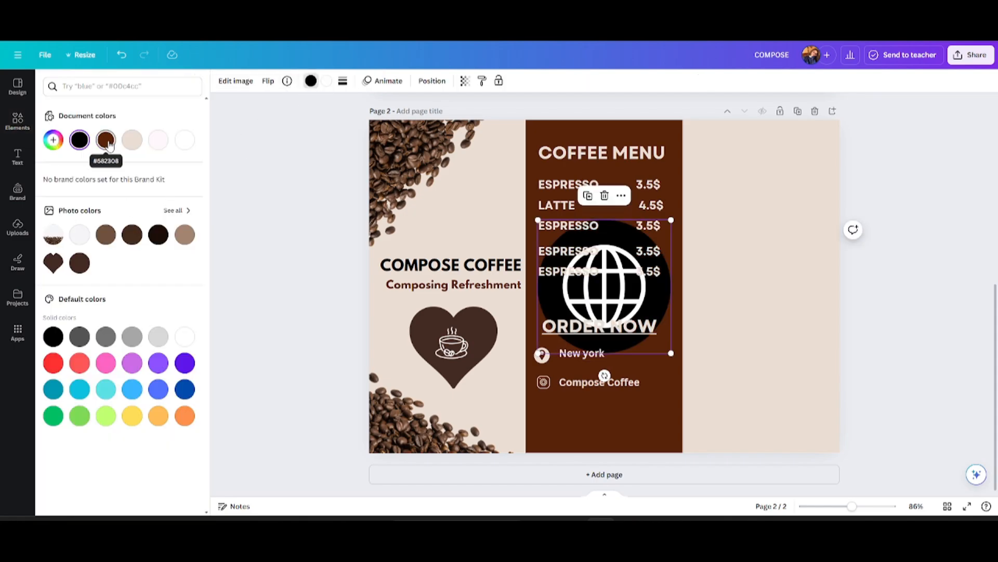
pyautogui.click(132, 139)
pyautogui.click(106, 140)
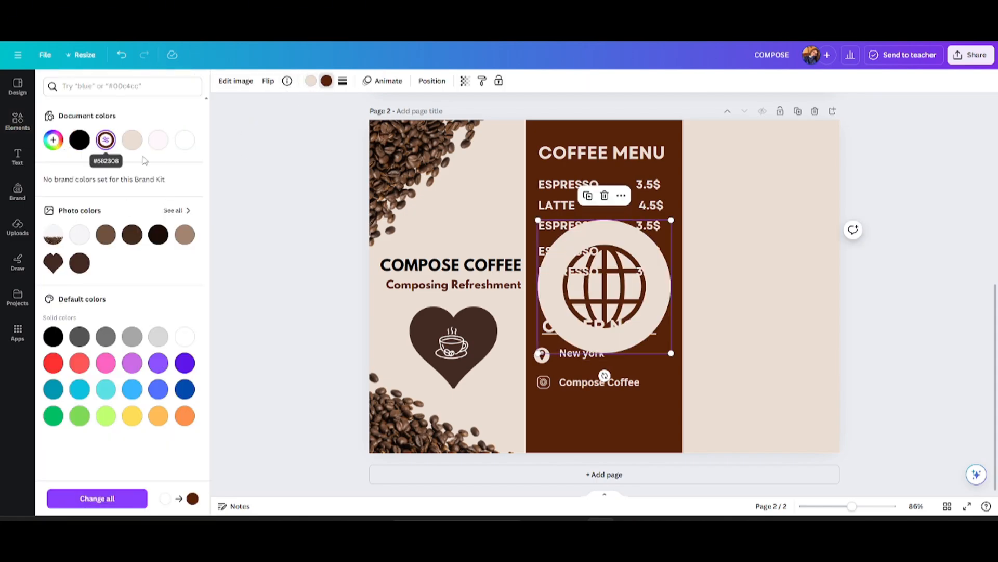
# - Shrink the globe graphic to the size of the contact icons and align it beneath the Instagram icon with even spacing
pyautogui.moveTo(672, 353); pyautogui.dragTo(567, 248)
pyautogui.moveTo(562, 270); pyautogui.dragTo(543, 410)
pyautogui.moveTo(544, 410); pyautogui.dragTo(545, 411)
pyautogui.moveTo(547, 431)
pyautogui.mouseDown()
pyautogui.moveTo(554, 438)
pyautogui.moveTo(552, 413)
pyautogui.moveTo(552, 442)
pyautogui.mouseUp()
pyautogui.click(547, 395)
pyautogui.click(545, 386)
pyautogui.click(573, 426)
pyautogui.click(546, 410)
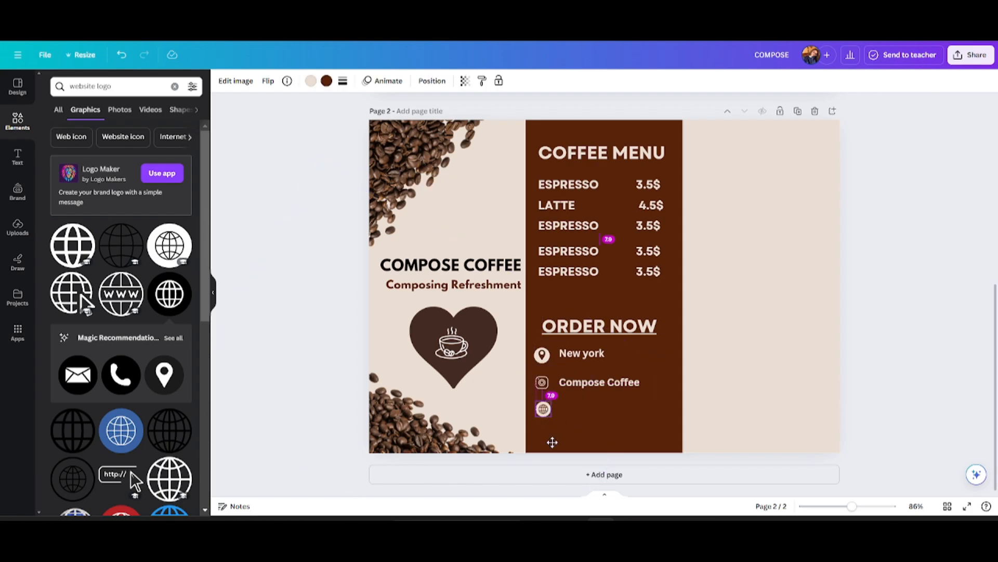
# - Duplicate the Compose Coffee text beside the globe icon and line up the contact texts along their left edges
pyautogui.click(610, 383)
pyautogui.click(584, 353)
pyautogui.moveTo(614, 417)
pyautogui.mouseDown()
pyautogui.moveTo(599, 438)
pyautogui.moveTo(606, 411)
pyautogui.mouseUp()
pyautogui.click(565, 383)
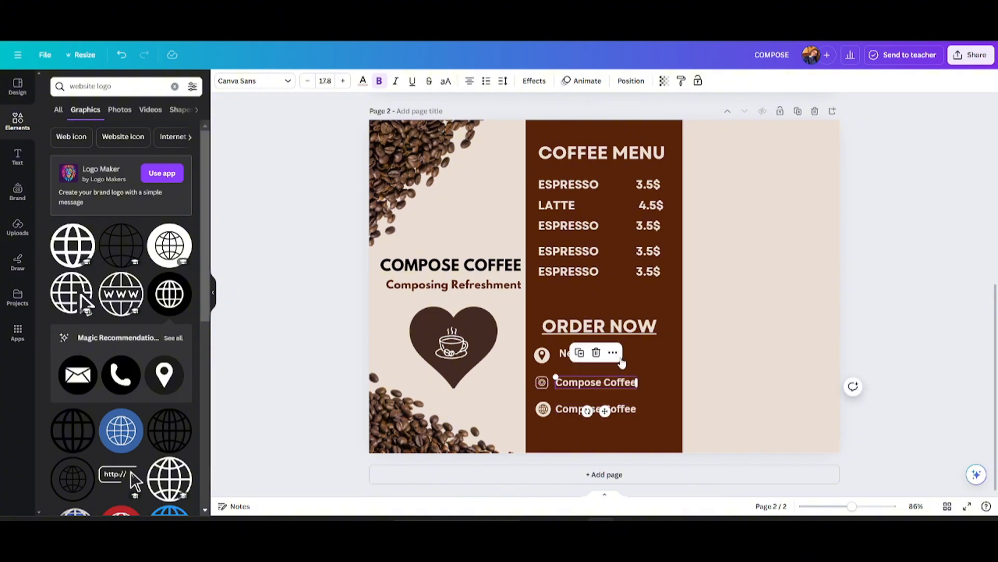
pyautogui.click(622, 363)
pyautogui.doubleClick(595, 409)
pyautogui.write('www.compose')
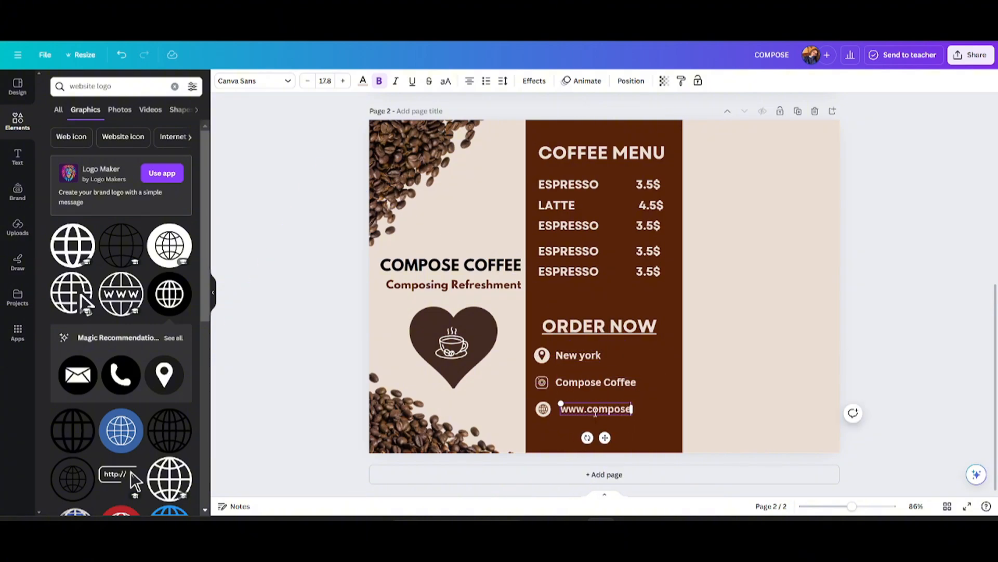
pyautogui.write('coffe.com')
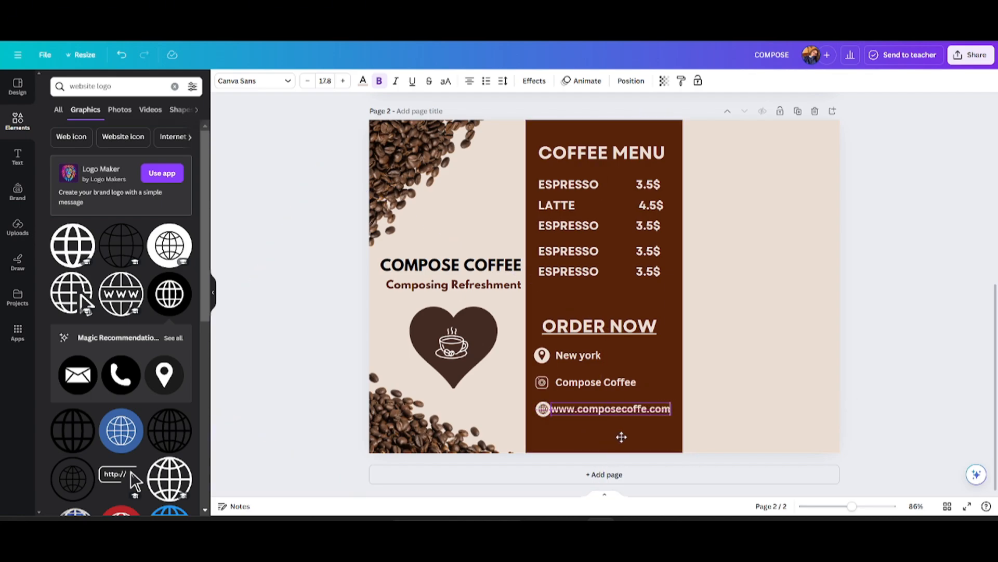
# - Search the elements for "coffee sack" and add the photo of a burlap sack spilling coffee beans to page 2
pyautogui.click(965, 278)
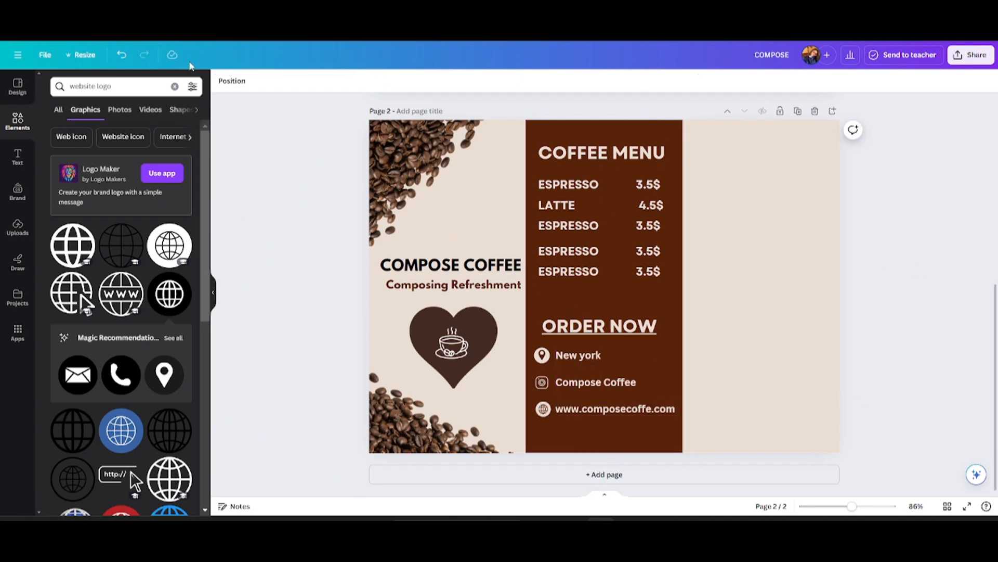
pyautogui.click(174, 87)
pyautogui.write('coffee sack')
pyautogui.press('Return')
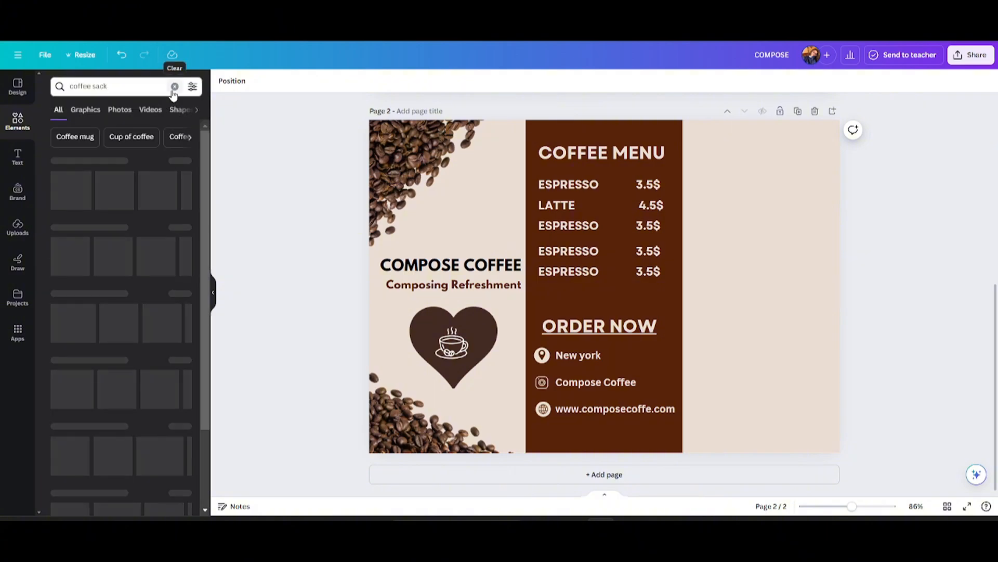
pyautogui.click(82, 254)
pyautogui.moveTo(754, 228); pyautogui.dragTo(841, 318)
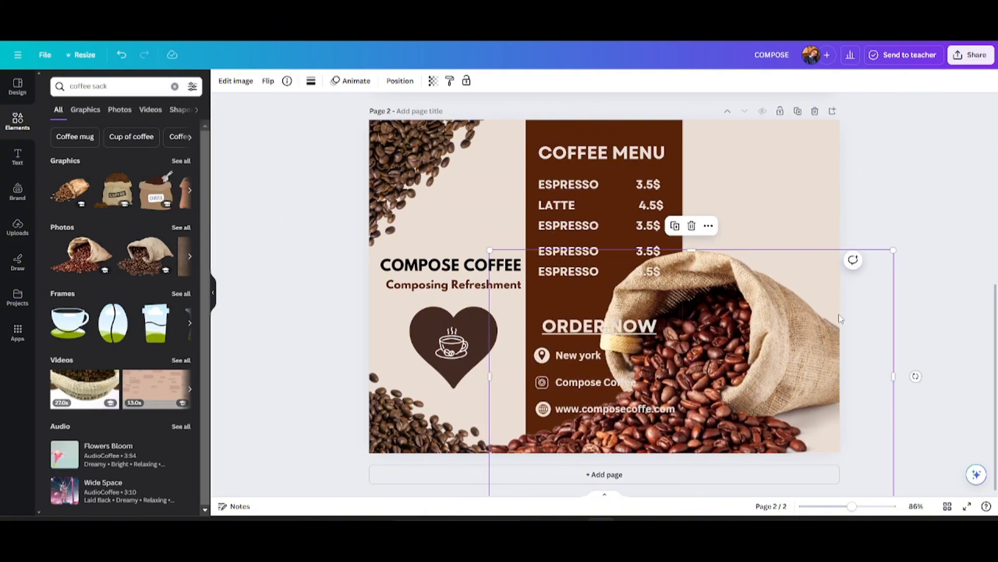
# - Shrink the coffee sack photo and fit it into the lower outer corner of the empty beige panel on page 2
pyautogui.moveTo(894, 251); pyautogui.dragTo(733, 456)
pyautogui.moveTo(657, 432); pyautogui.dragTo(835, 382)
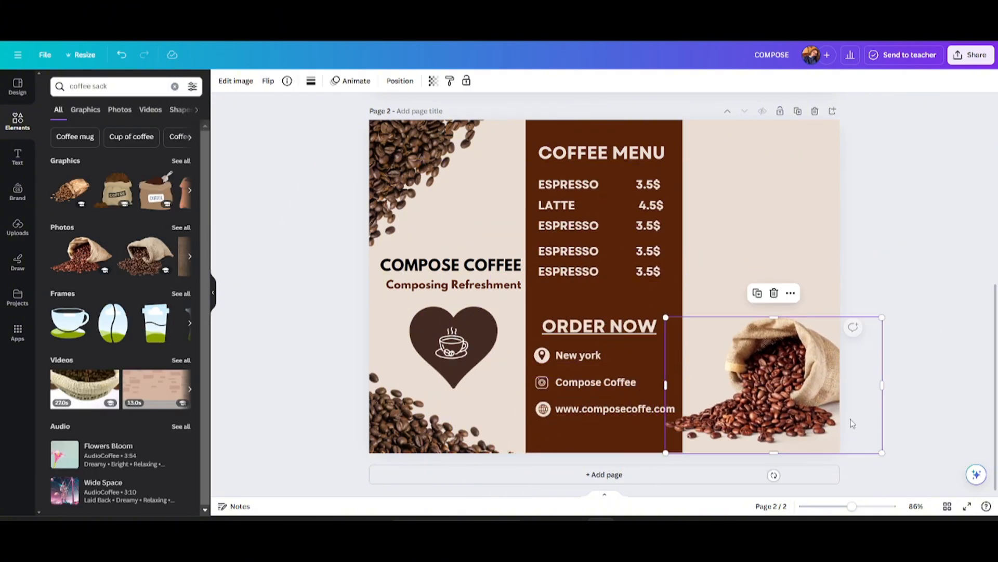
pyautogui.moveTo(774, 473)
pyautogui.mouseDown()
pyautogui.moveTo(757, 489)
pyautogui.moveTo(774, 489)
pyautogui.mouseUp()
pyautogui.moveTo(787, 387); pyautogui.dragTo(805, 403)
pyautogui.click(895, 244)
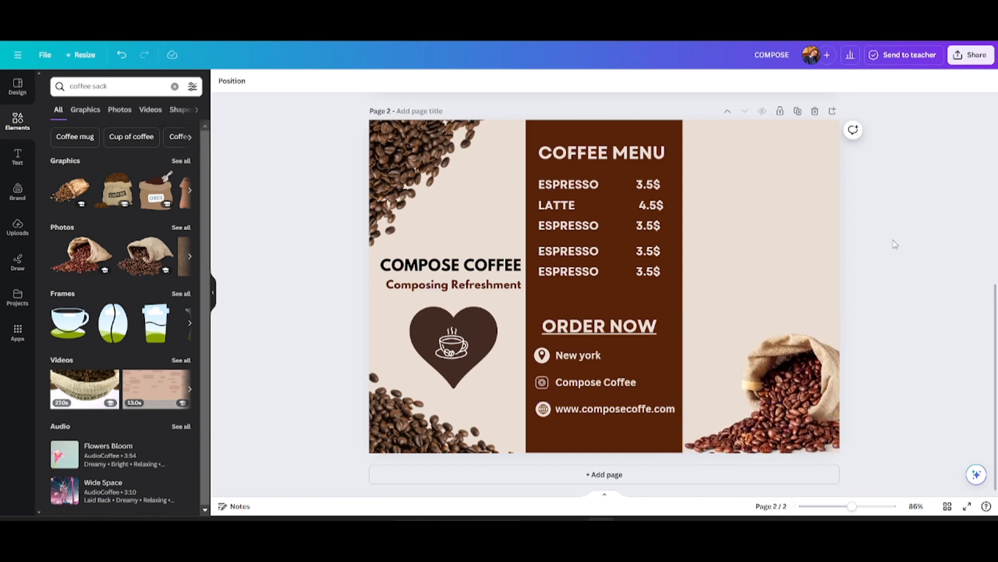
# - Duplicate the COMPOSE COFFEE heading onto the empty beige panel, change its text to OUR SERVICES and centre it above the coffee sack
pyautogui.click(422, 266)
pyautogui.click(406, 237)
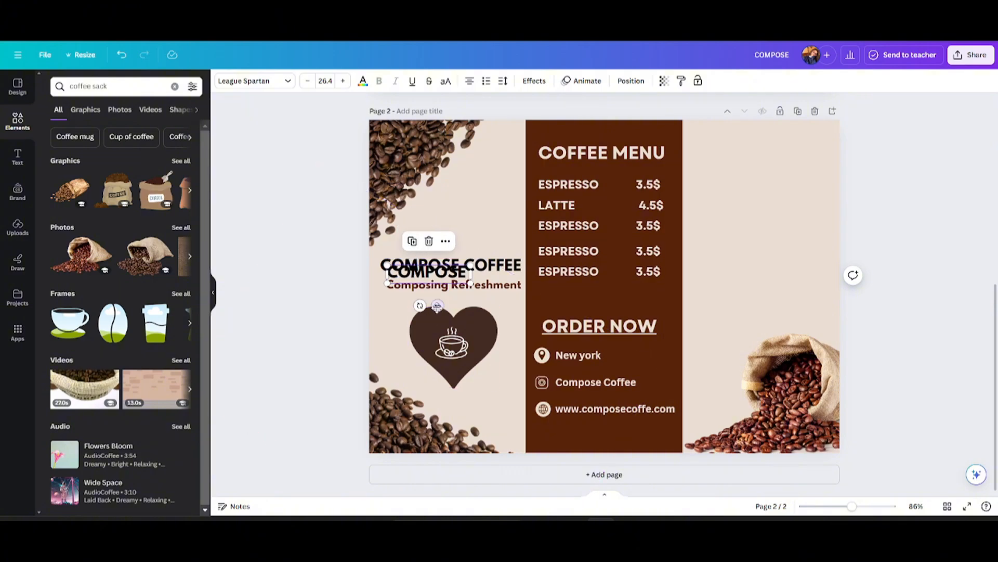
pyautogui.moveTo(439, 307); pyautogui.dragTo(768, 259)
pyautogui.doubleClick(751, 222)
pyautogui.write('Our')
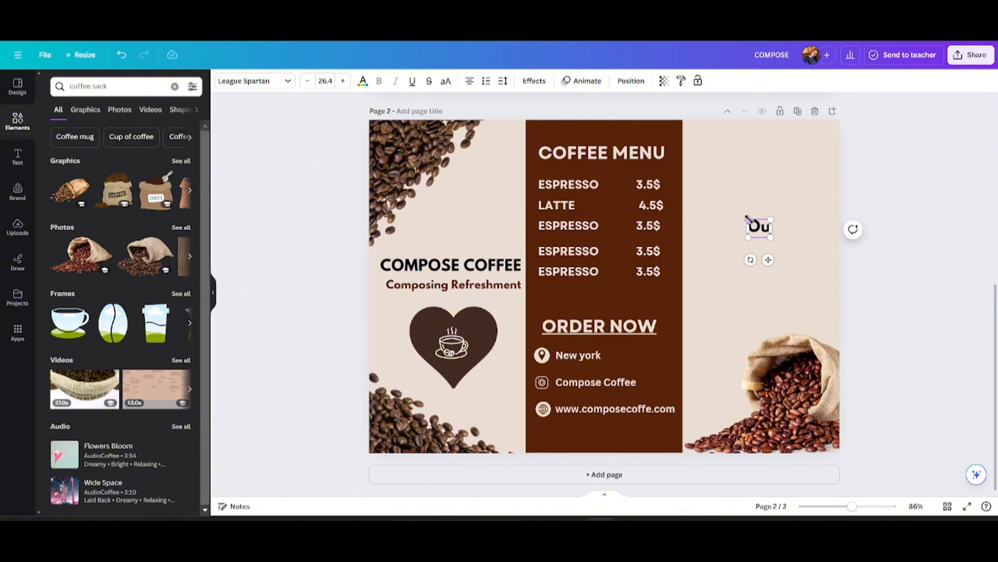
pyautogui.write(' Services')
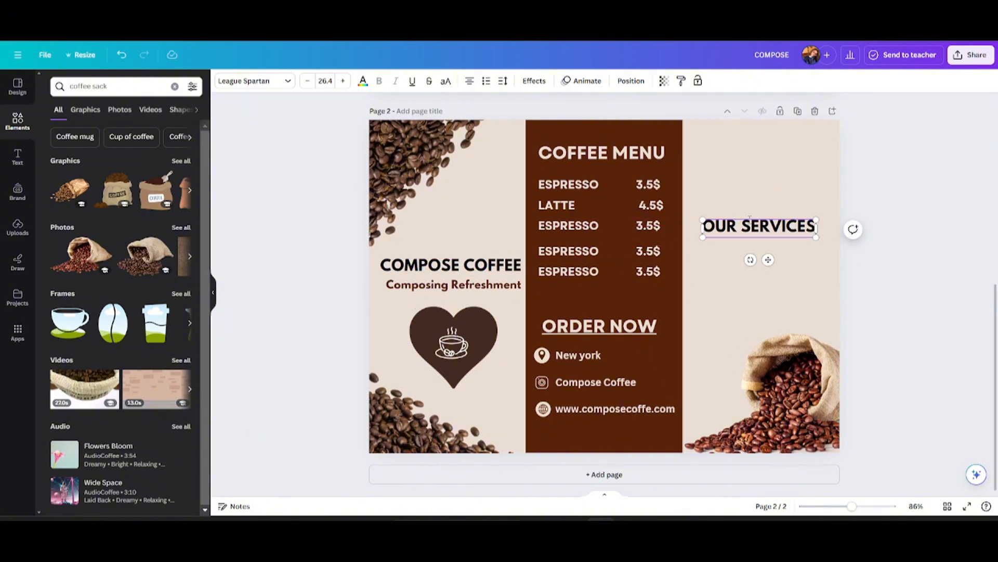
pyautogui.moveTo(770, 225); pyautogui.dragTo(772, 259)
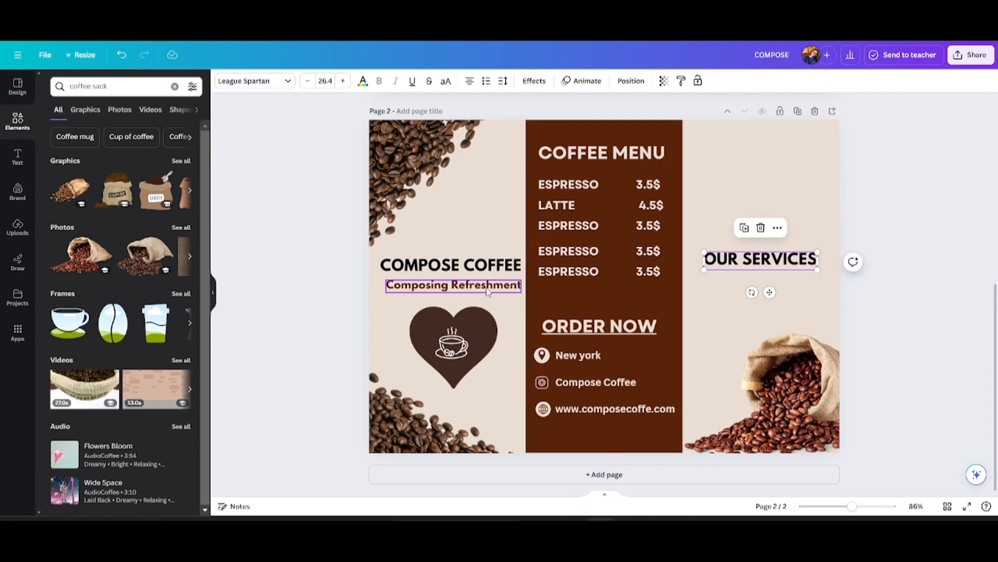
# - Duplicate the Composing Refreshment tagline beneath OUR SERVICES and change its text to HOME DELIVERY IS AVAILABLE
pyautogui.click(454, 285)
pyautogui.click(436, 257)
pyautogui.moveTo(468, 321); pyautogui.dragTo(770, 313)
pyautogui.doubleClick(748, 284)
pyautogui.write('H')
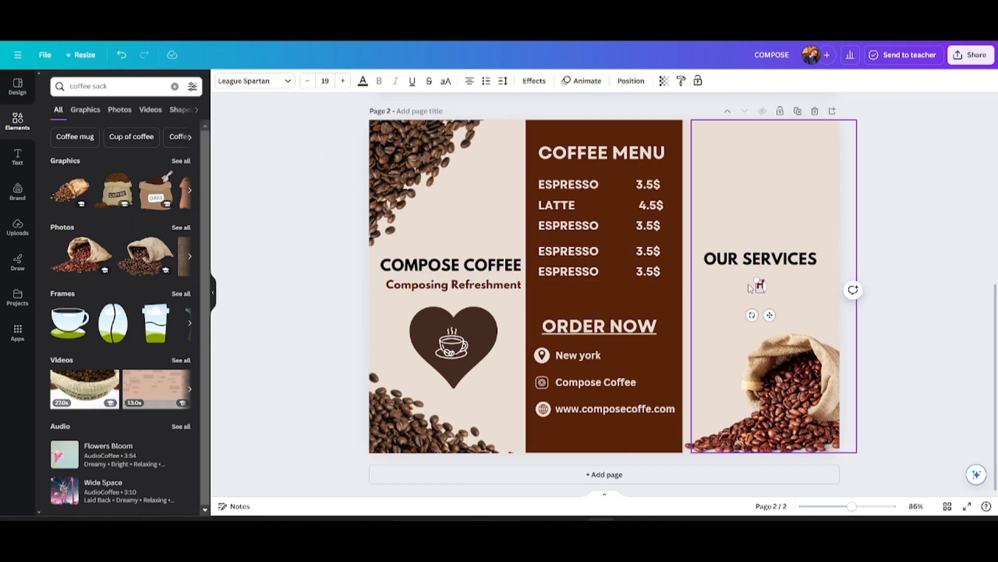
pyautogui.write('OME DELIVERY IS AVAILABLE')
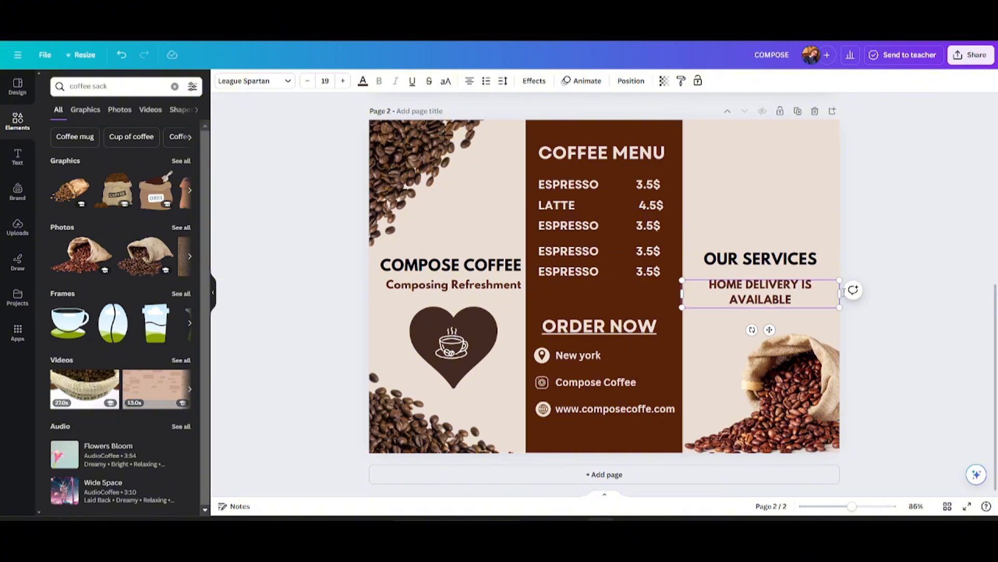
pyautogui.click(881, 212)
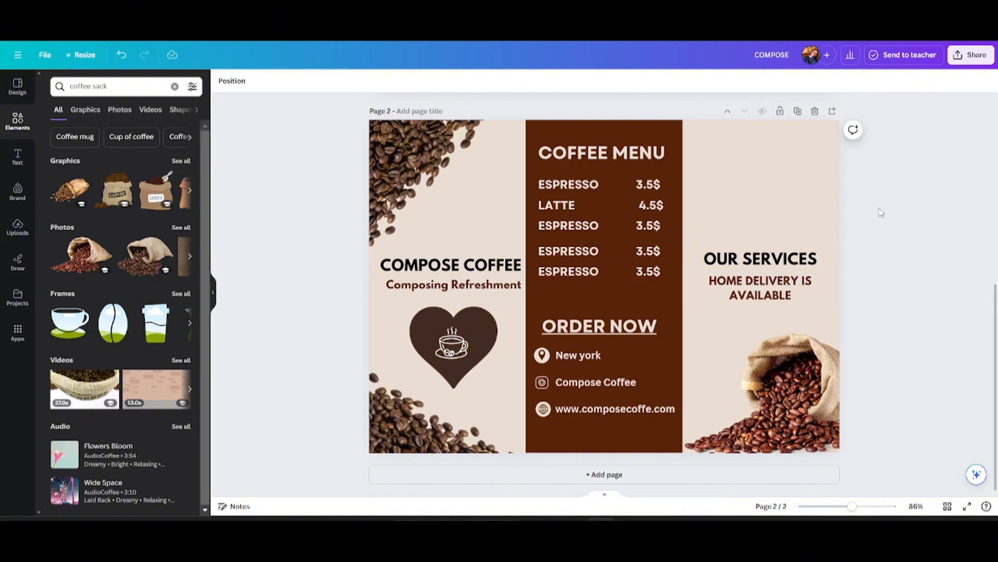
# - Search the photos for "COFFE CUP" and add the photo of a white latte cup on a saucer to page 2
pyautogui.click(175, 86)
pyautogui.write('COFFE CUP')
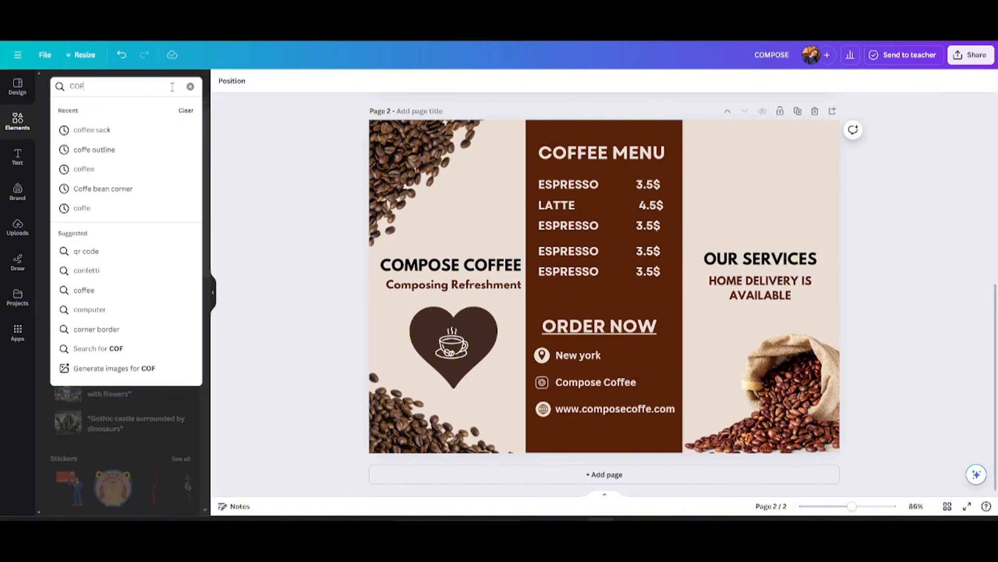
pyautogui.press('Return')
pyautogui.click(118, 110)
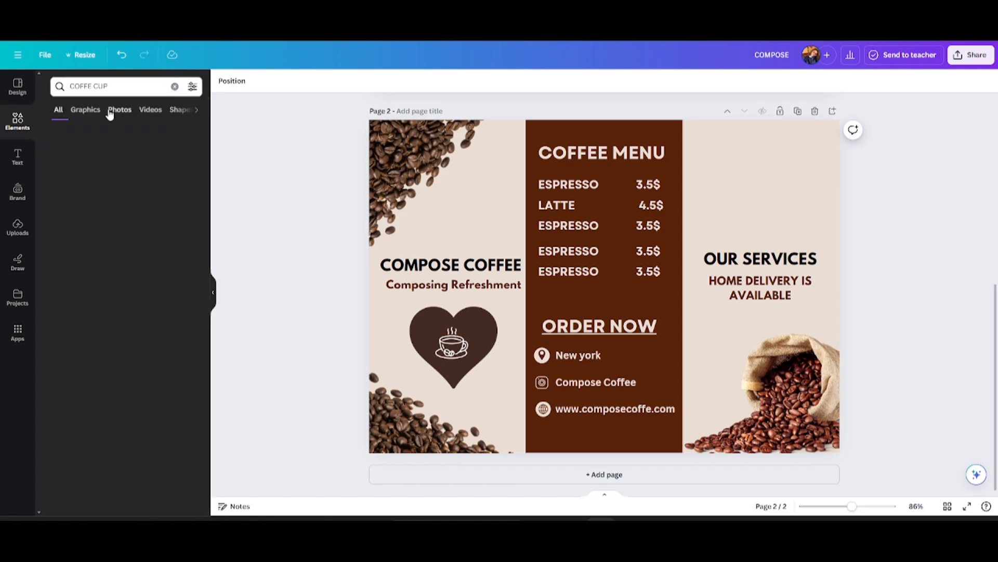
pyautogui.click(160, 230)
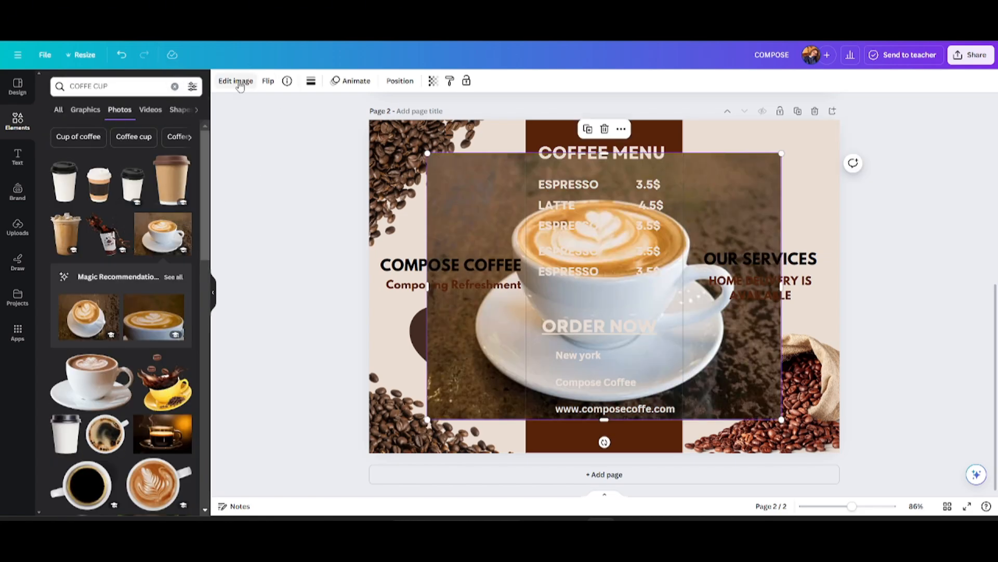
# - Remove the latte cup photo's background, shrink the cup and place it above the OUR SERVICES heading
pyautogui.click(236, 81)
pyautogui.moveTo(722, 221); pyautogui.dragTo(909, 131)
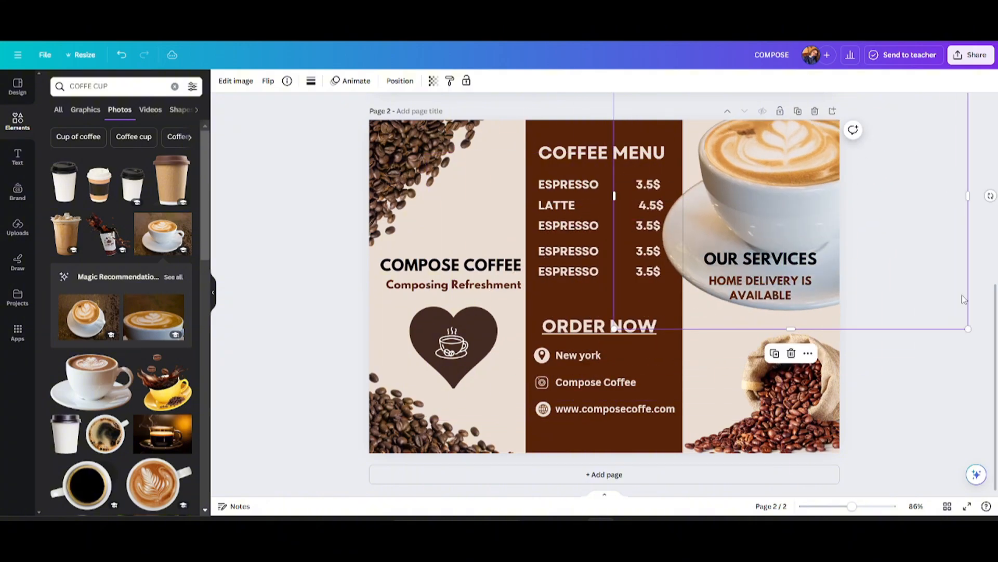
pyautogui.moveTo(969, 329); pyautogui.dragTo(806, 207)
pyautogui.moveTo(721, 163); pyautogui.dragTo(772, 206)
pyautogui.click(936, 221)
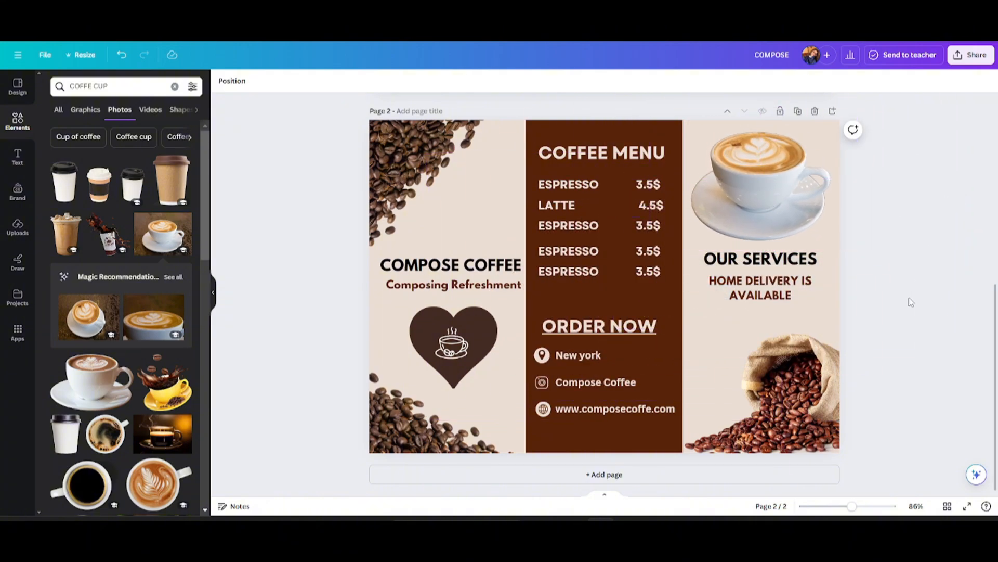
# - Set up a PNG download of the brochure design with only page 1 selected
pyautogui.scroll(5, 872, 345)
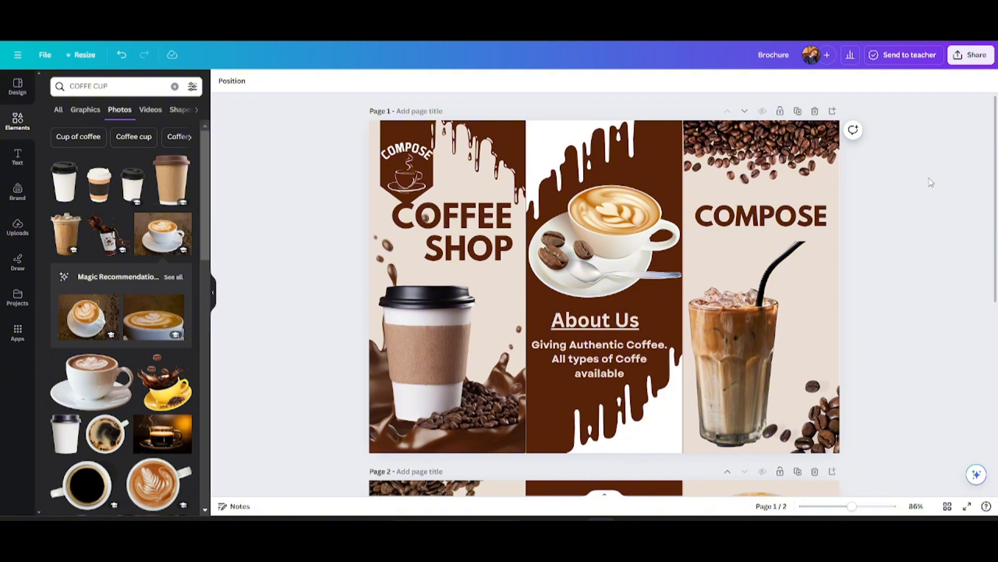
pyautogui.click(974, 60)
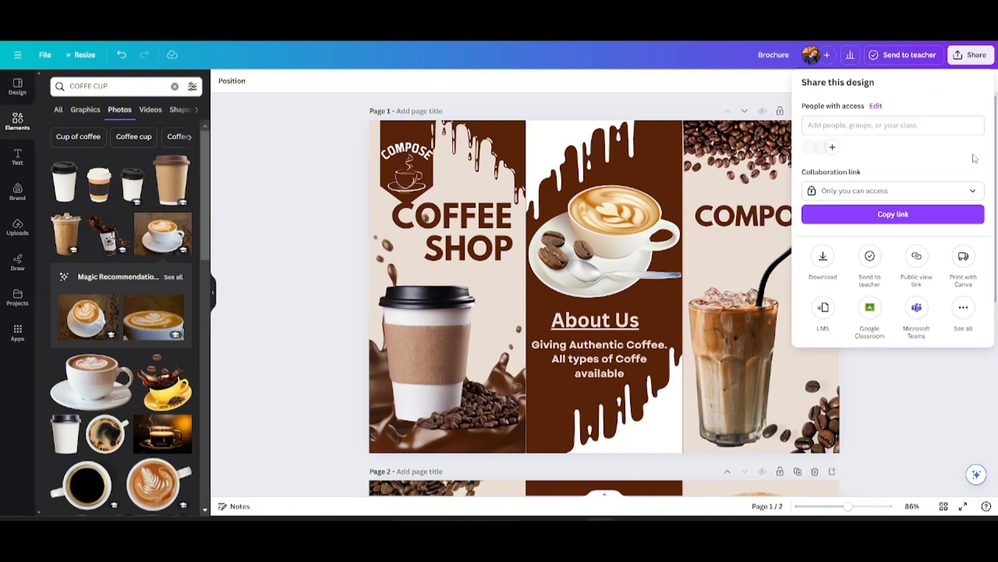
pyautogui.click(823, 260)
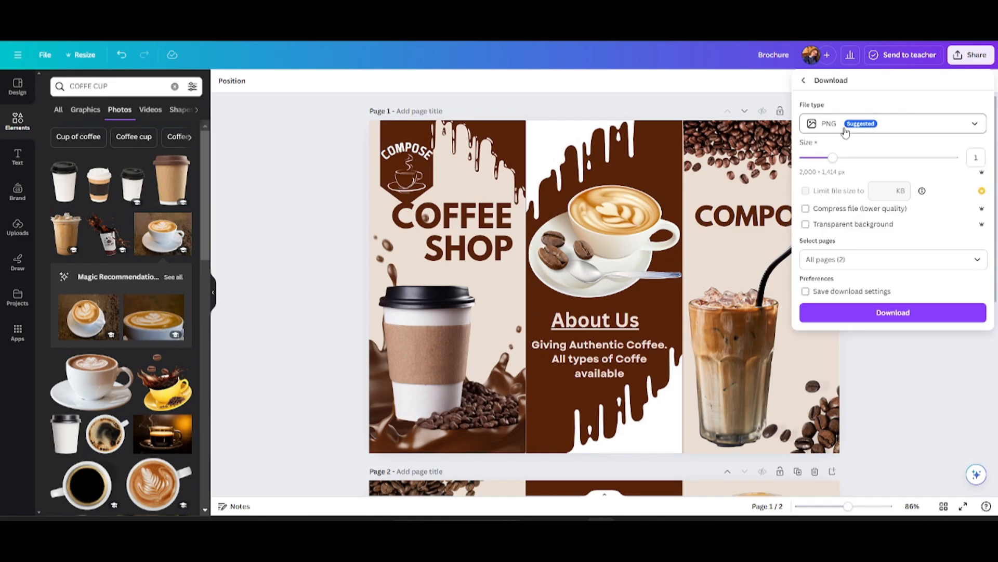
pyautogui.click(915, 127)
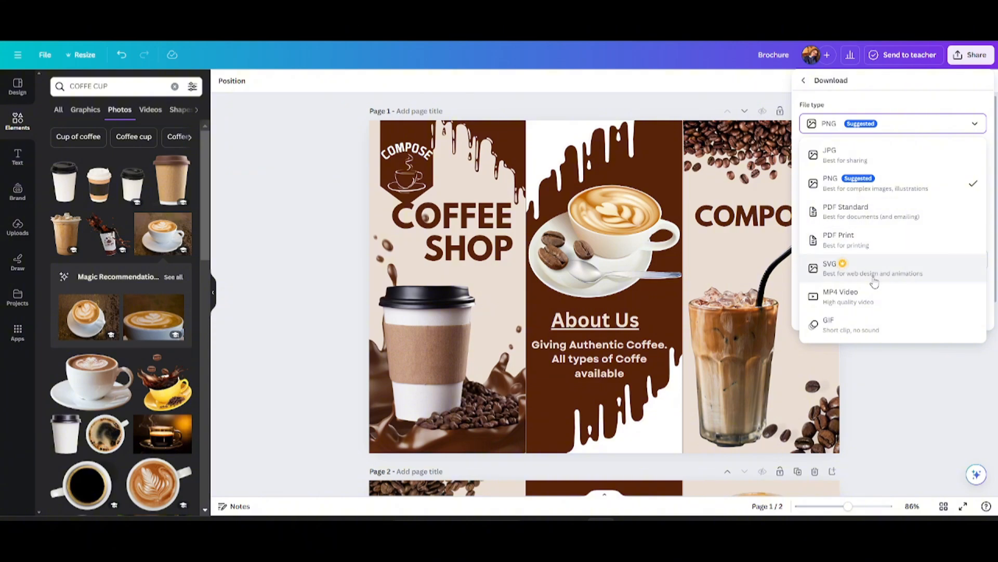
pyautogui.click(863, 190)
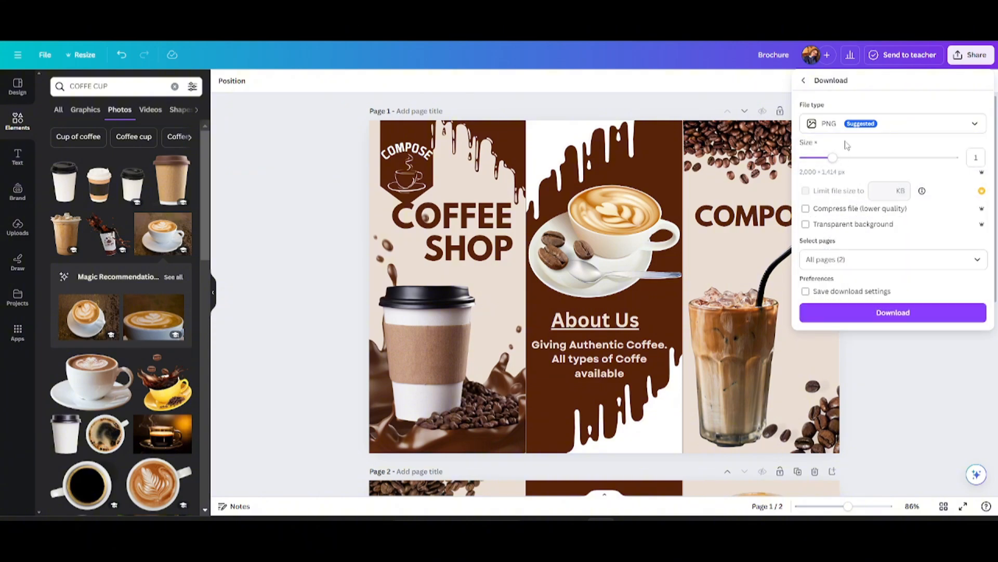
pyautogui.click(921, 260)
pyautogui.click(869, 337)
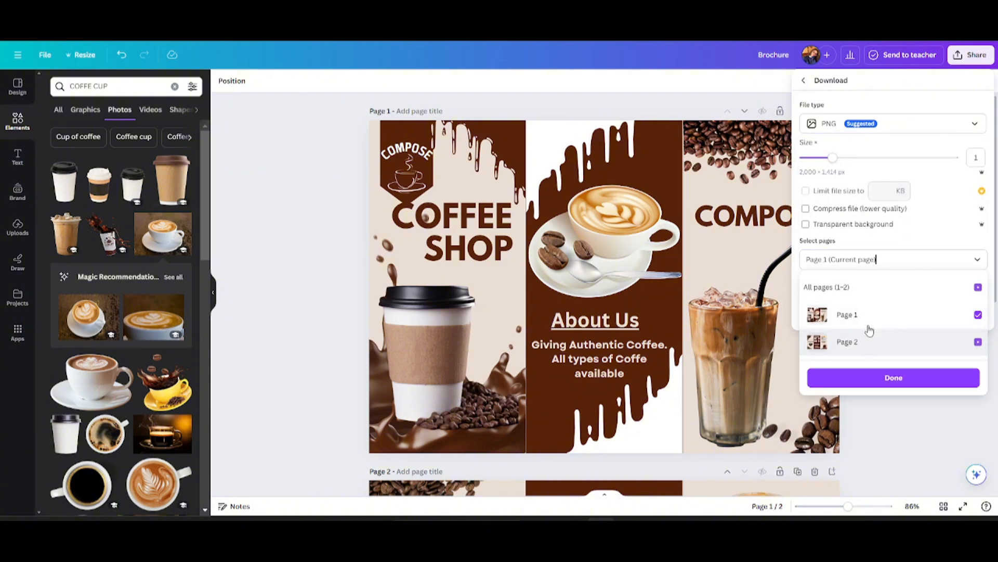
pyautogui.click(893, 378)
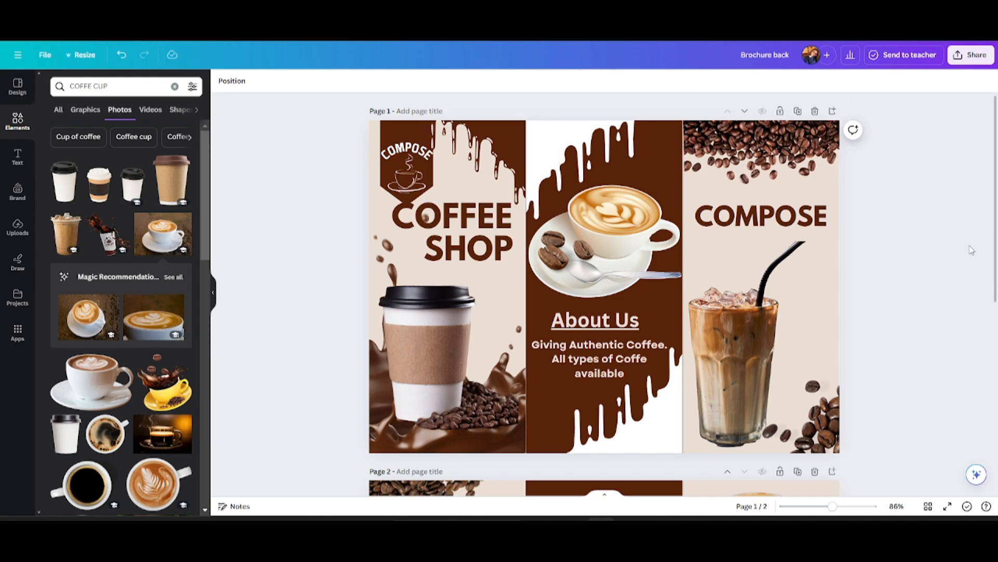
pyautogui.scroll(-8, 962, 249)
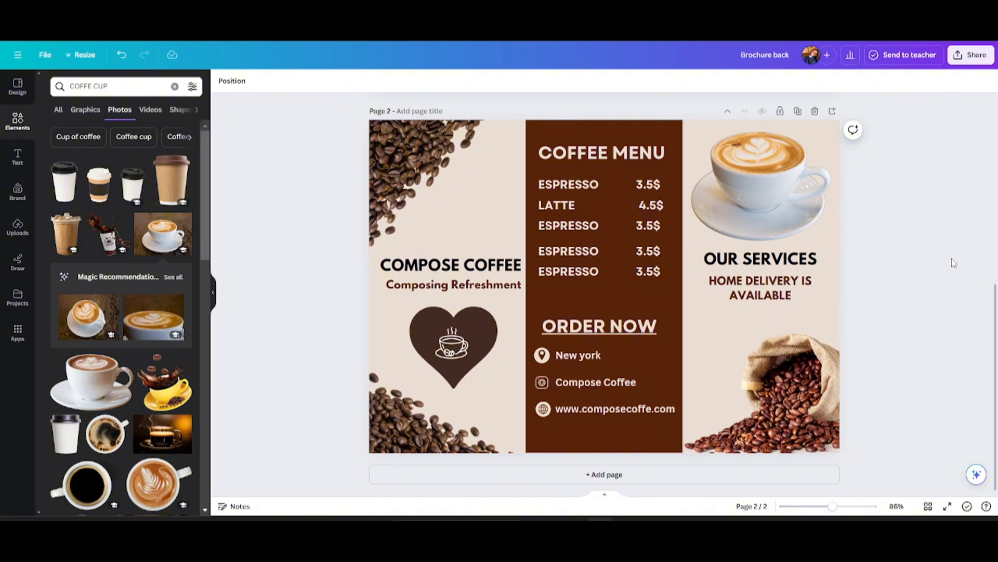
pyautogui.scroll(7, 954, 262)
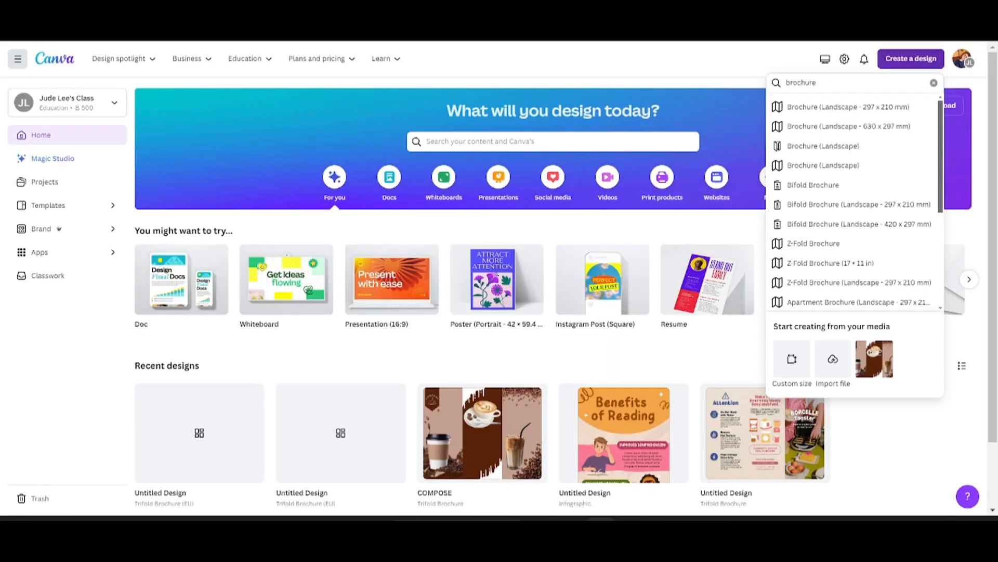
# - Open the Mockups app and choose the recently used mockup of two hands holding an open trifold brochure
pyautogui.click(65, 252)
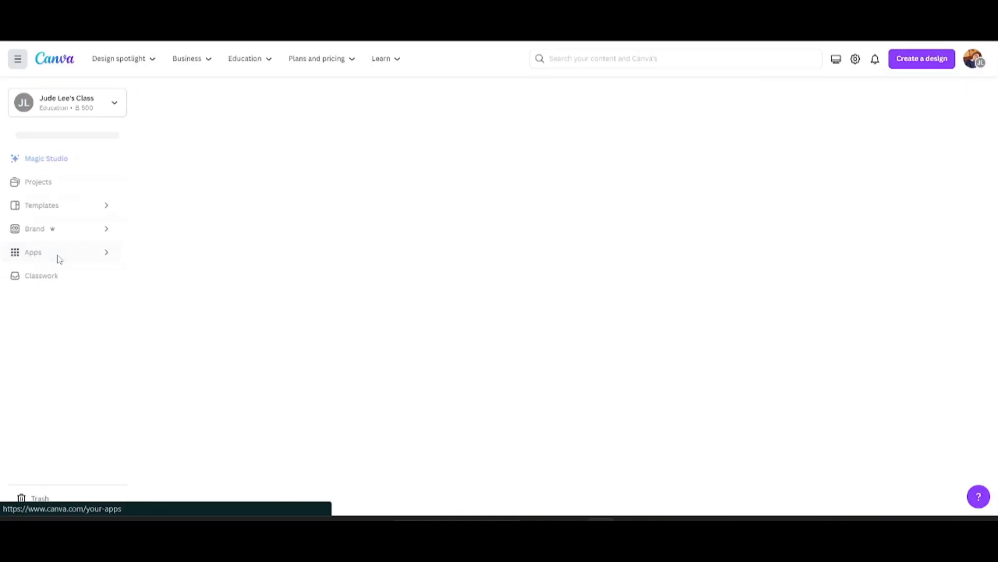
pyautogui.click(46, 466)
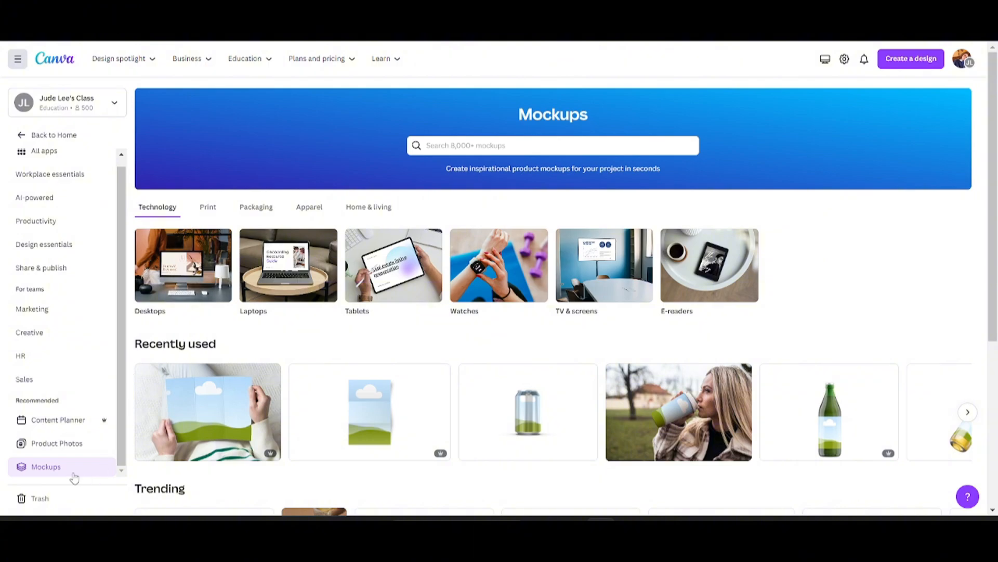
pyautogui.scroll(-5, 46, 331)
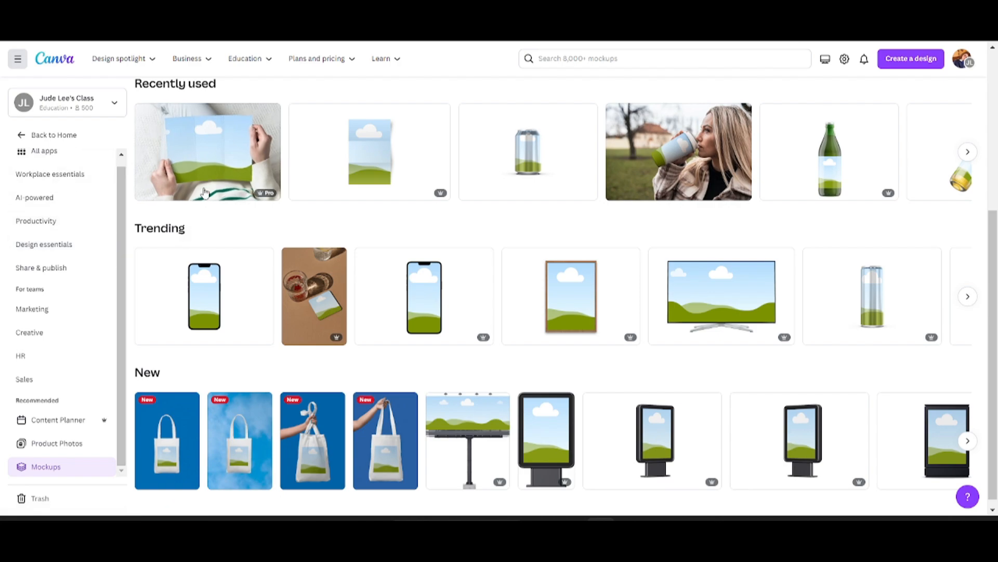
pyautogui.click(225, 161)
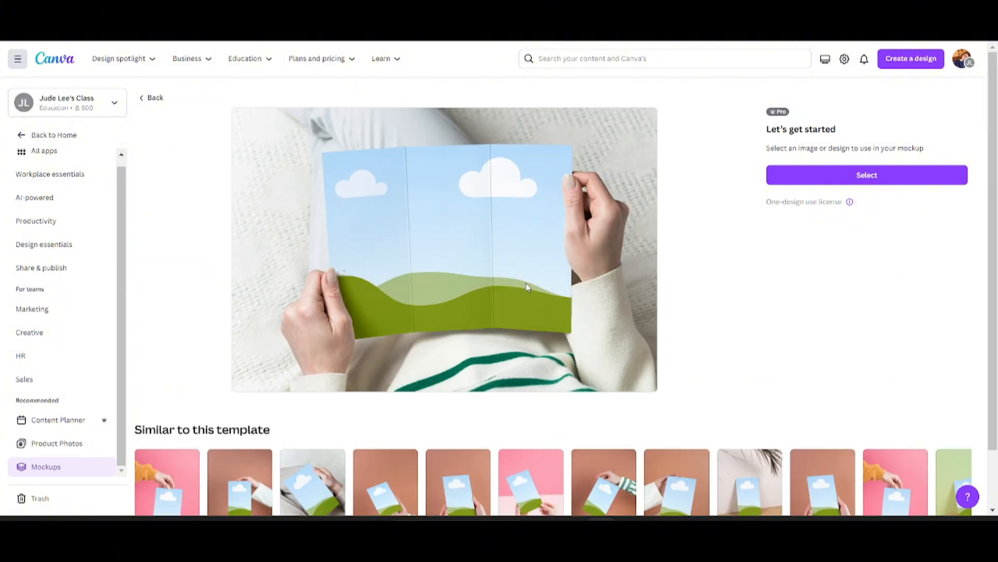
# - Upload the exported brochure pages and select the COFFEE SHOP front page image for the trifold mockup
pyautogui.click(893, 180)
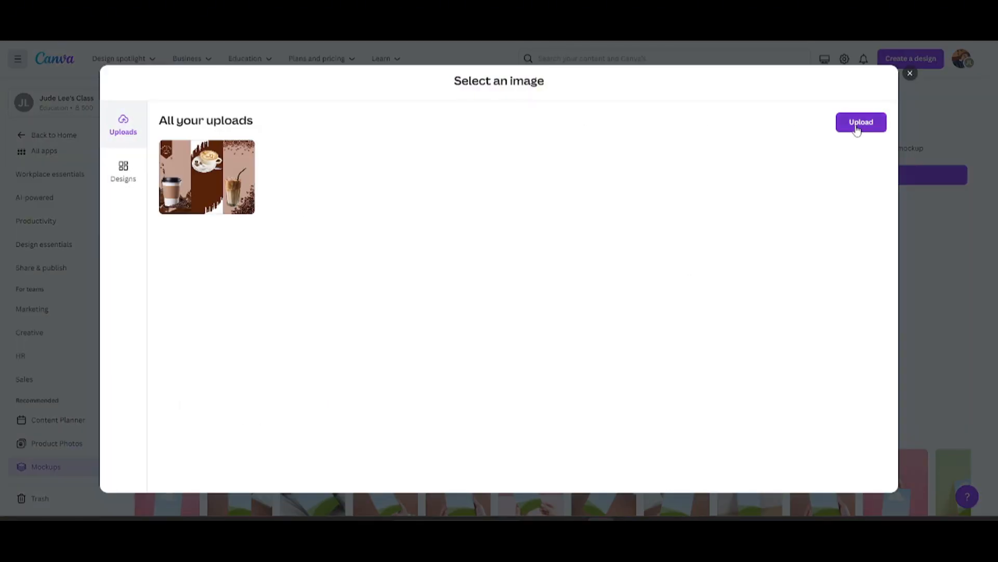
pyautogui.click(858, 125)
pyautogui.doubleClick(194, 99)
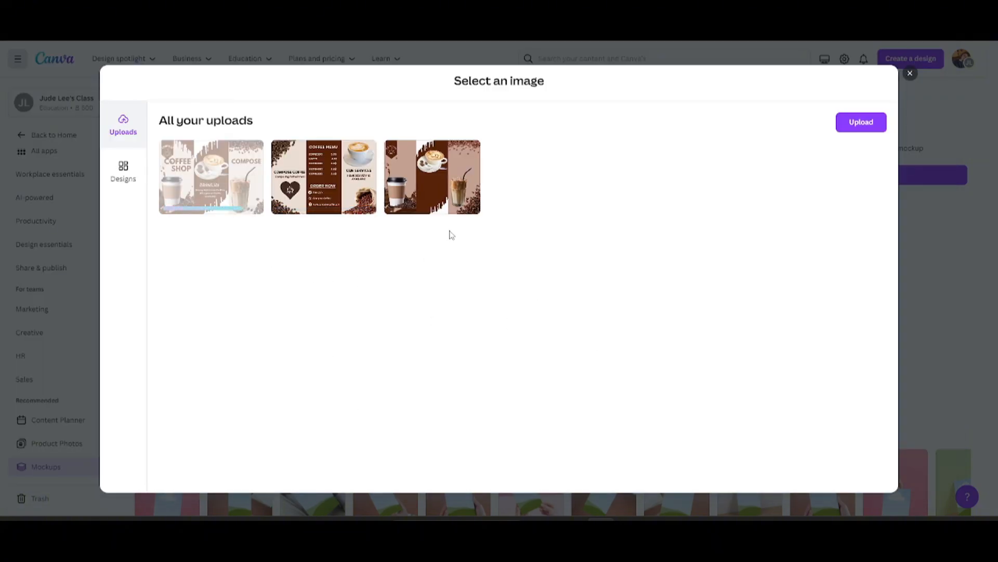
pyautogui.click(215, 186)
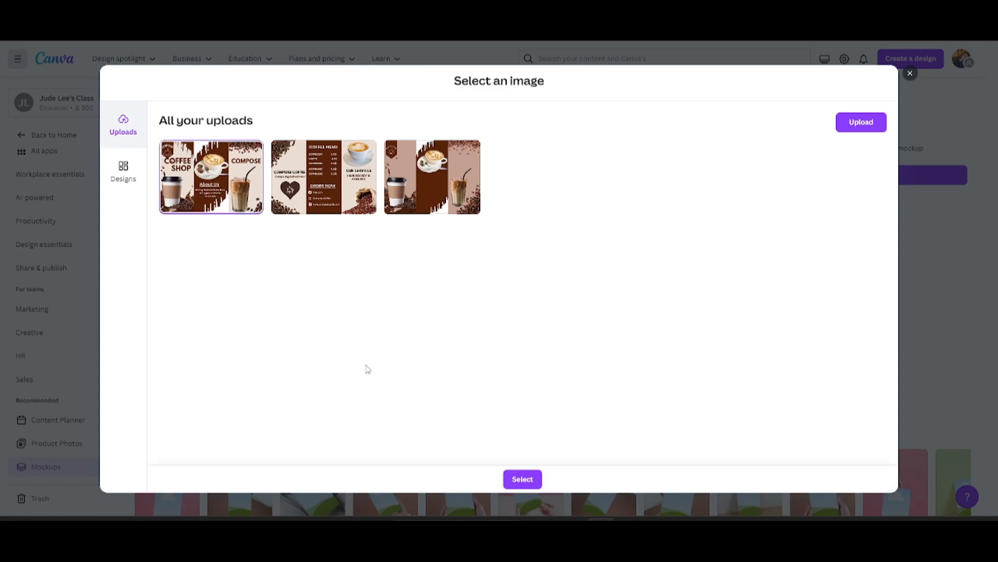
pyautogui.click(517, 480)
# - Switch to the Upload & Design mockup editor and fold the 3D trifold brochure preview further closed
pyautogui.click(785, 195)
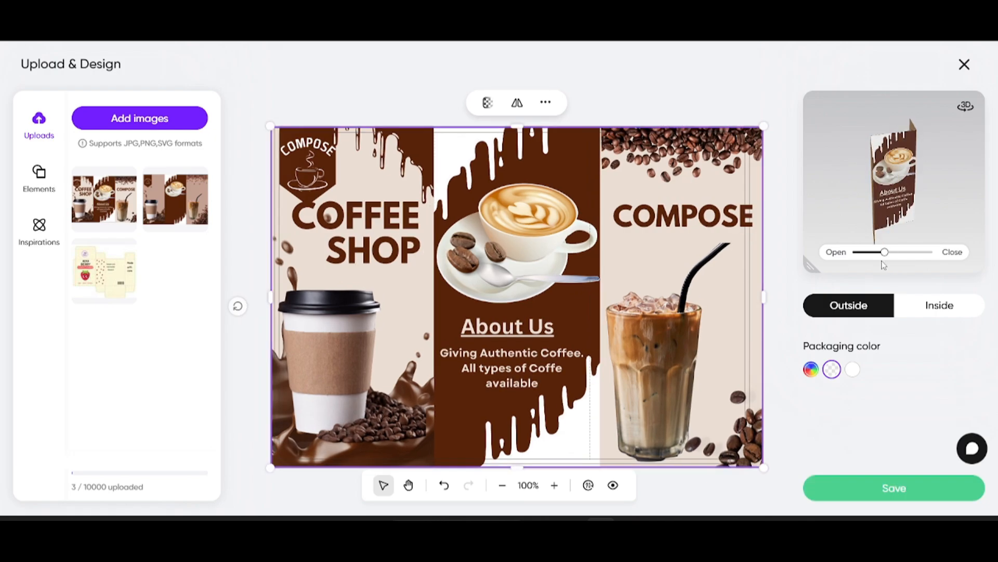
pyautogui.moveTo(838, 263); pyautogui.dragTo(890, 271)
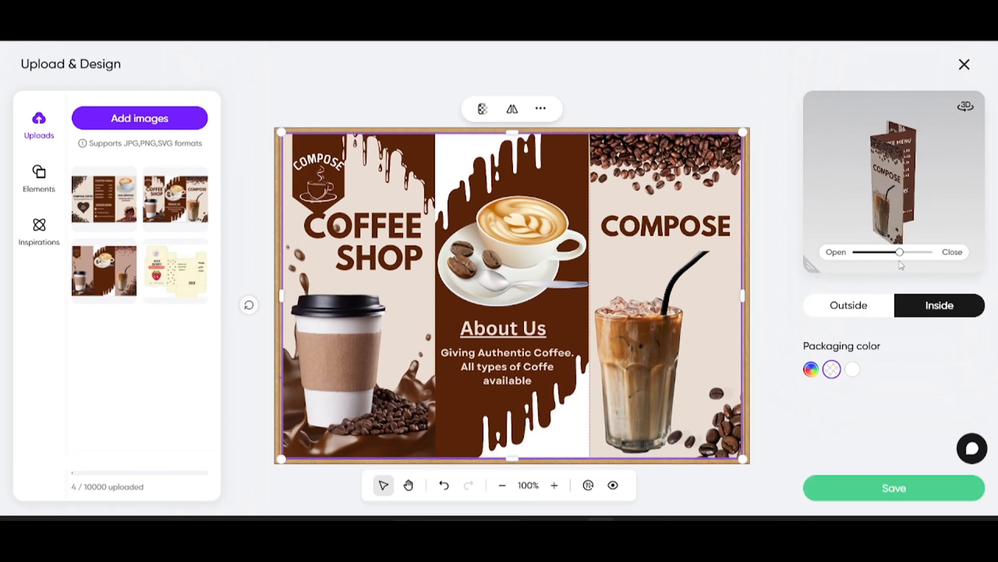
# - Inspect the 3D trifold brochure by folding it further closed, turning it to view the panels, and unfolding it in the main mockup scene
pyautogui.moveTo(899, 262); pyautogui.dragTo(921, 264)
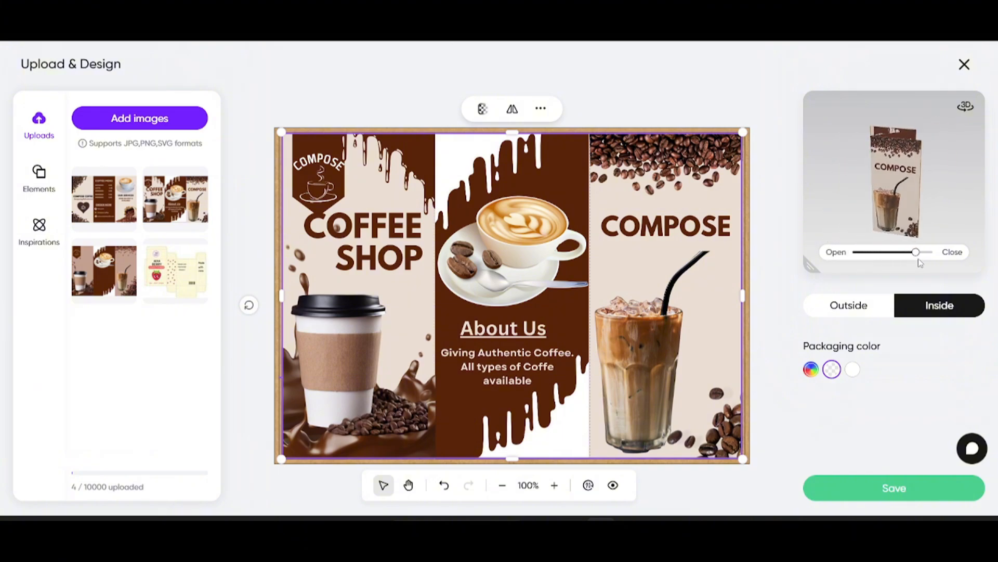
pyautogui.moveTo(968, 106); pyautogui.dragTo(997, 97)
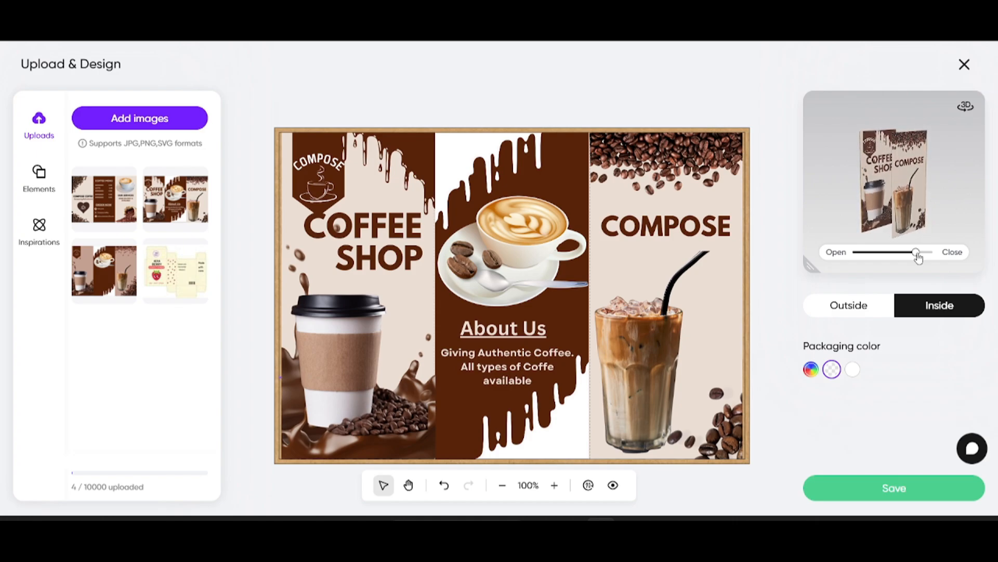
pyautogui.moveTo(916, 253)
pyautogui.mouseDown()
pyautogui.moveTo(903, 255)
pyautogui.moveTo(926, 255)
pyautogui.moveTo(821, 255)
pyautogui.moveTo(926, 257)
pyautogui.moveTo(911, 259)
pyautogui.mouseUp()
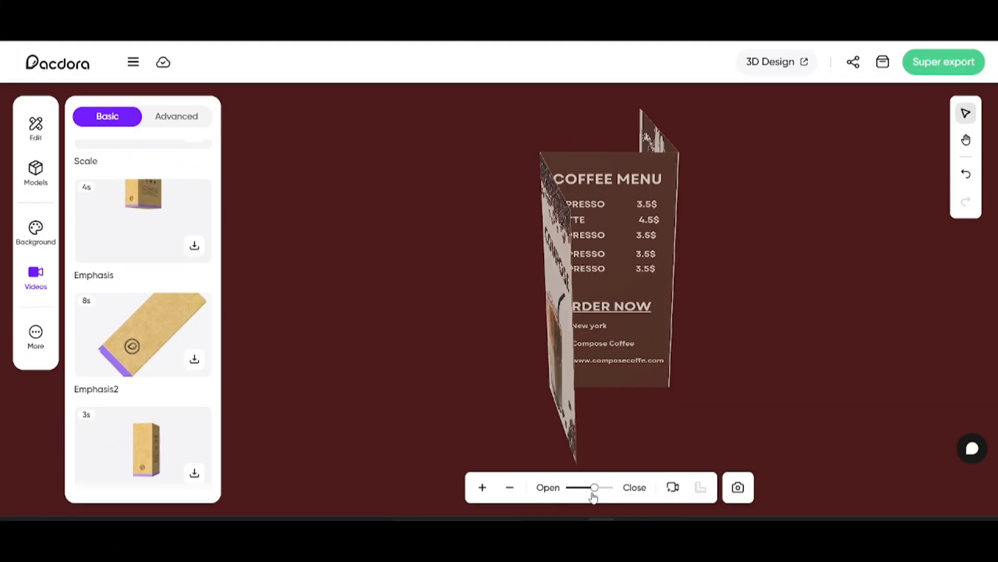
pyautogui.moveTo(594, 489); pyautogui.dragTo(571, 488)
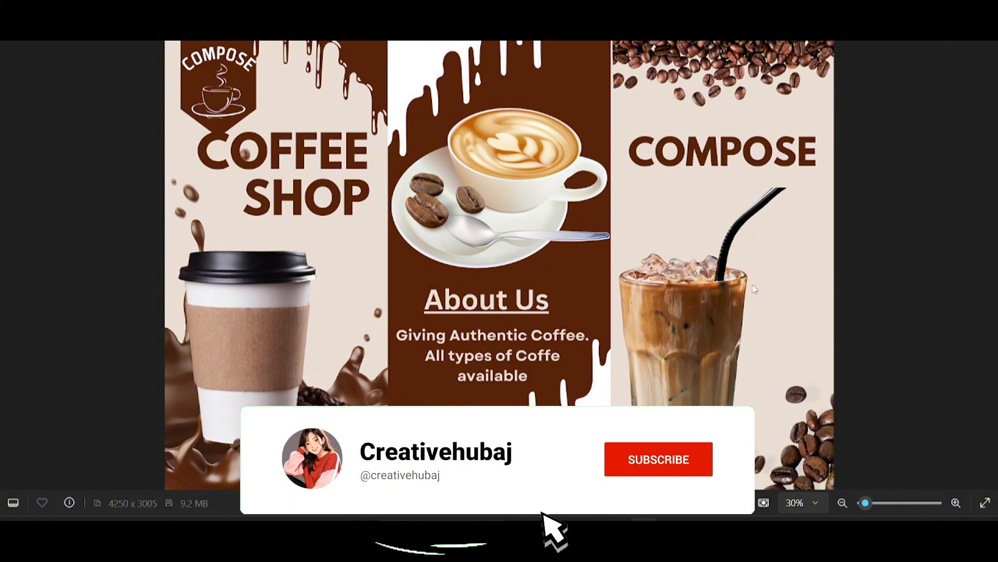
# - Review both exported brochure images in the photo viewer, viewing the COFFEE MENU page and returning to the COFFEE SHOP front page
pyautogui.press('Right')
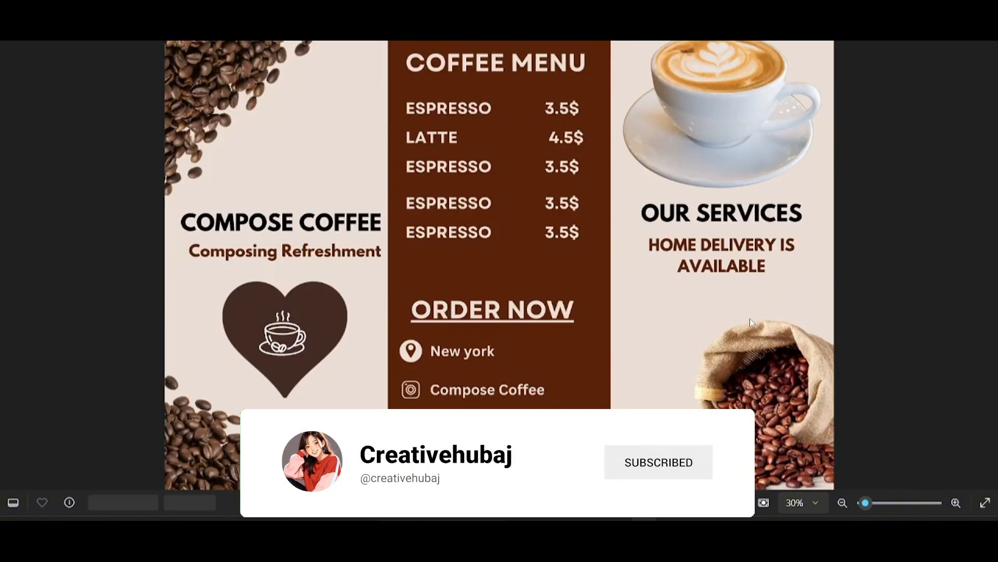
pyautogui.press('Left')
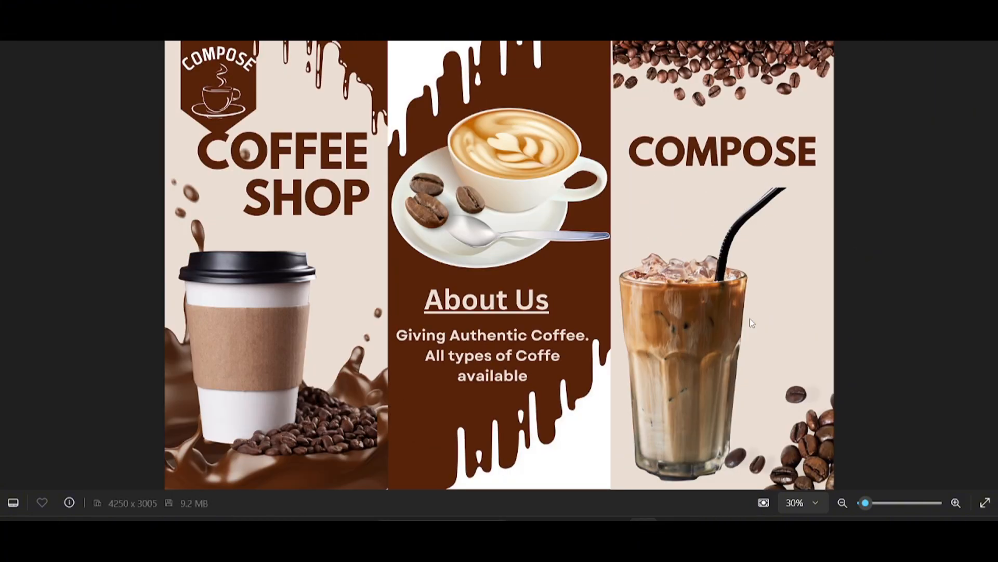